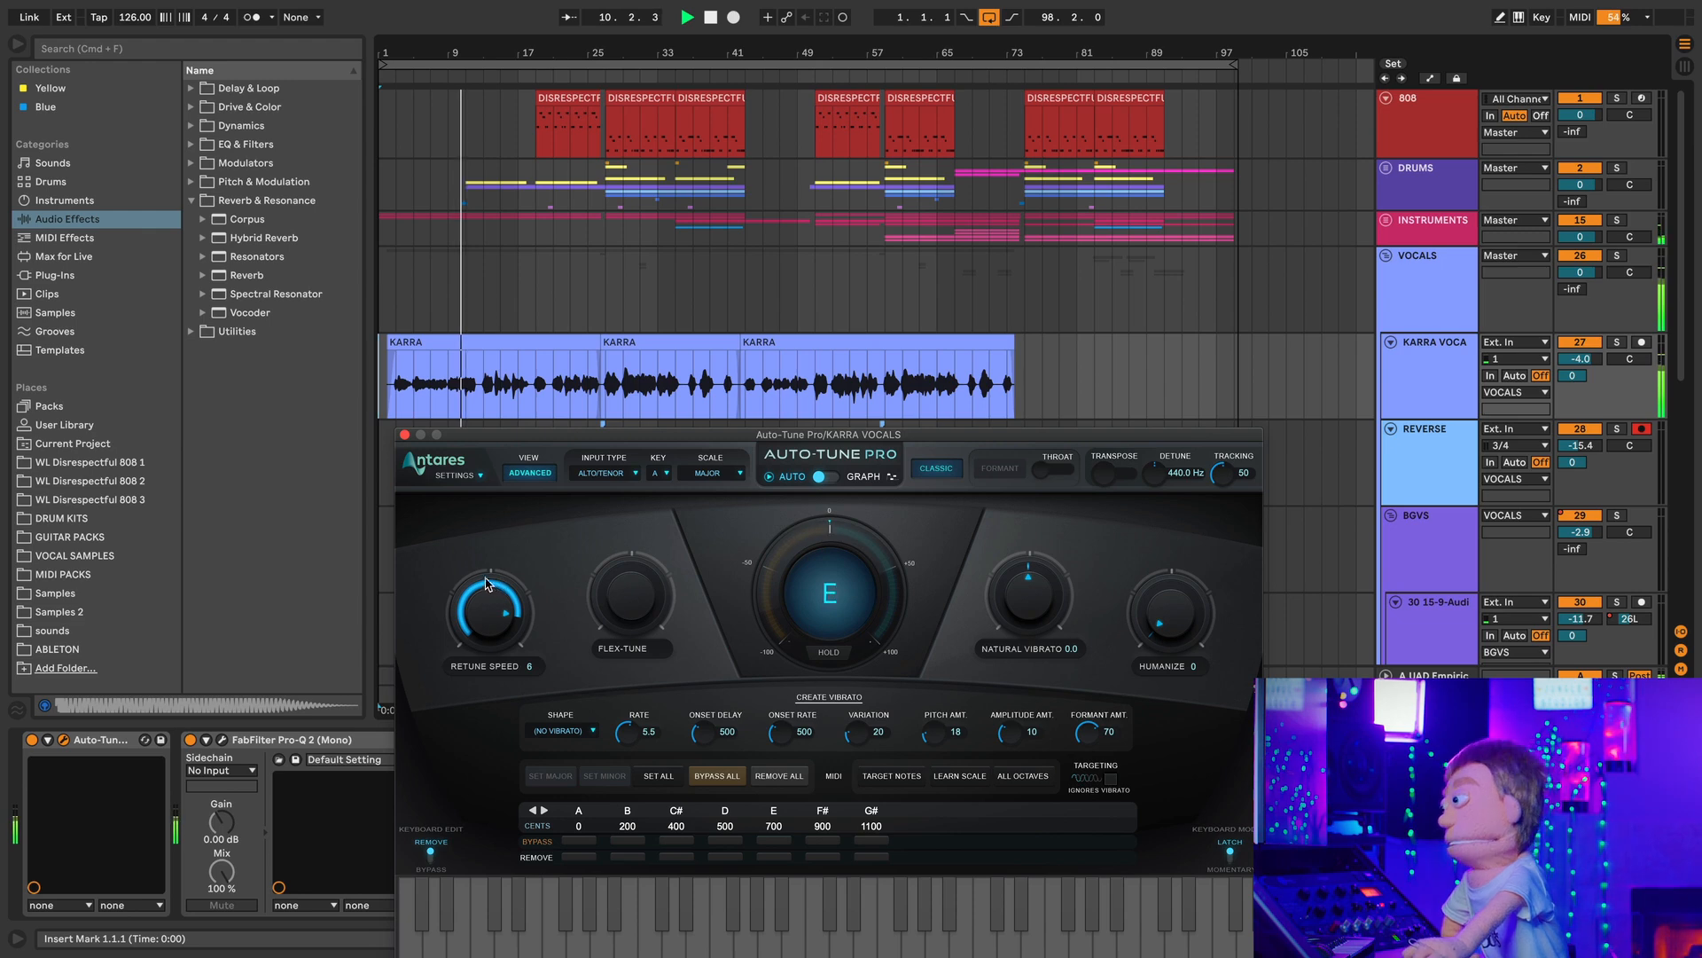
# Step: Bypass Auto-Tune on the KARRA vocal track and play the arrangement to hear the unprocessed vocal
pyautogui.press('space')
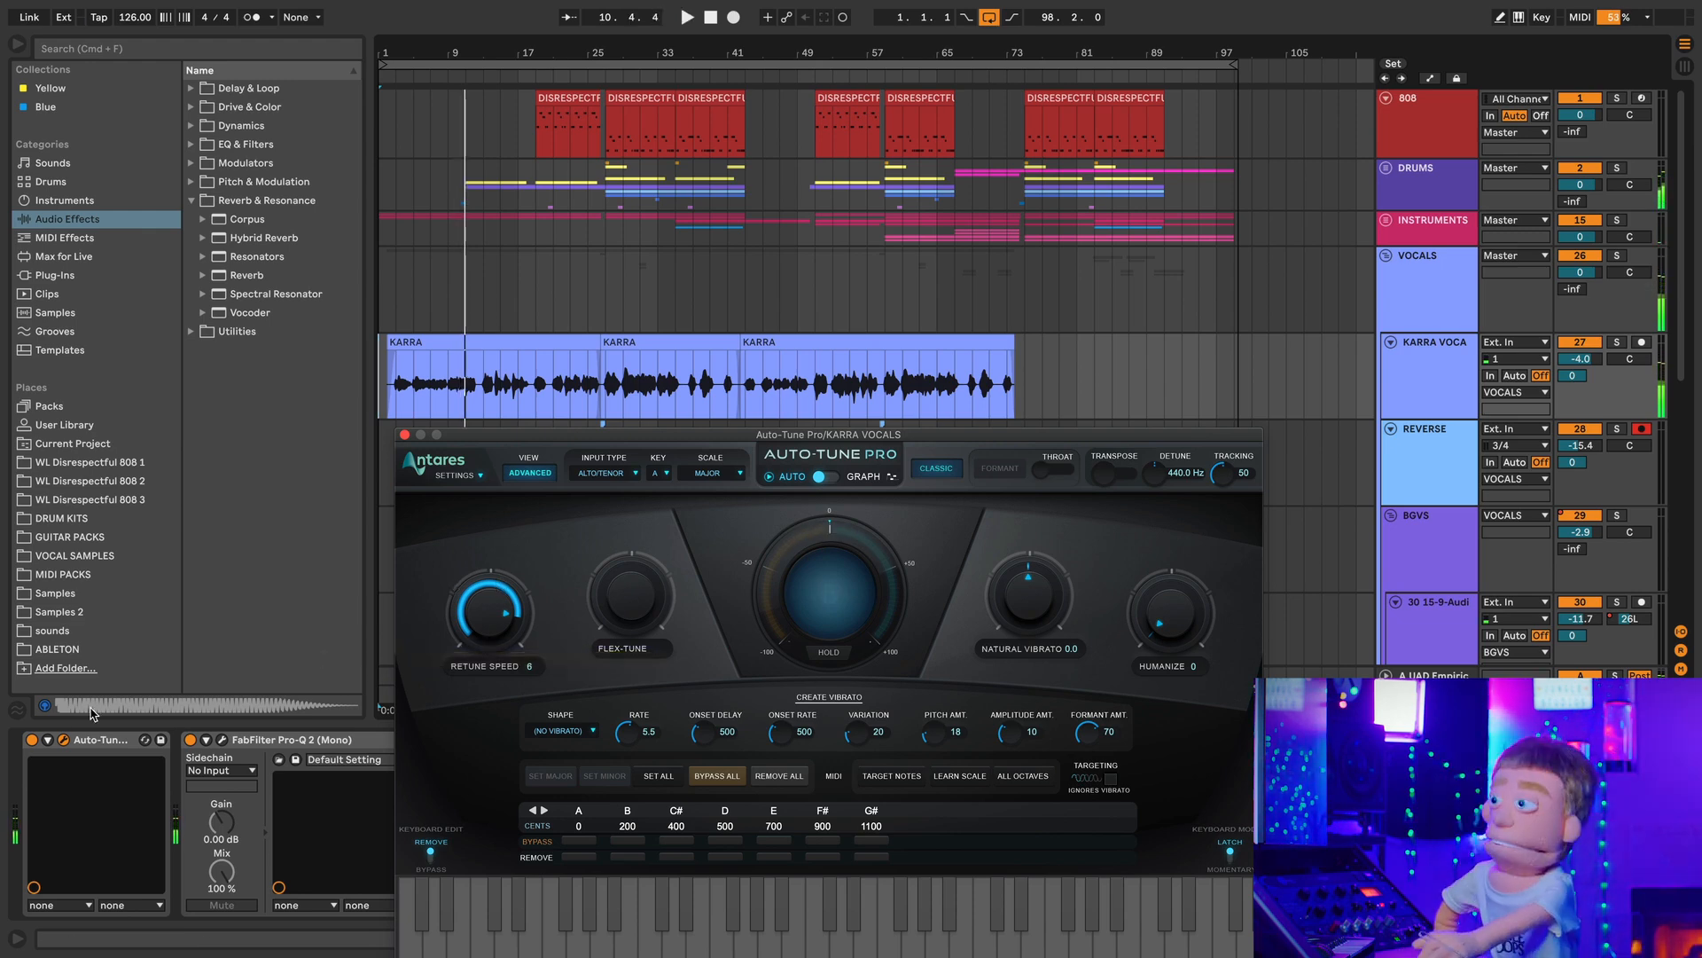
pyautogui.click(31, 740)
pyautogui.press('space')
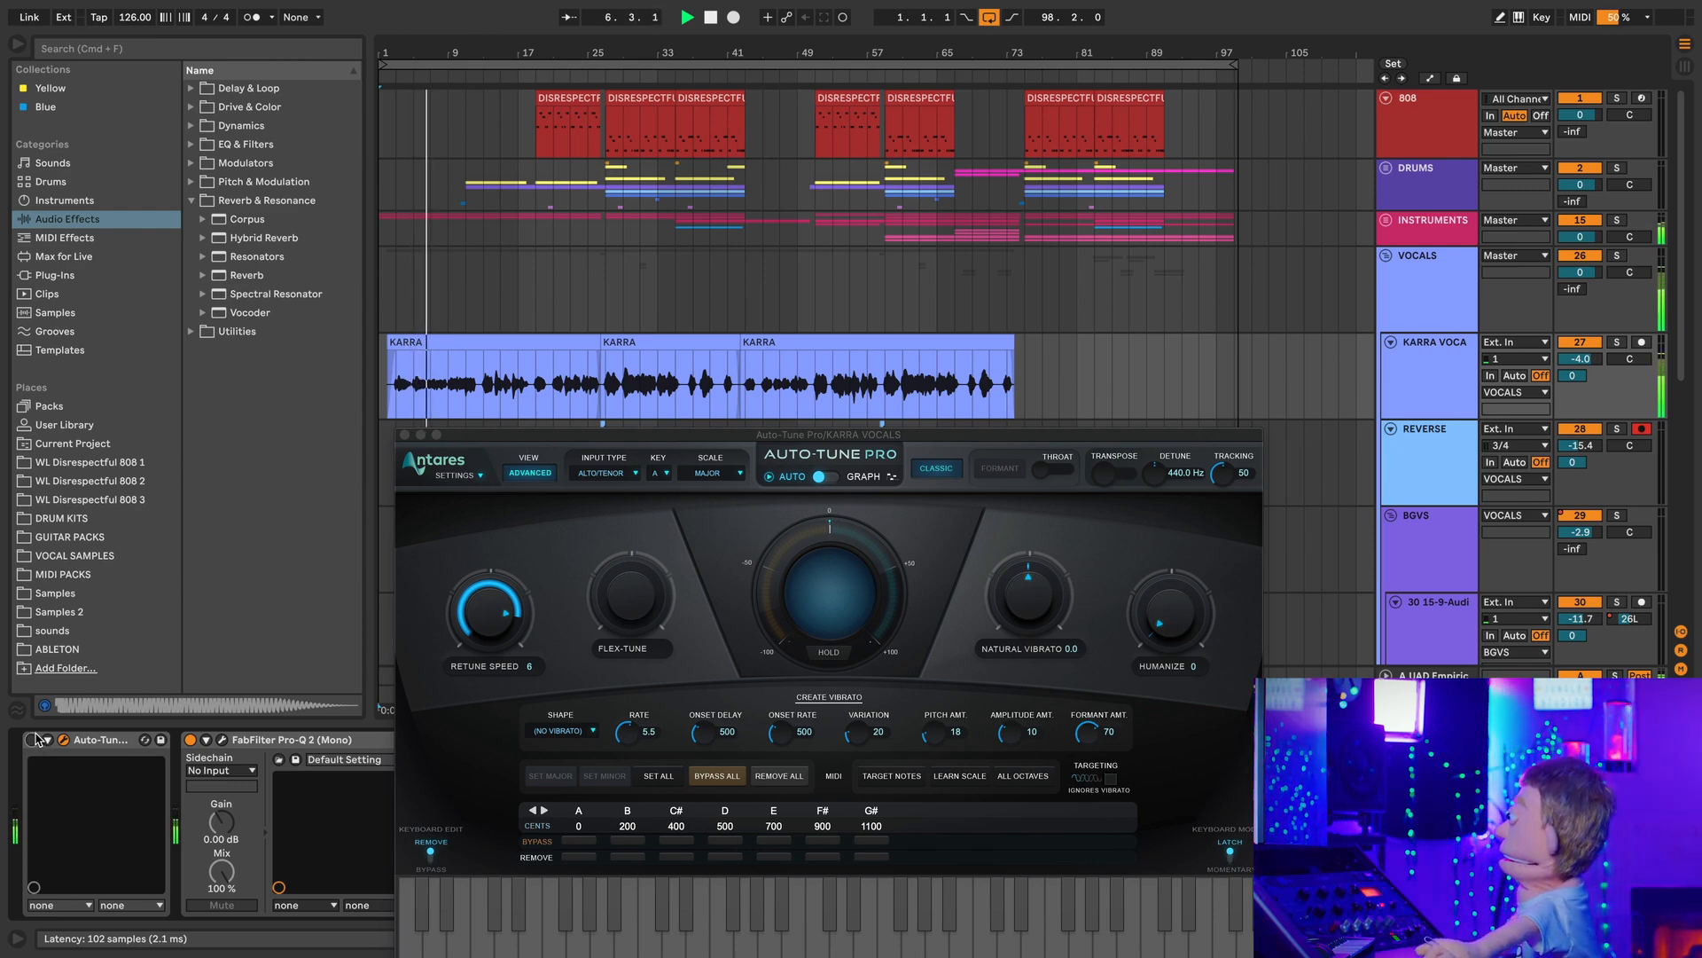
pyautogui.press('space')
# Step: Play the first KARRA vocal clip from its start with Auto-Tune active again
pyautogui.click(386, 367)
pyautogui.click(380, 367)
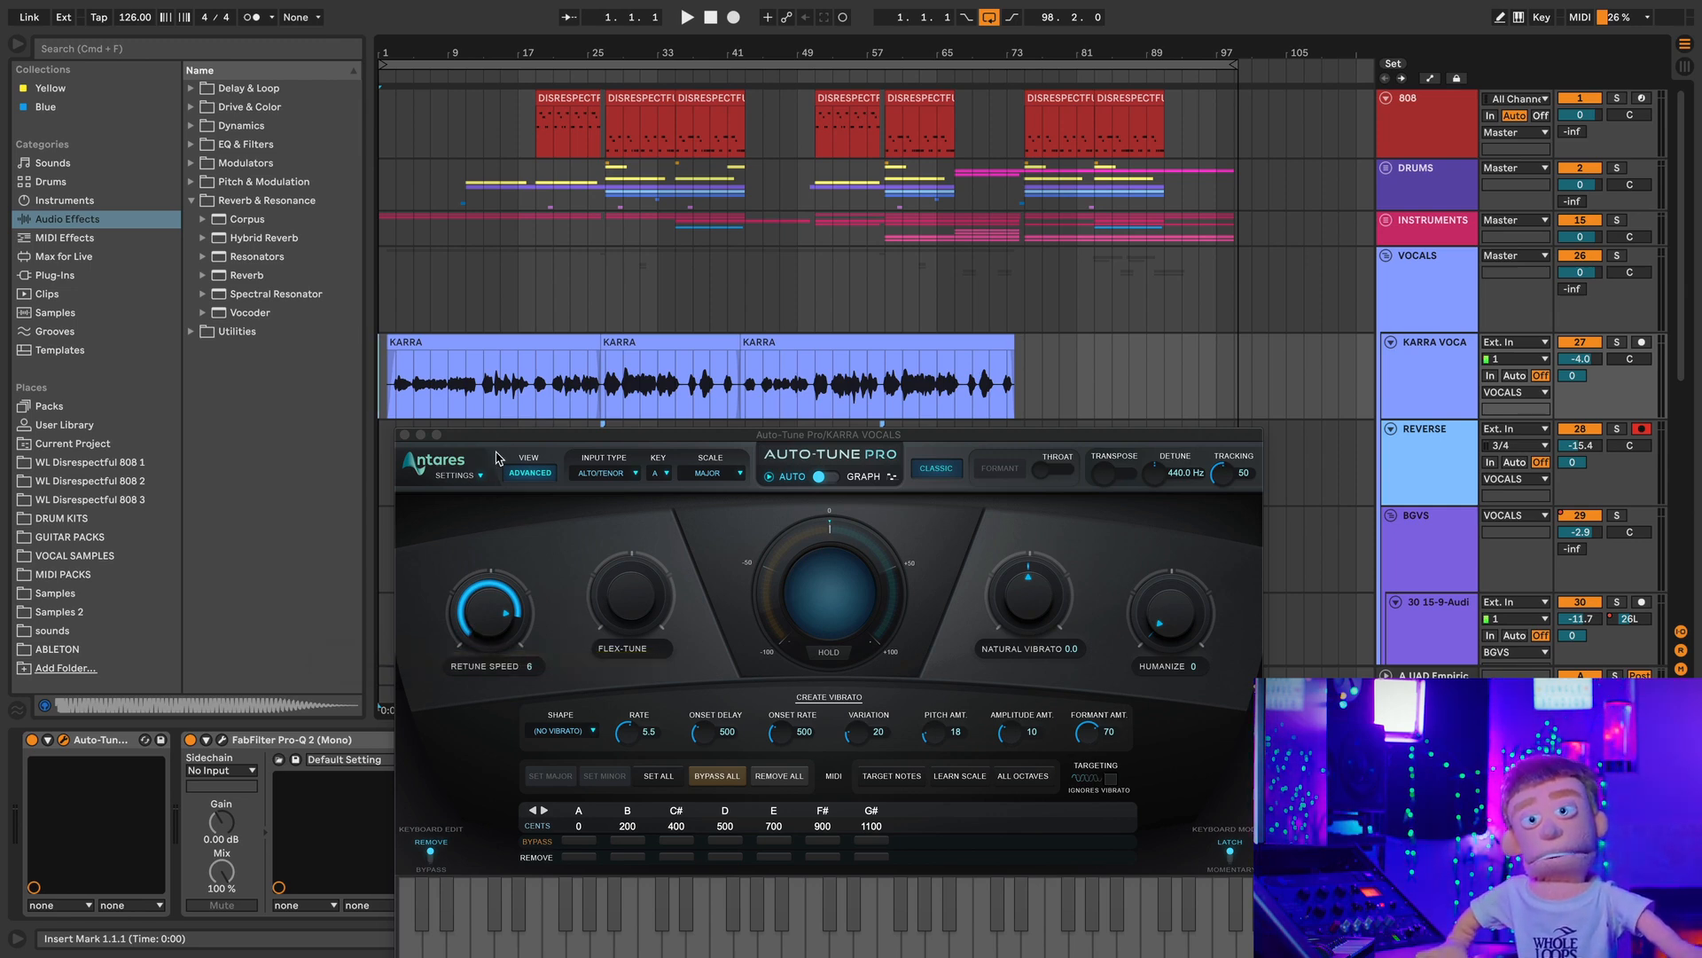
pyautogui.click(437, 342)
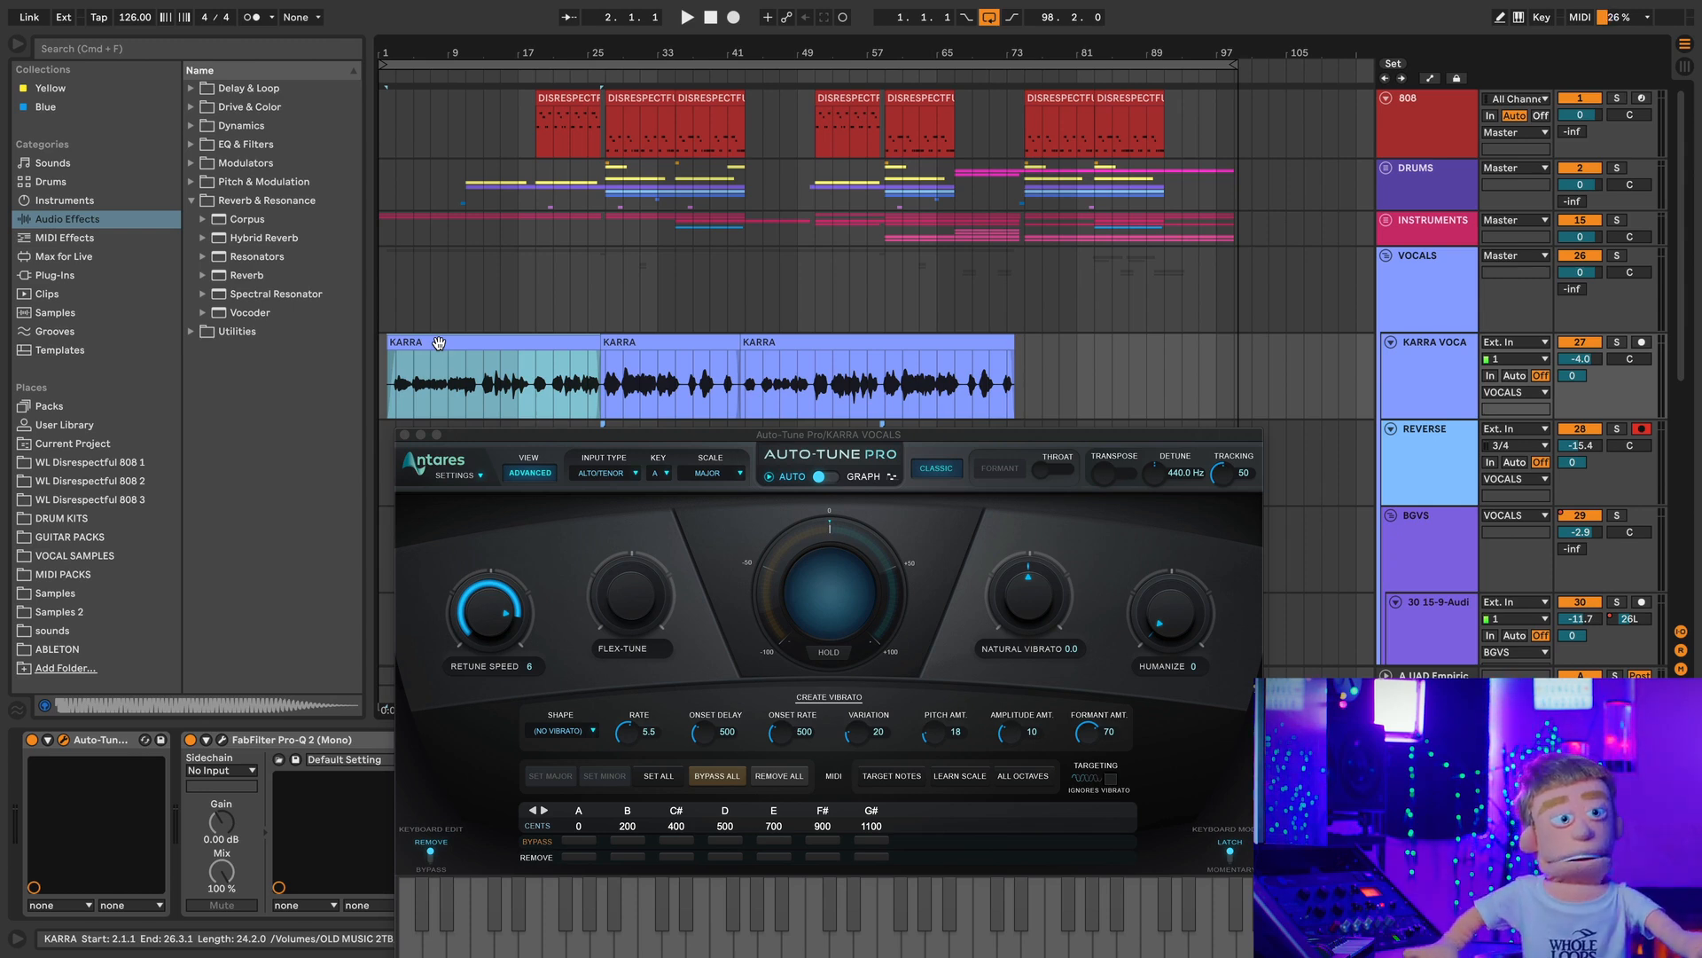
pyautogui.press('space')
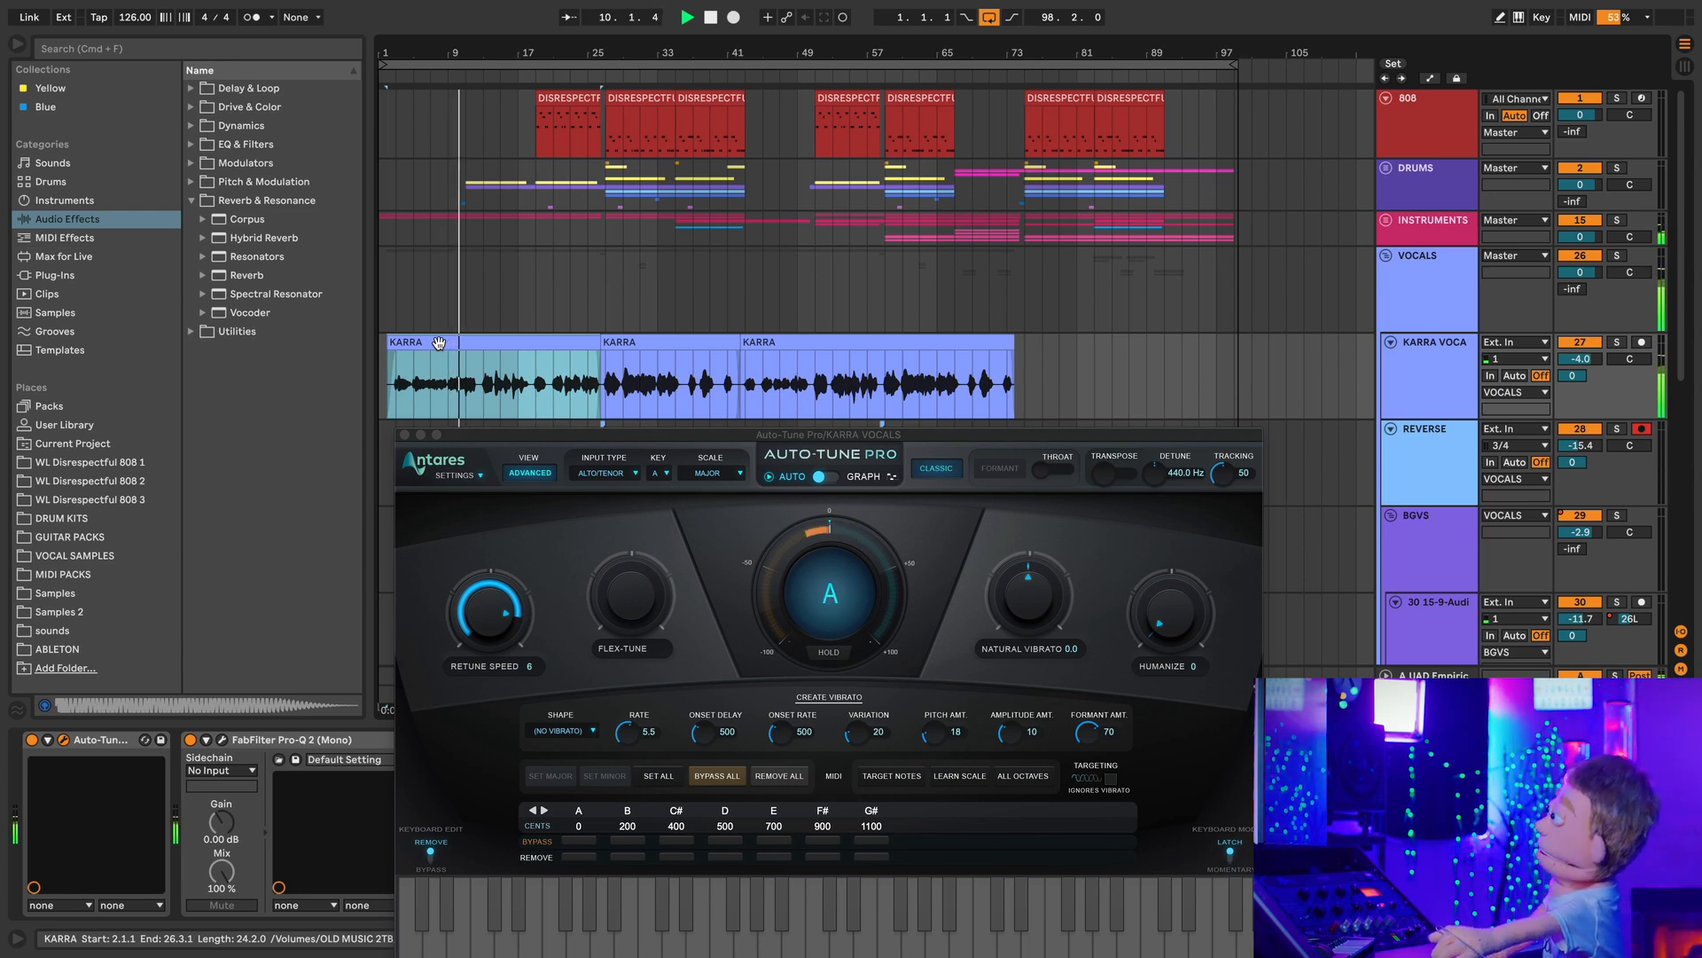
pyautogui.press('space')
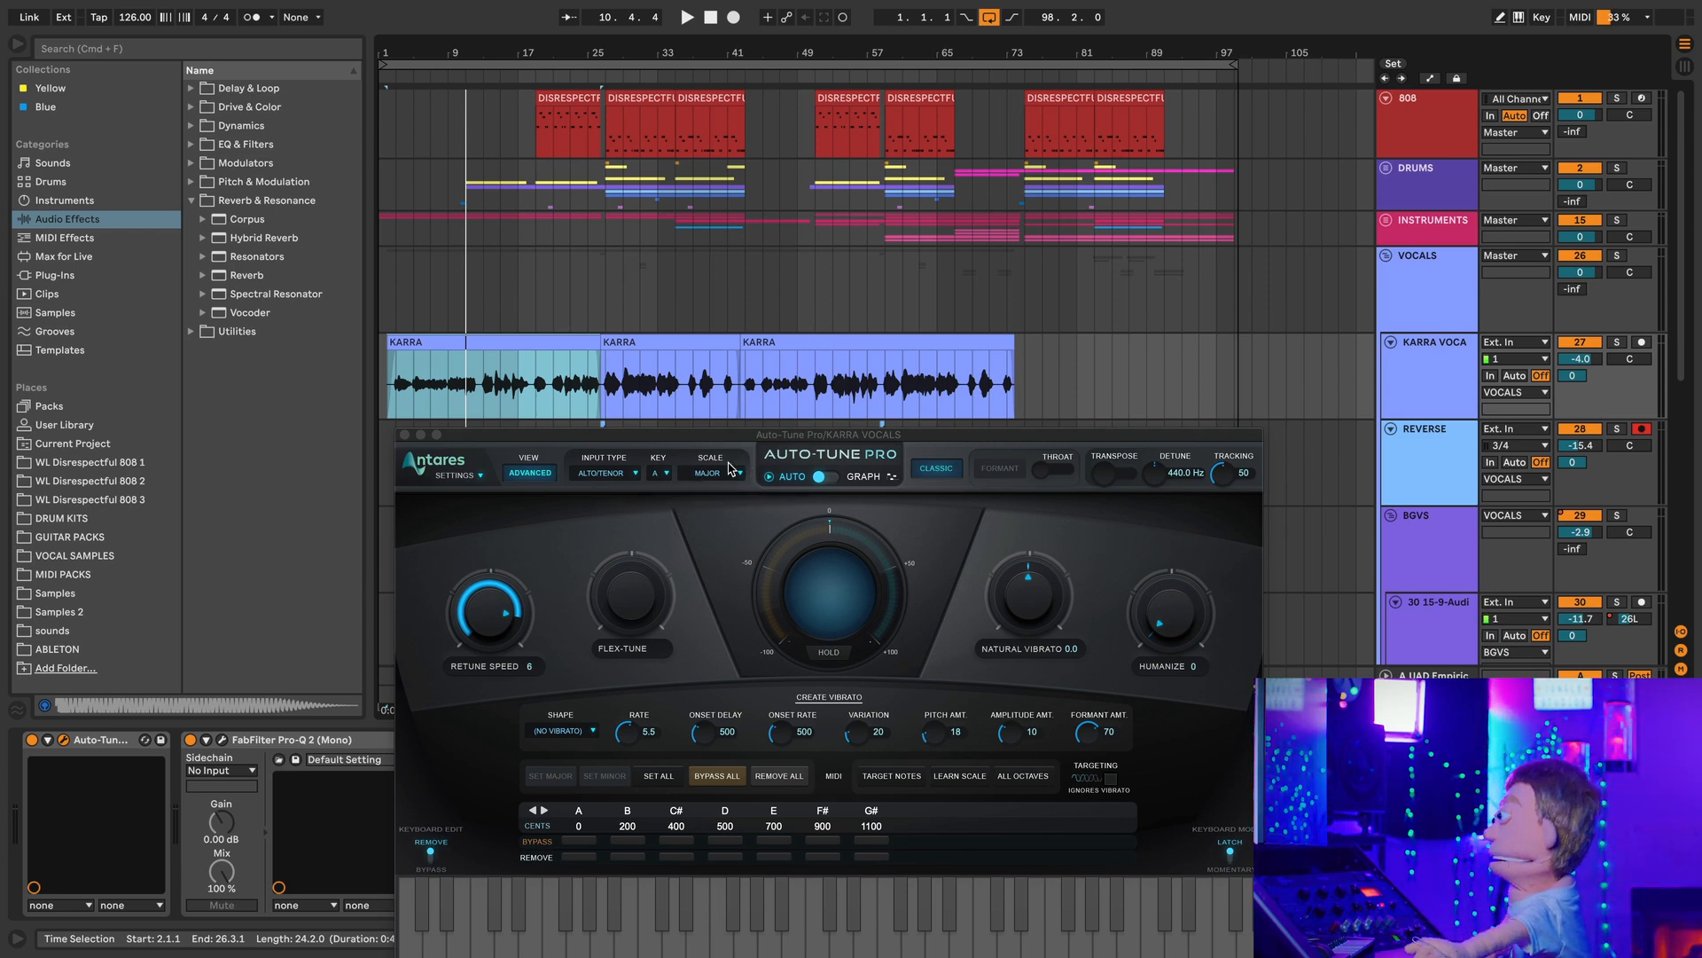
# Step: View Auto-Tune without its Advanced controls while playing the vocal from bar 3, then restore the Advanced view
pyautogui.click(543, 479)
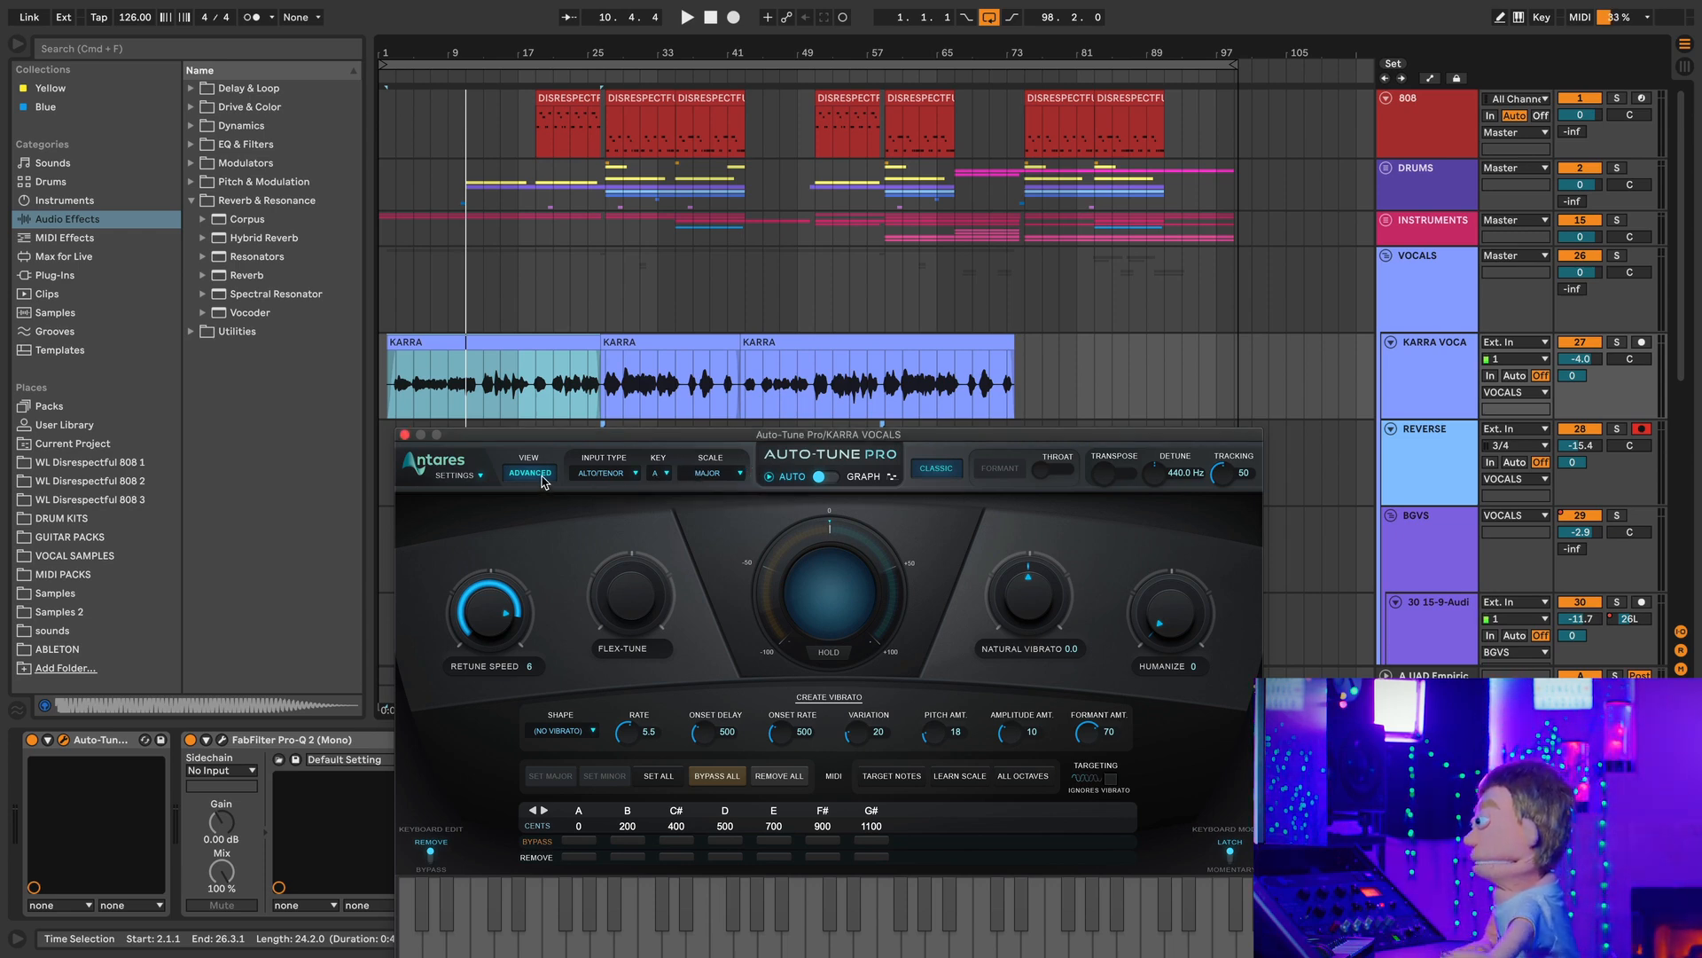
pyautogui.click(543, 476)
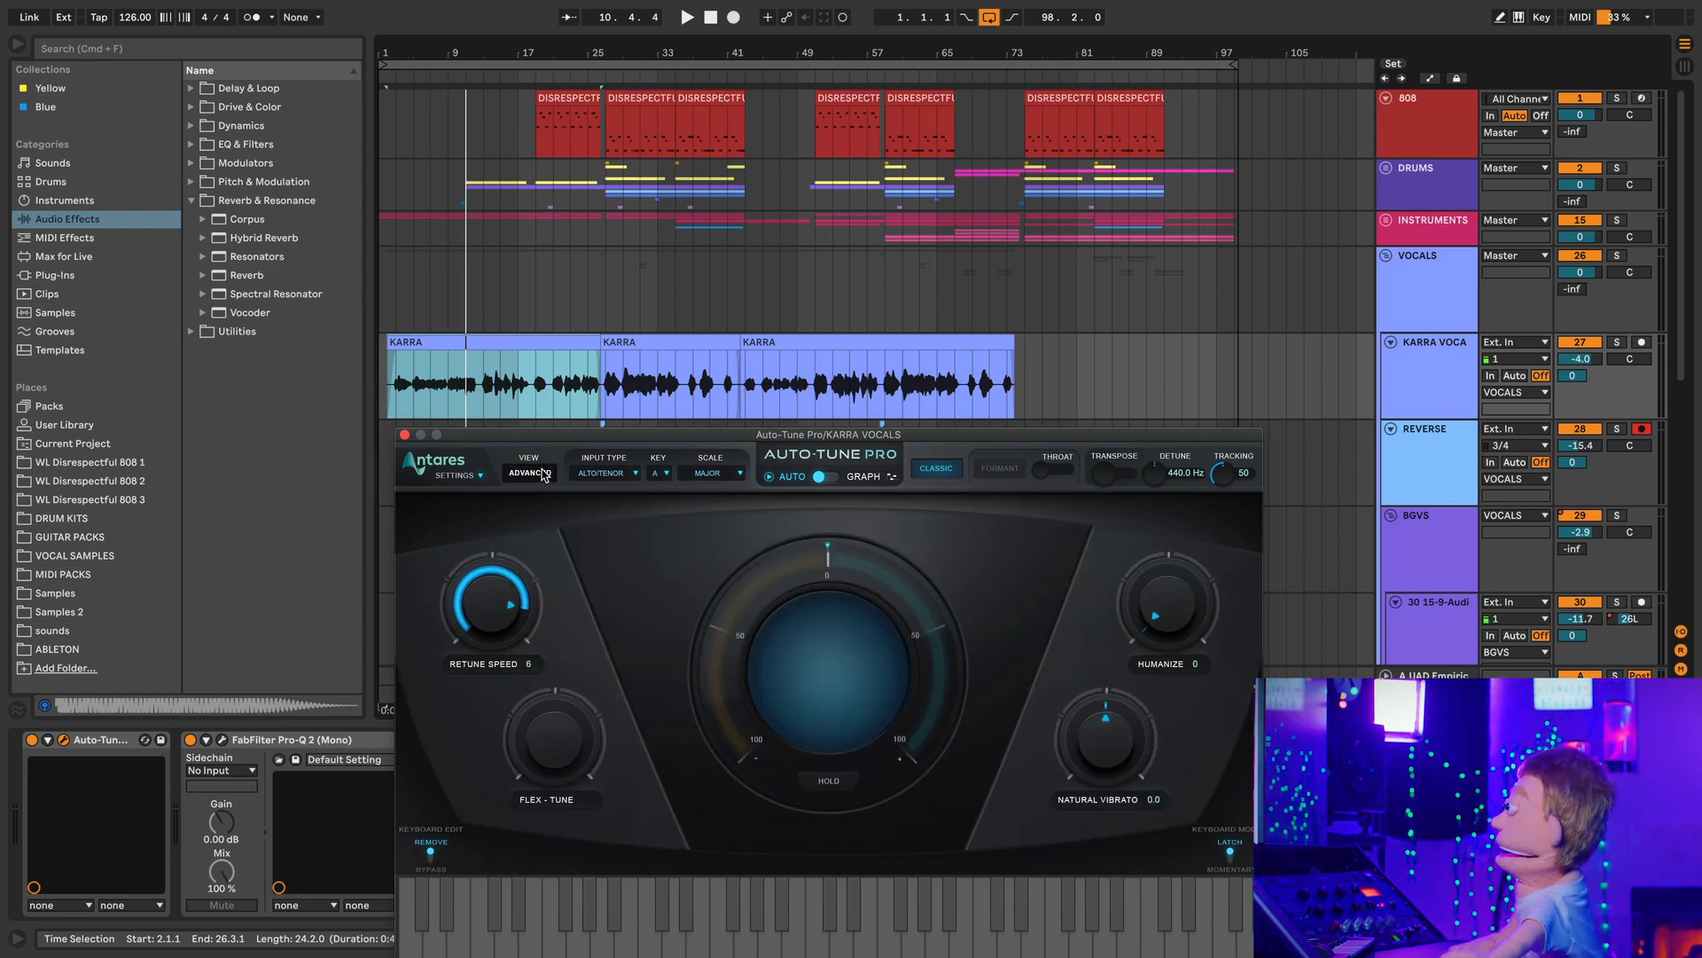
pyautogui.click(397, 394)
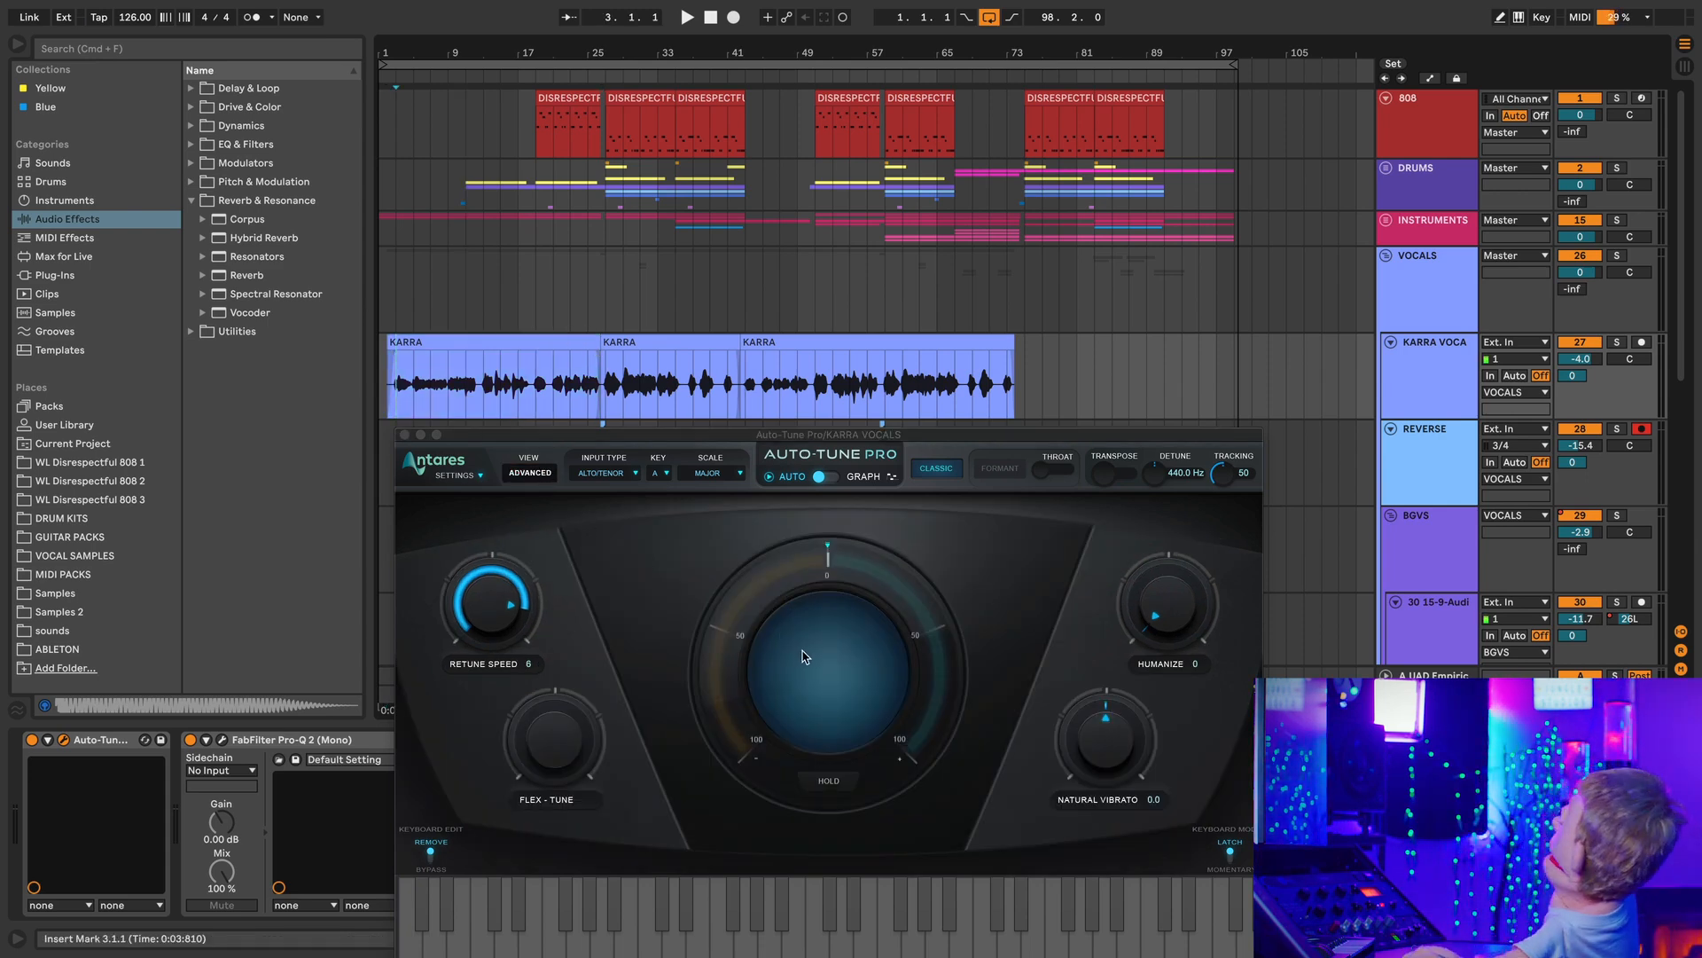
pyautogui.press('space')
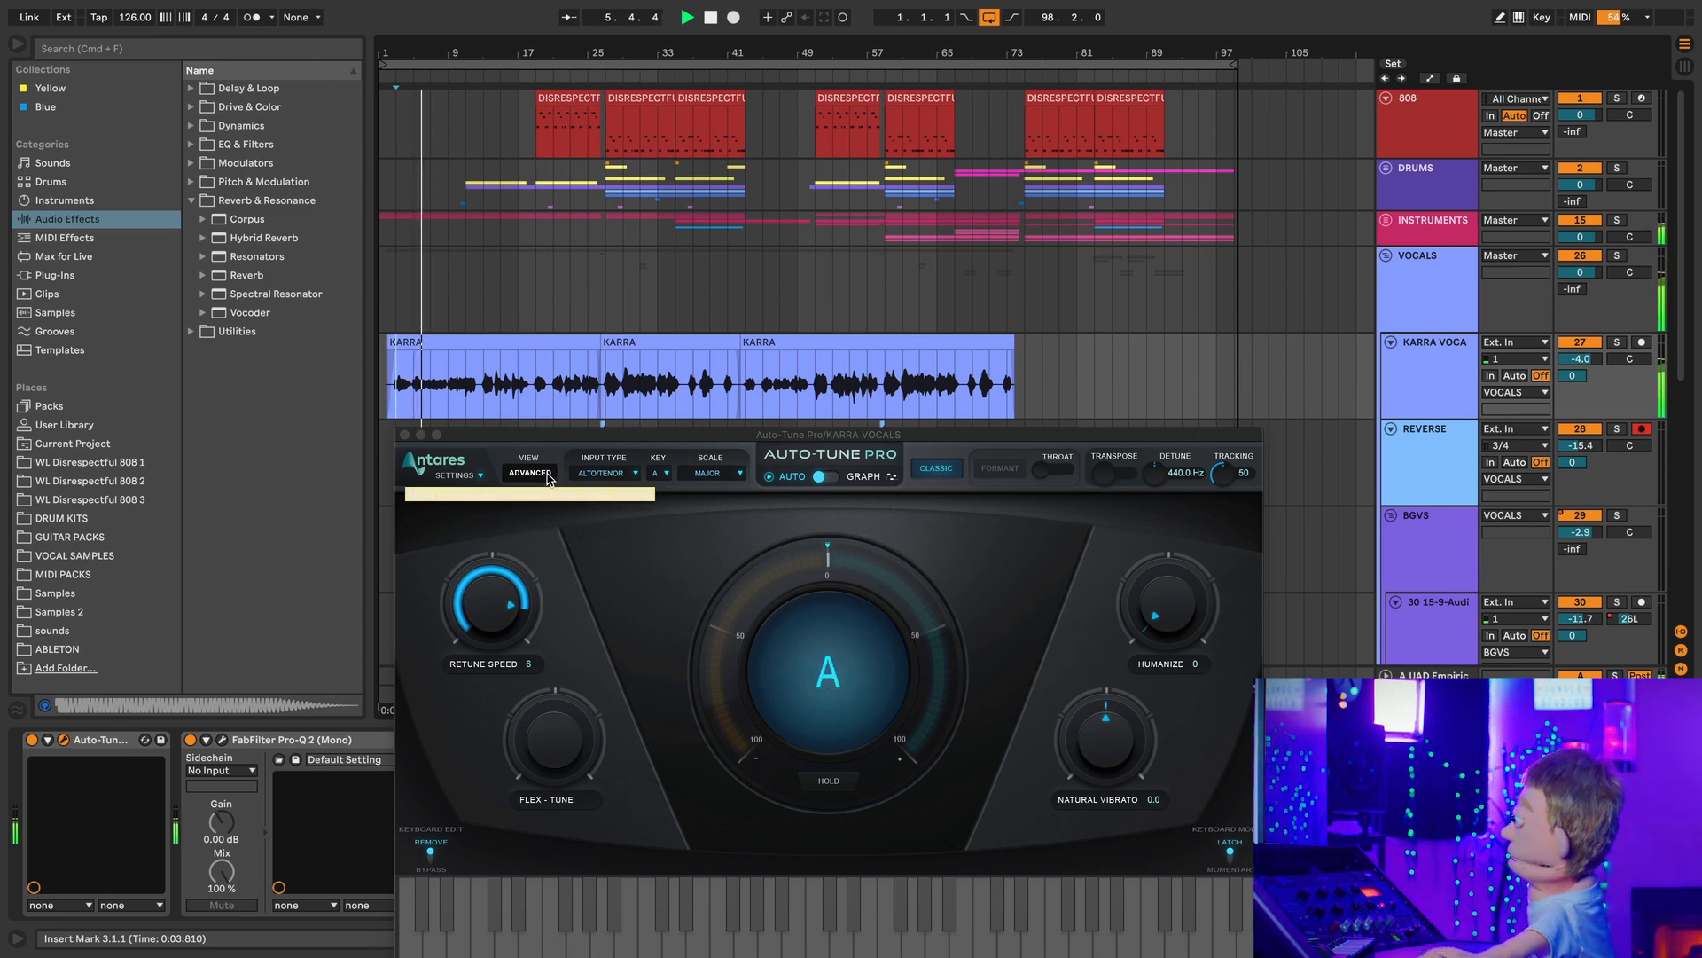
pyautogui.press('space')
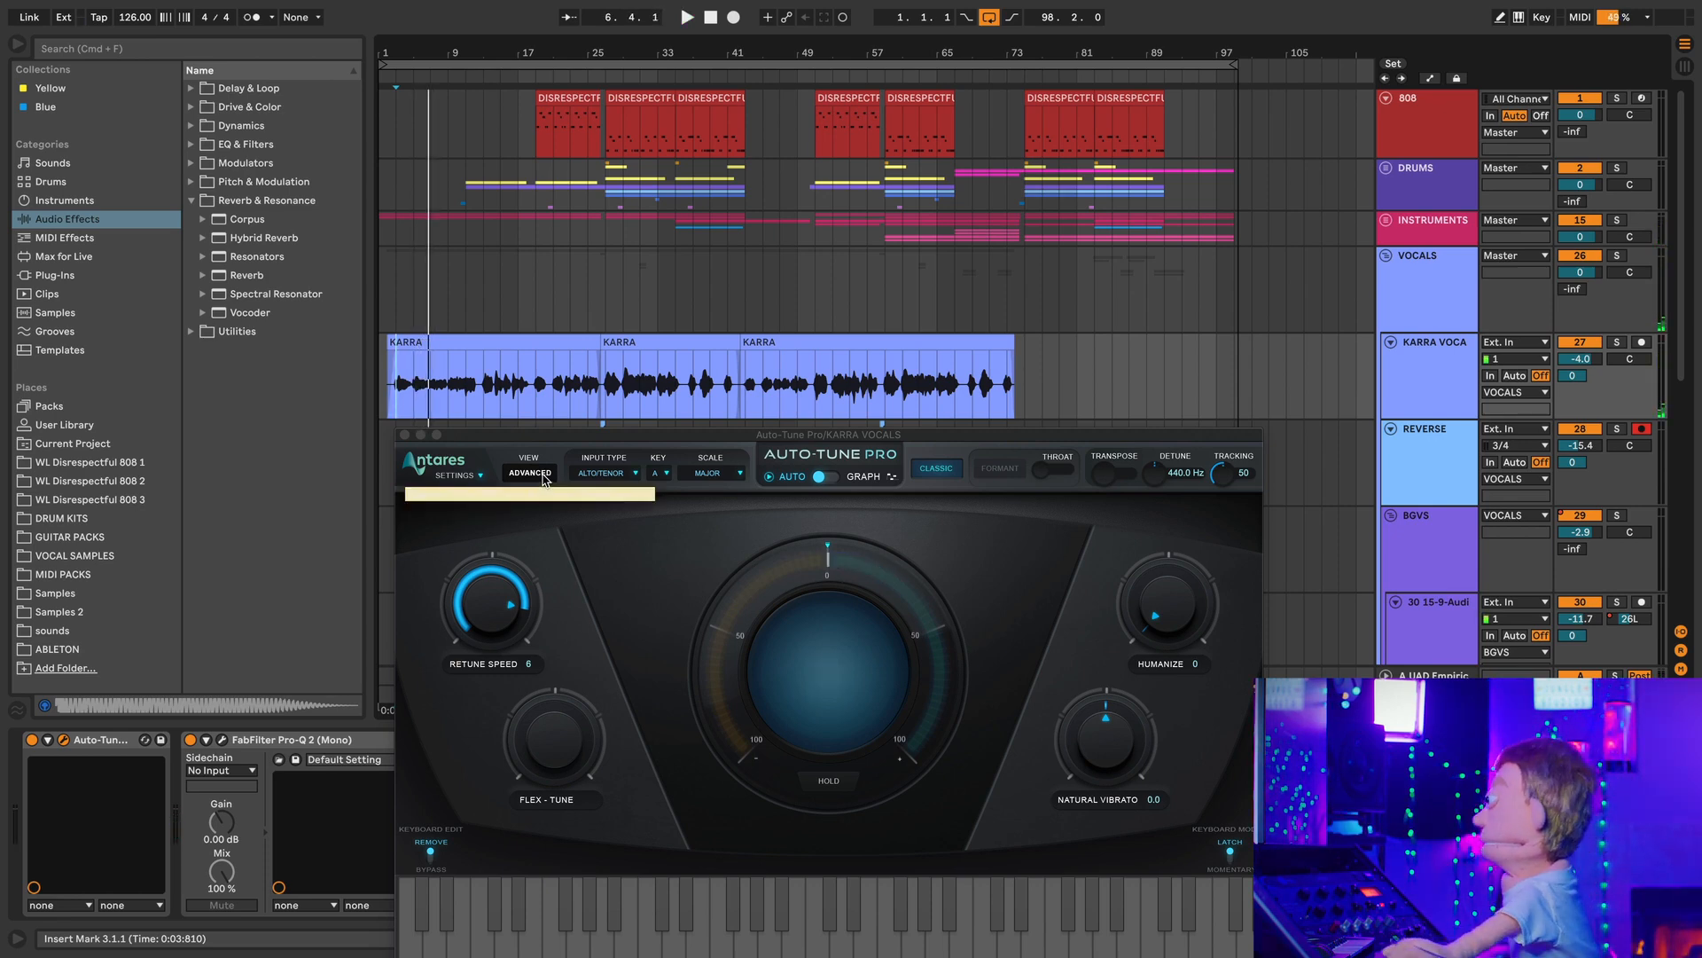
pyautogui.click(544, 475)
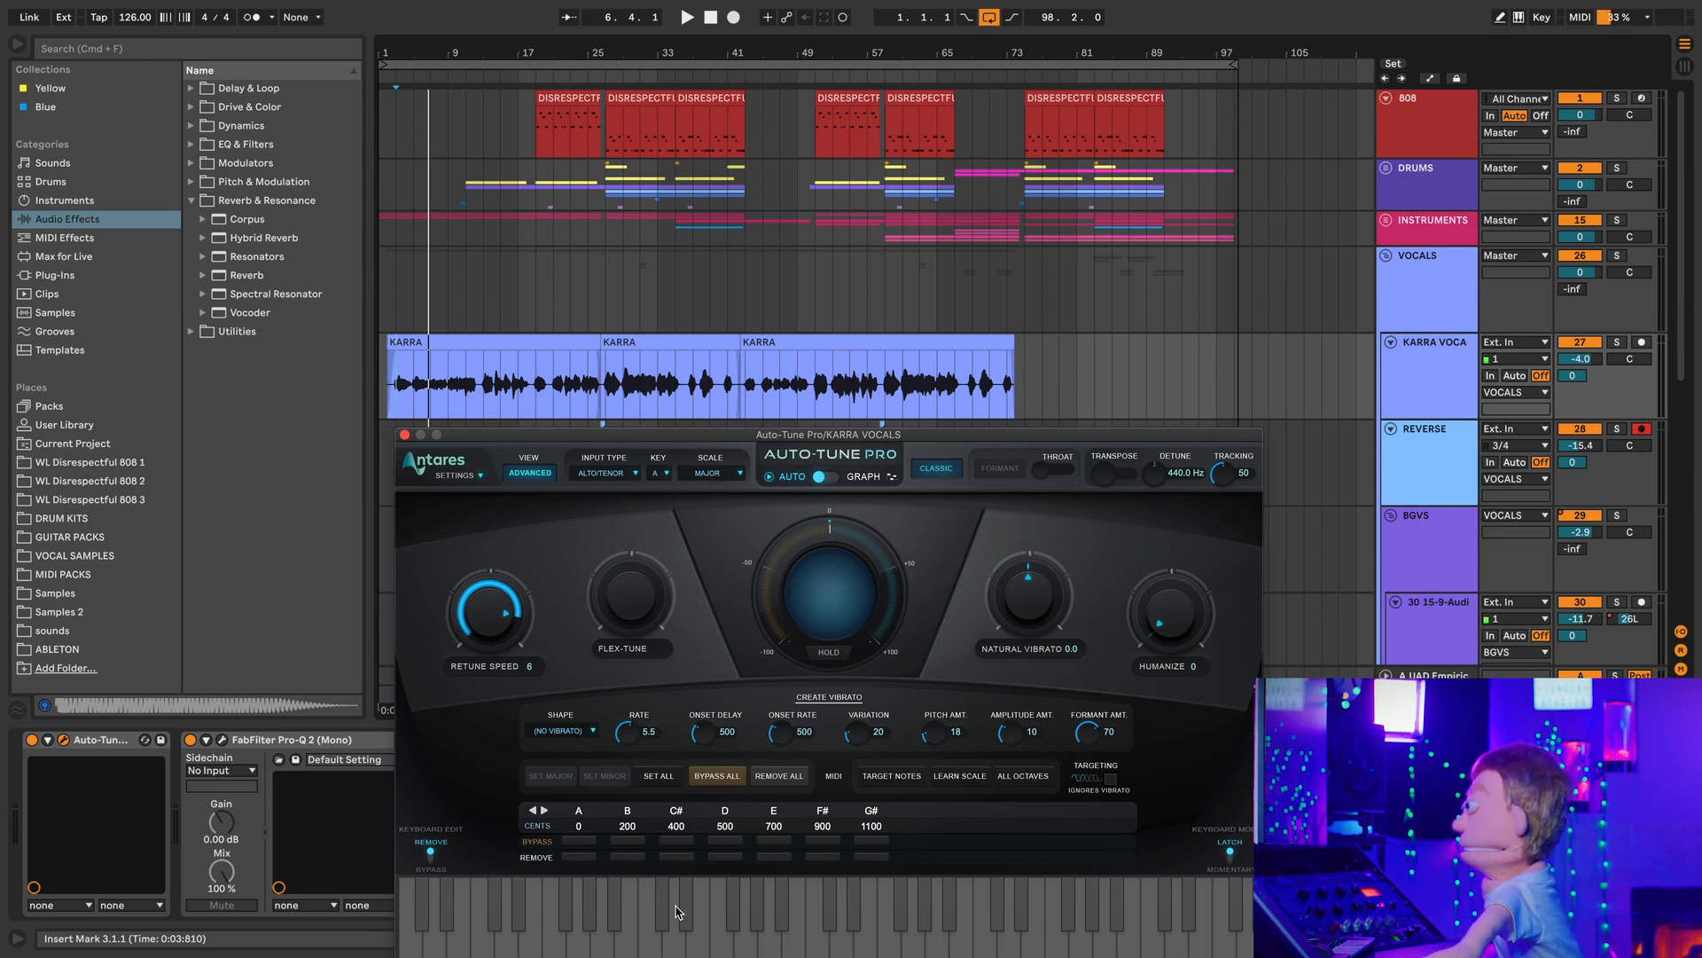
# Step: Move the Auto-Tune window up, set its scale to Chromatic and apply the Set Major note selection
pyautogui.moveTo(714, 442); pyautogui.dragTo(711, 335)
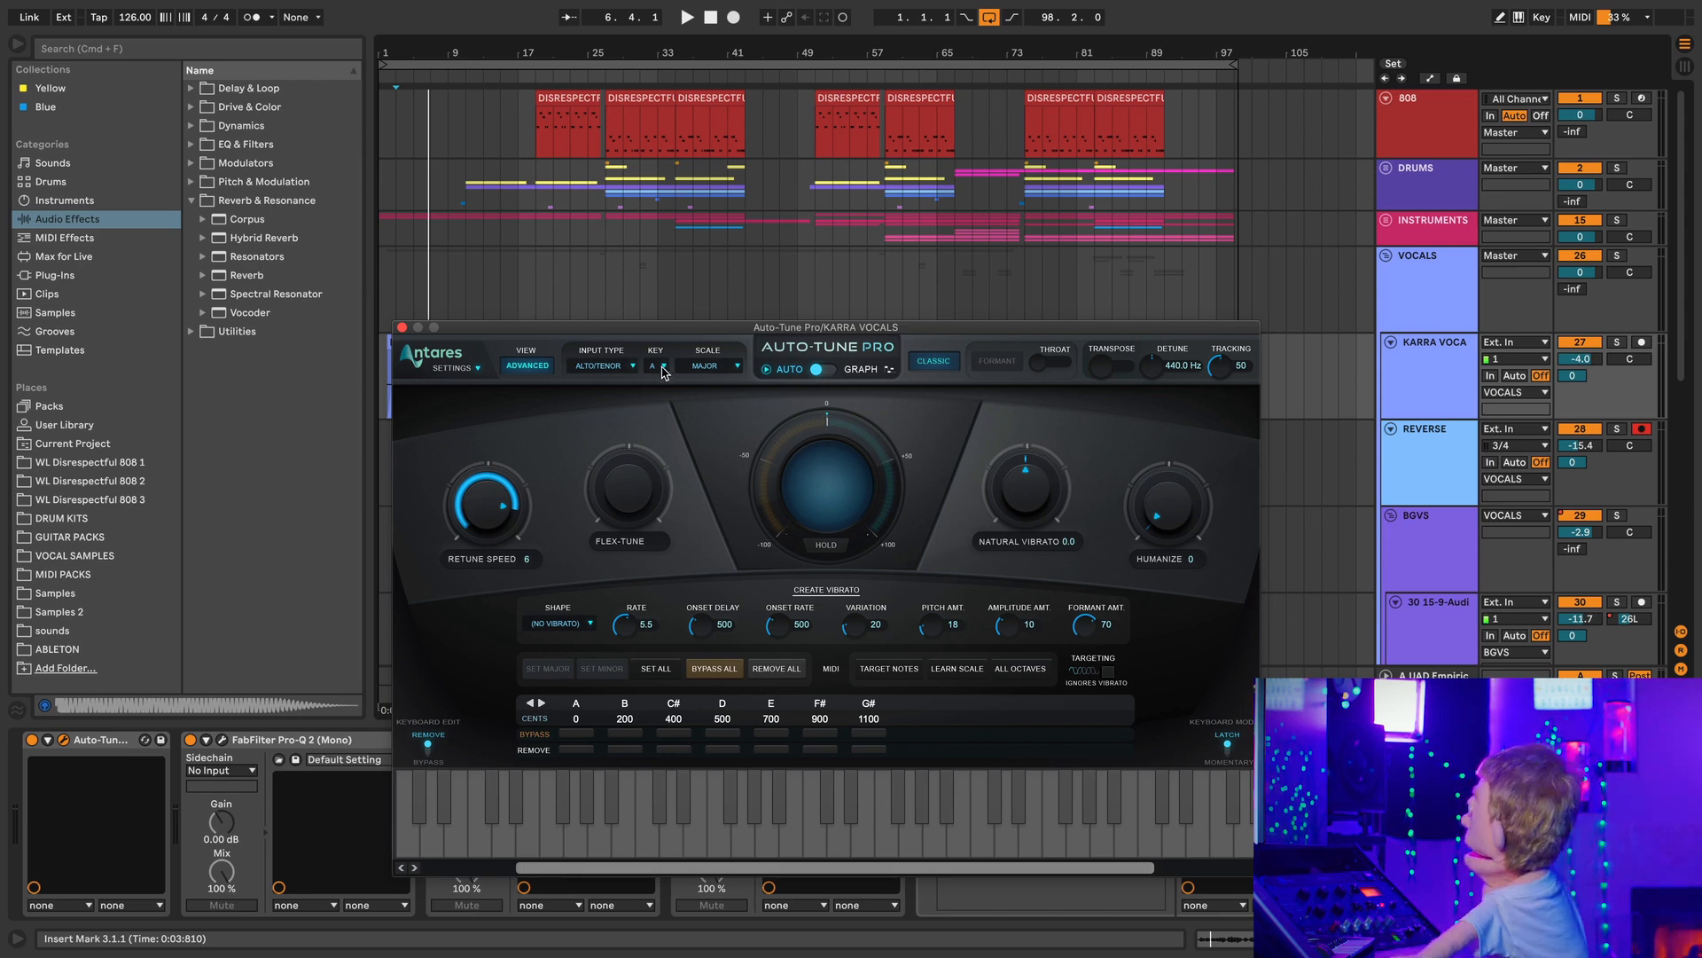
pyautogui.click(710, 366)
pyautogui.click(715, 397)
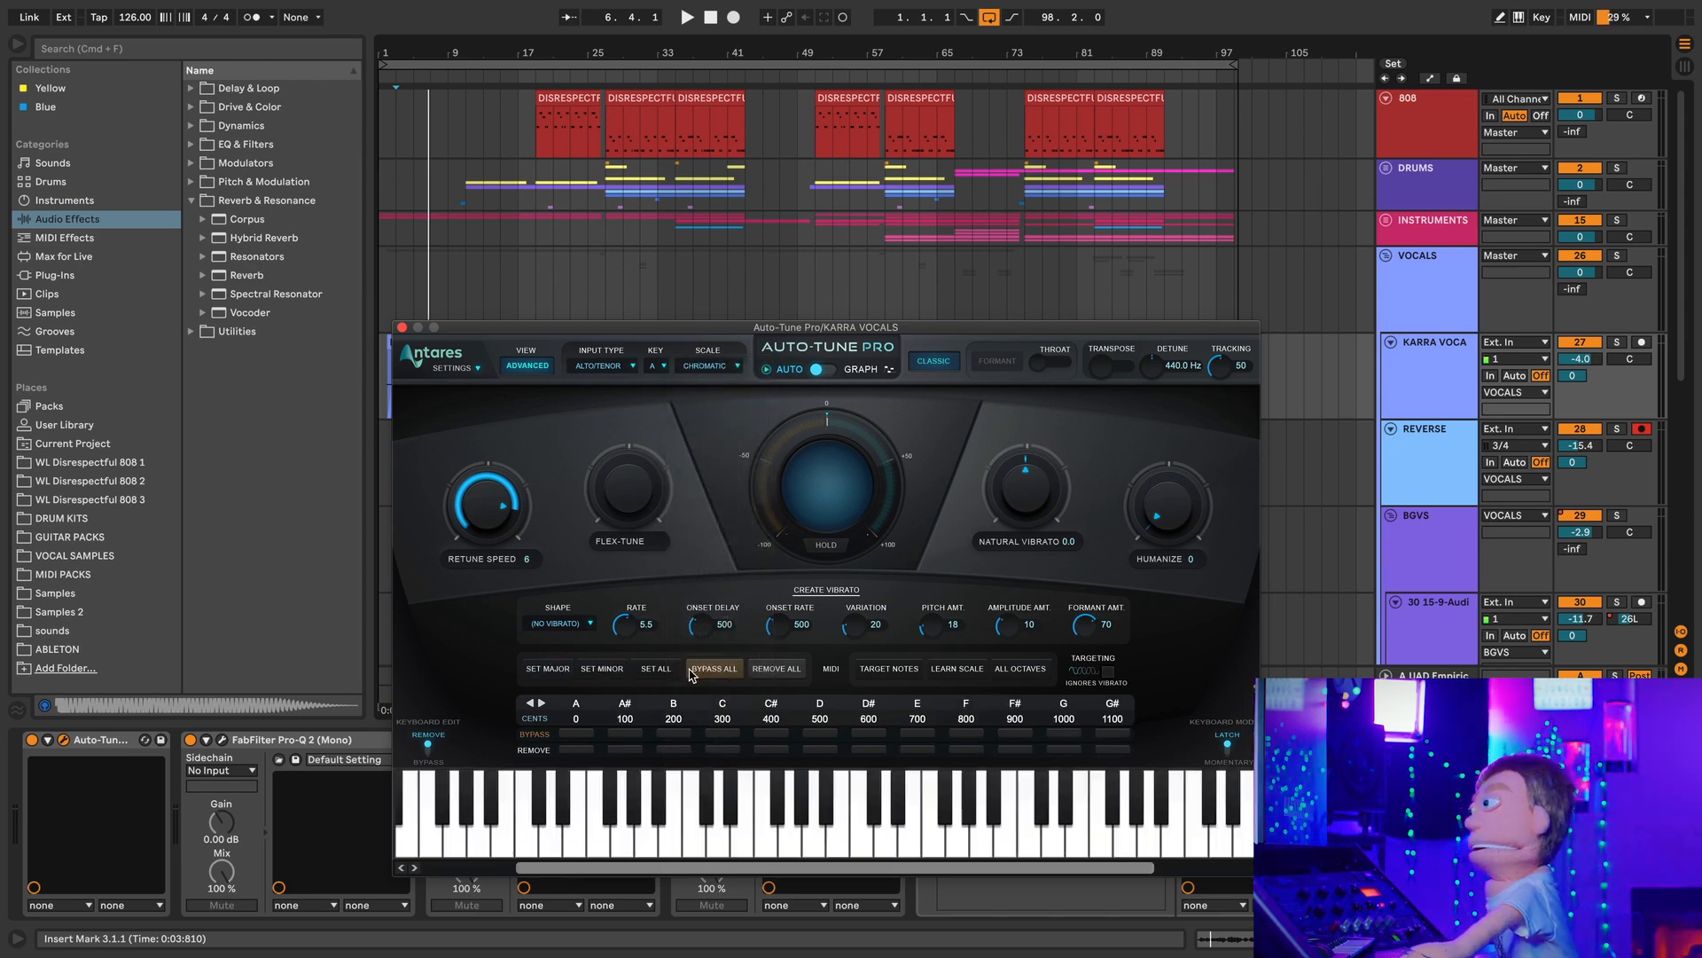
pyautogui.click(556, 672)
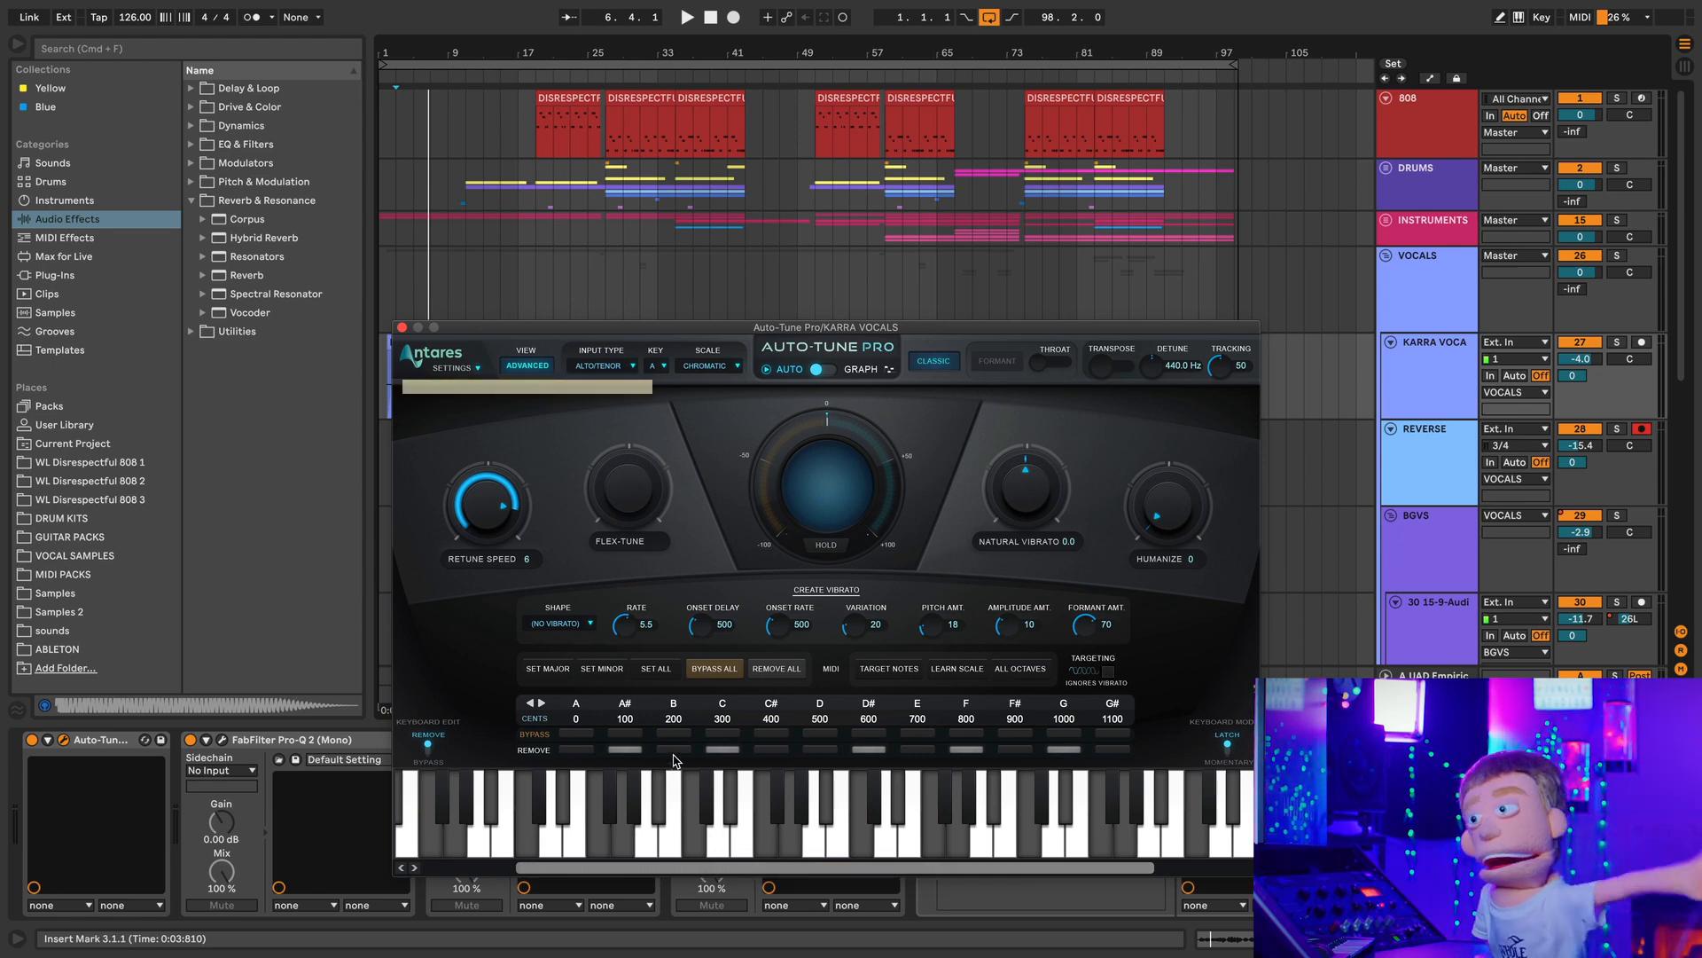
# Step: Remove G# from Auto-Tune's target notes and play the vocal from bar 3 to check the correction
pyautogui.press('space')
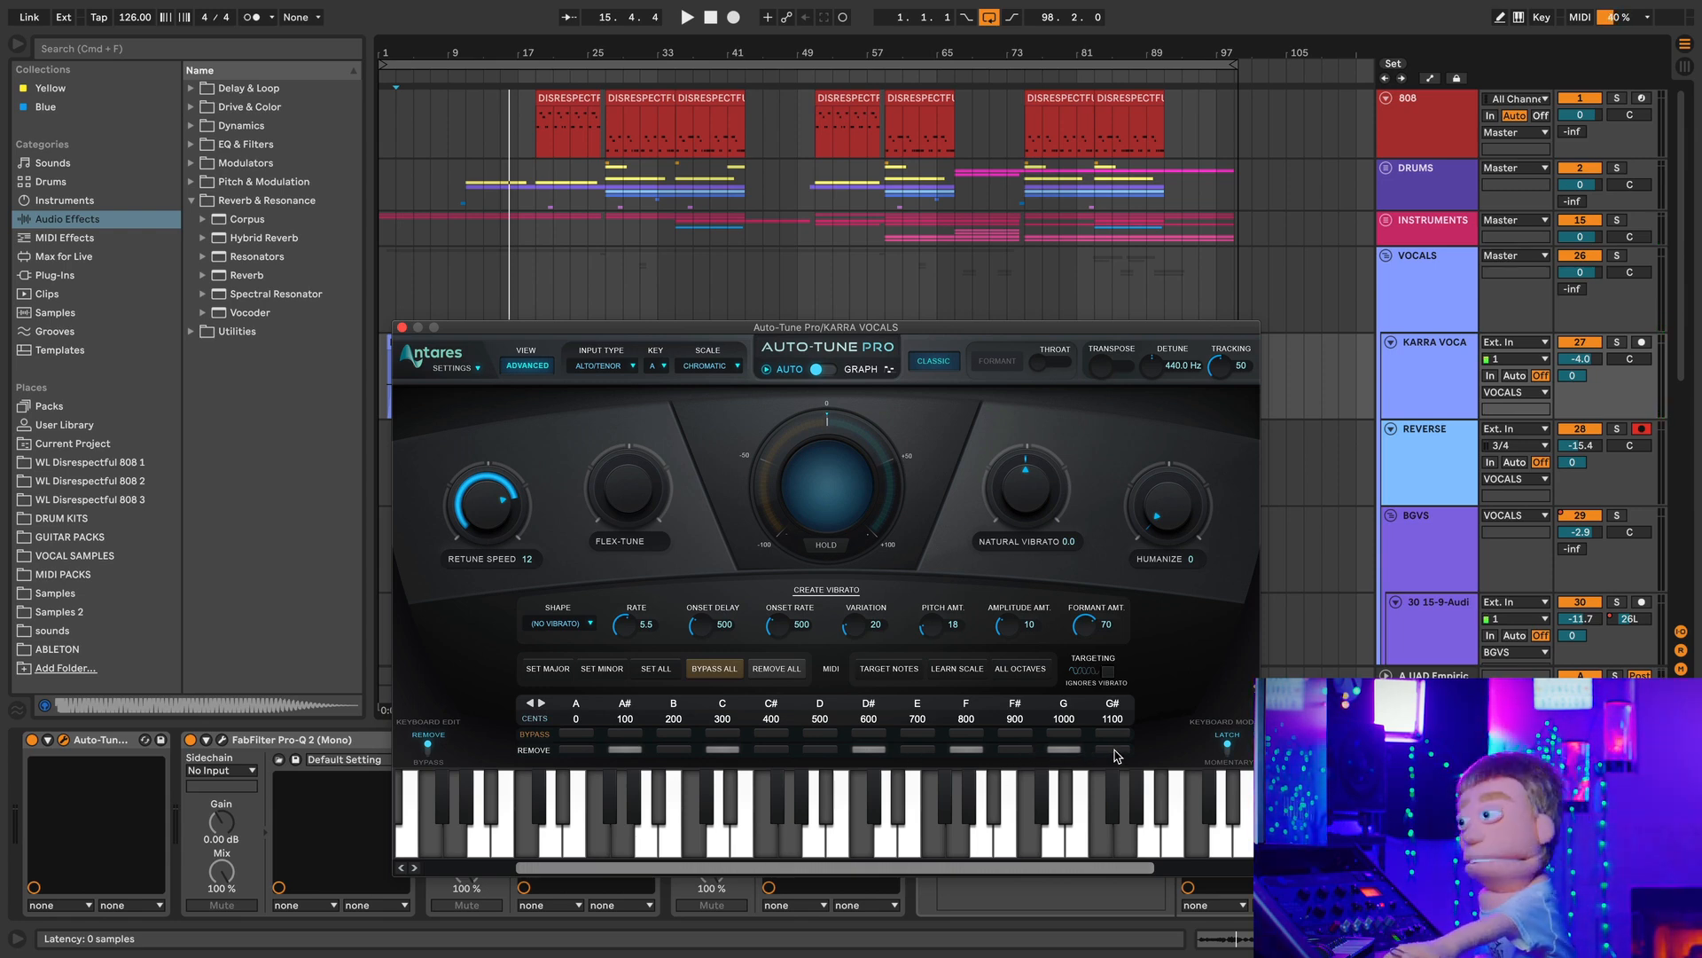
pyautogui.click(1024, 748)
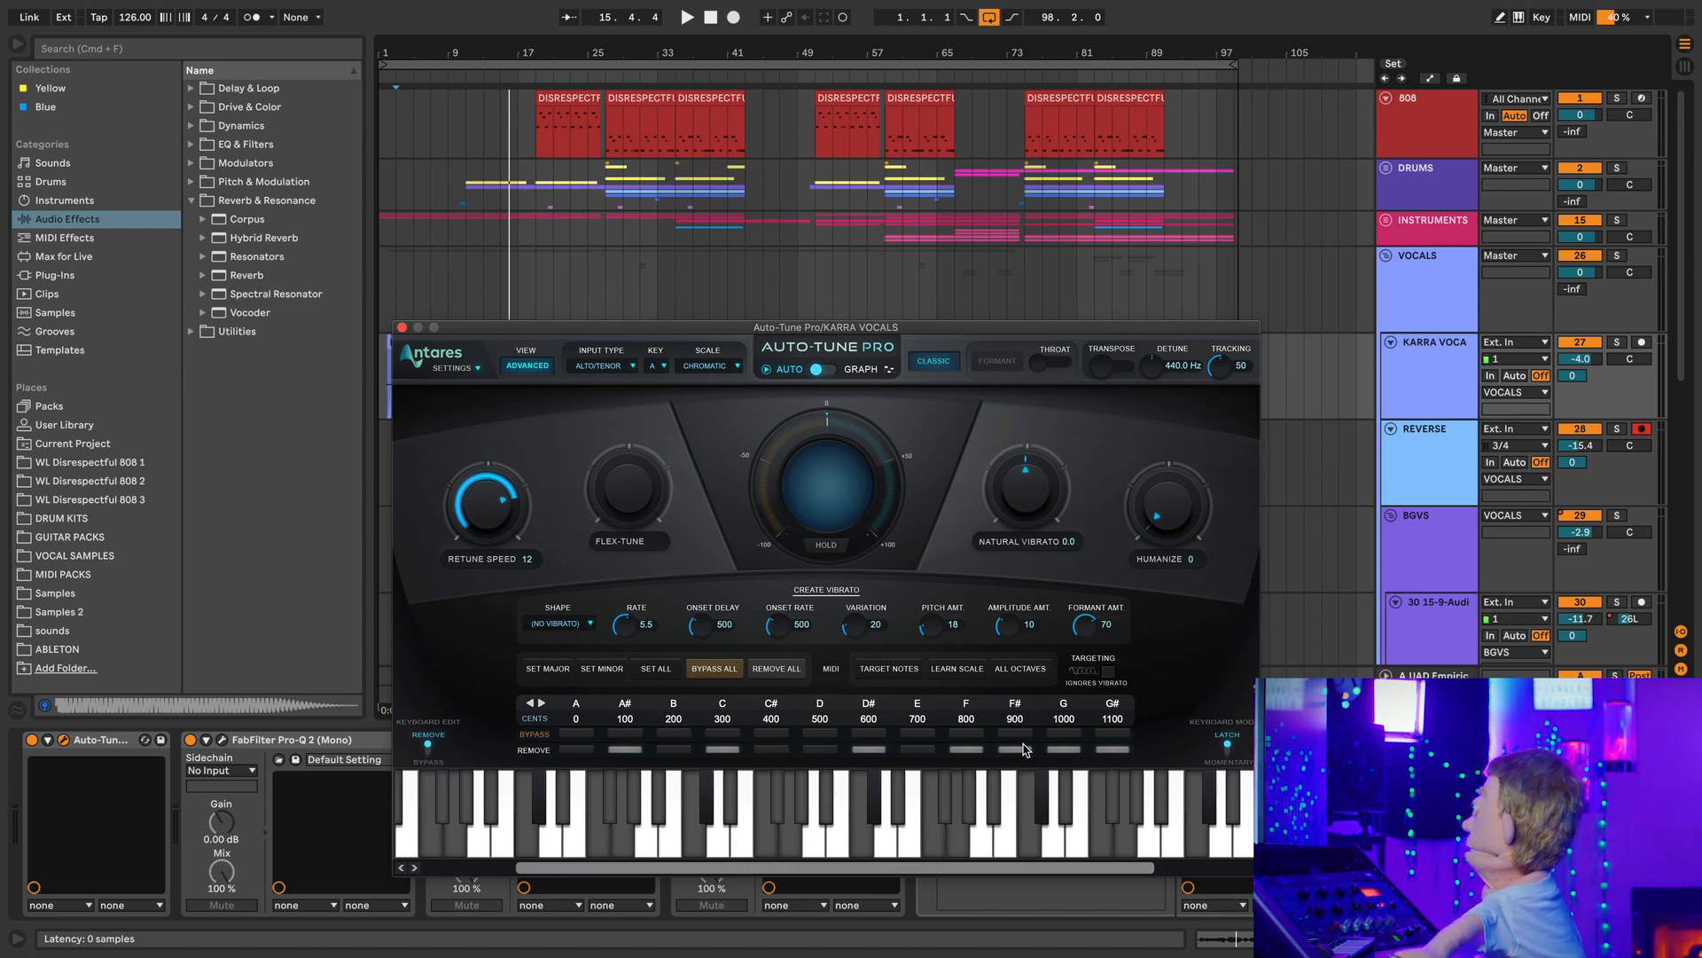
pyautogui.press('space')
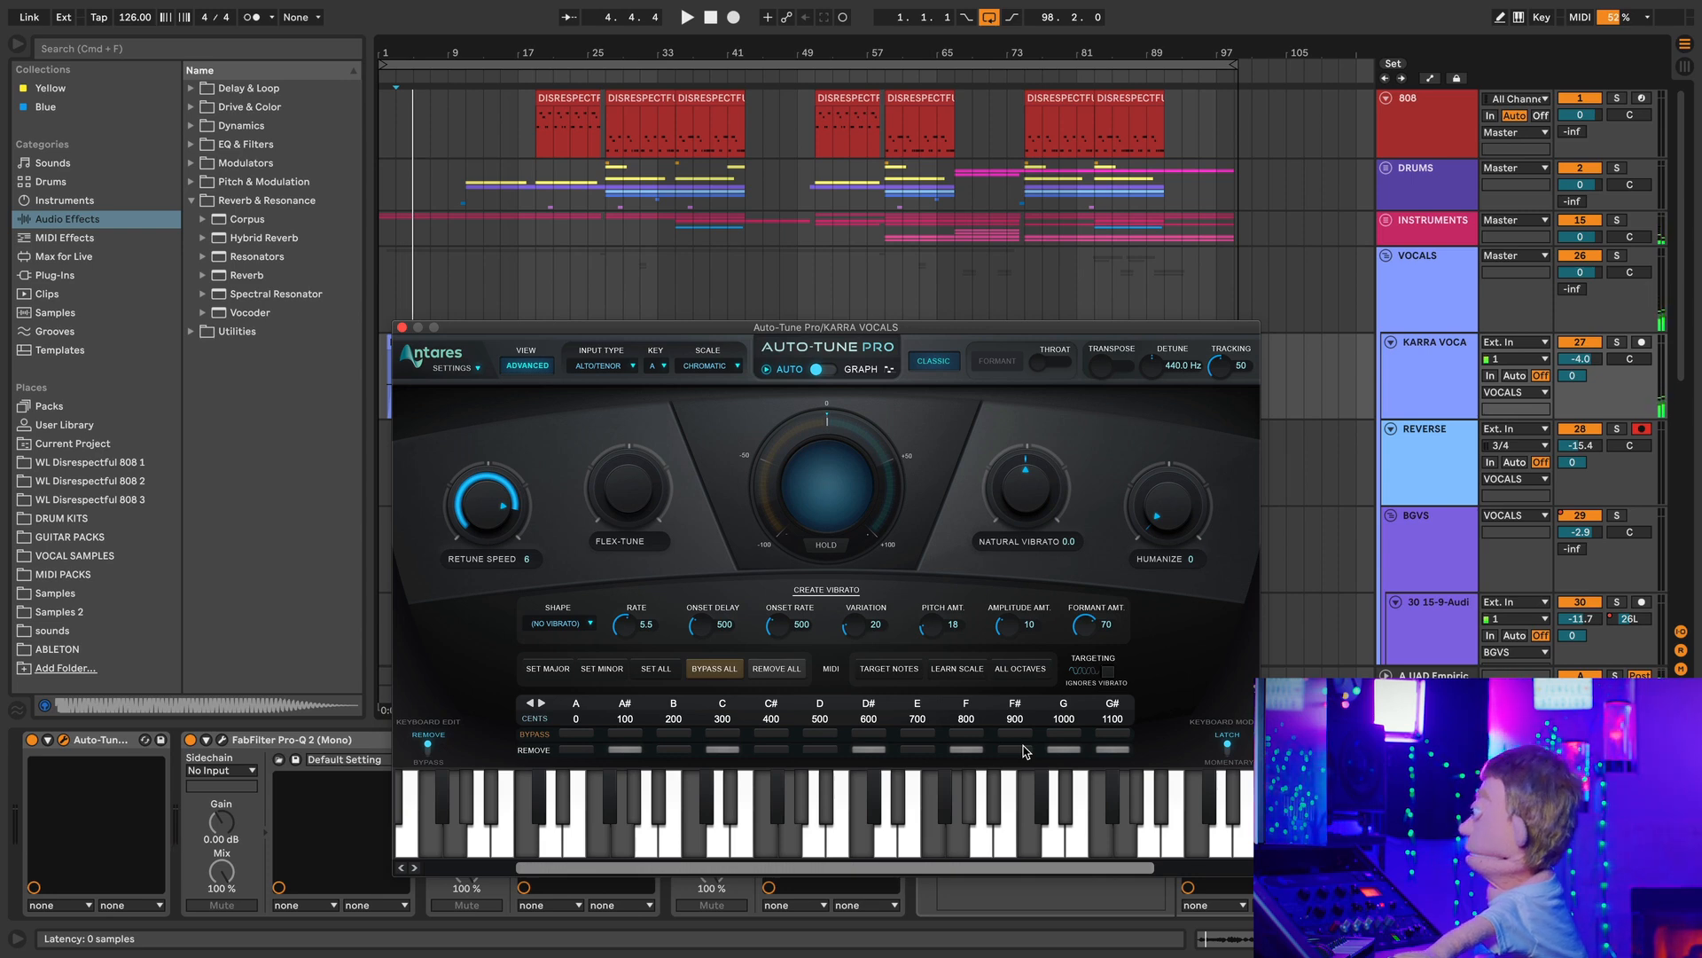
pyautogui.press('space')
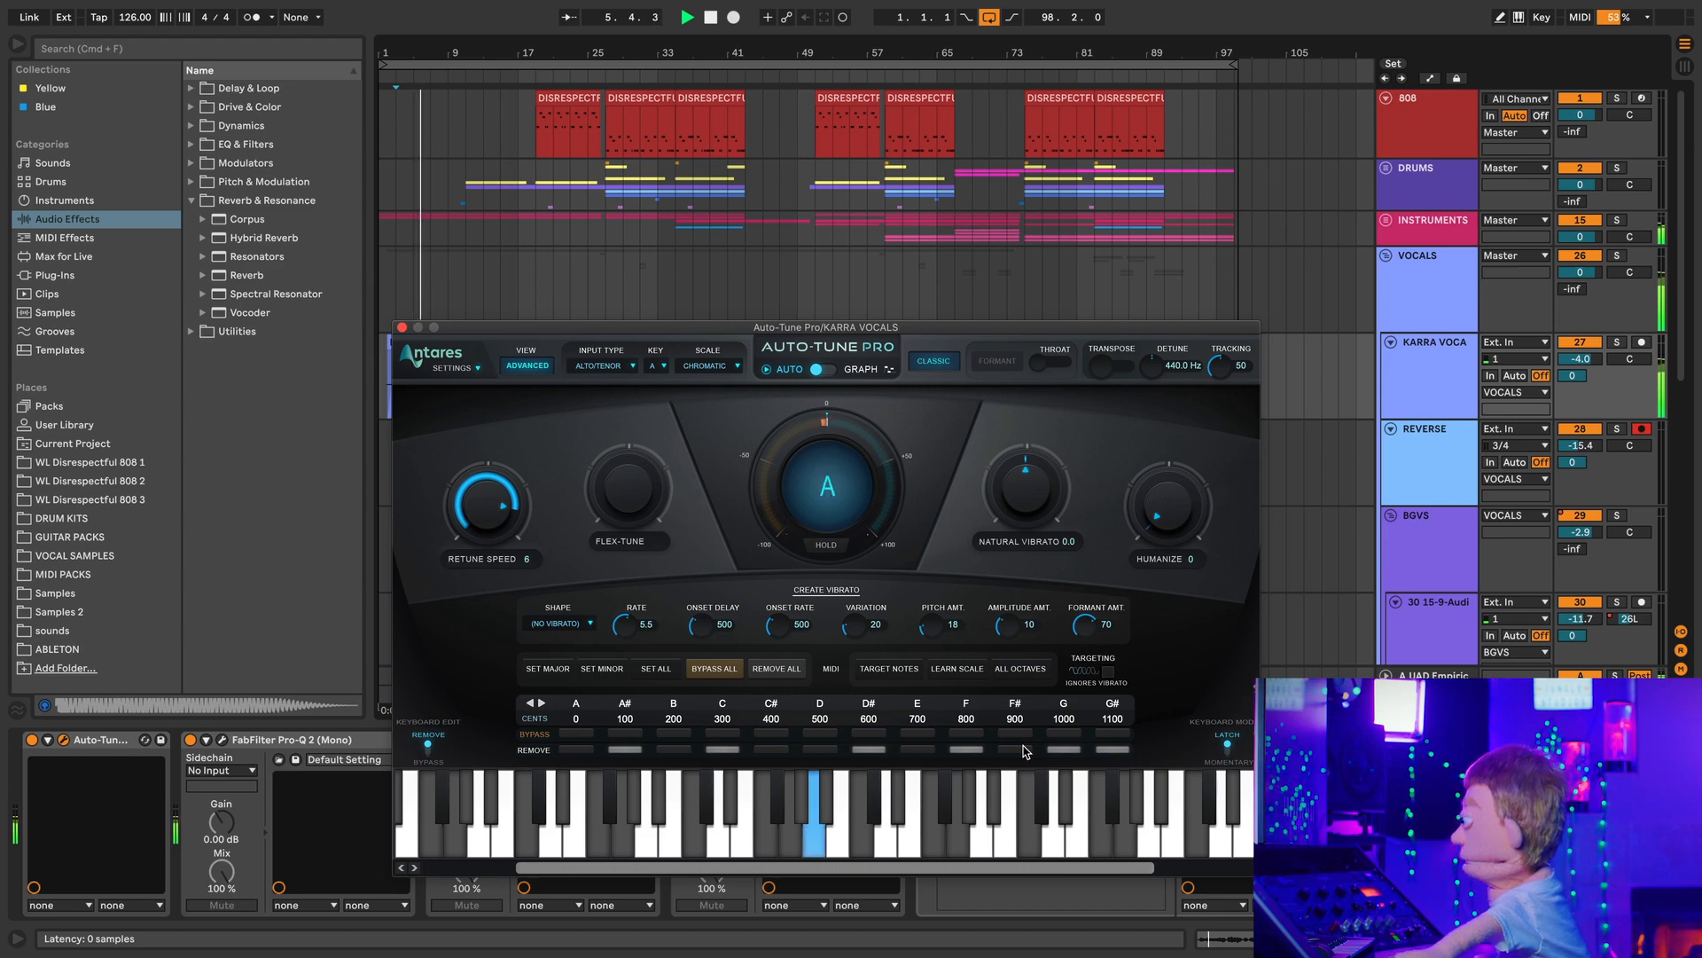
pyautogui.press('space')
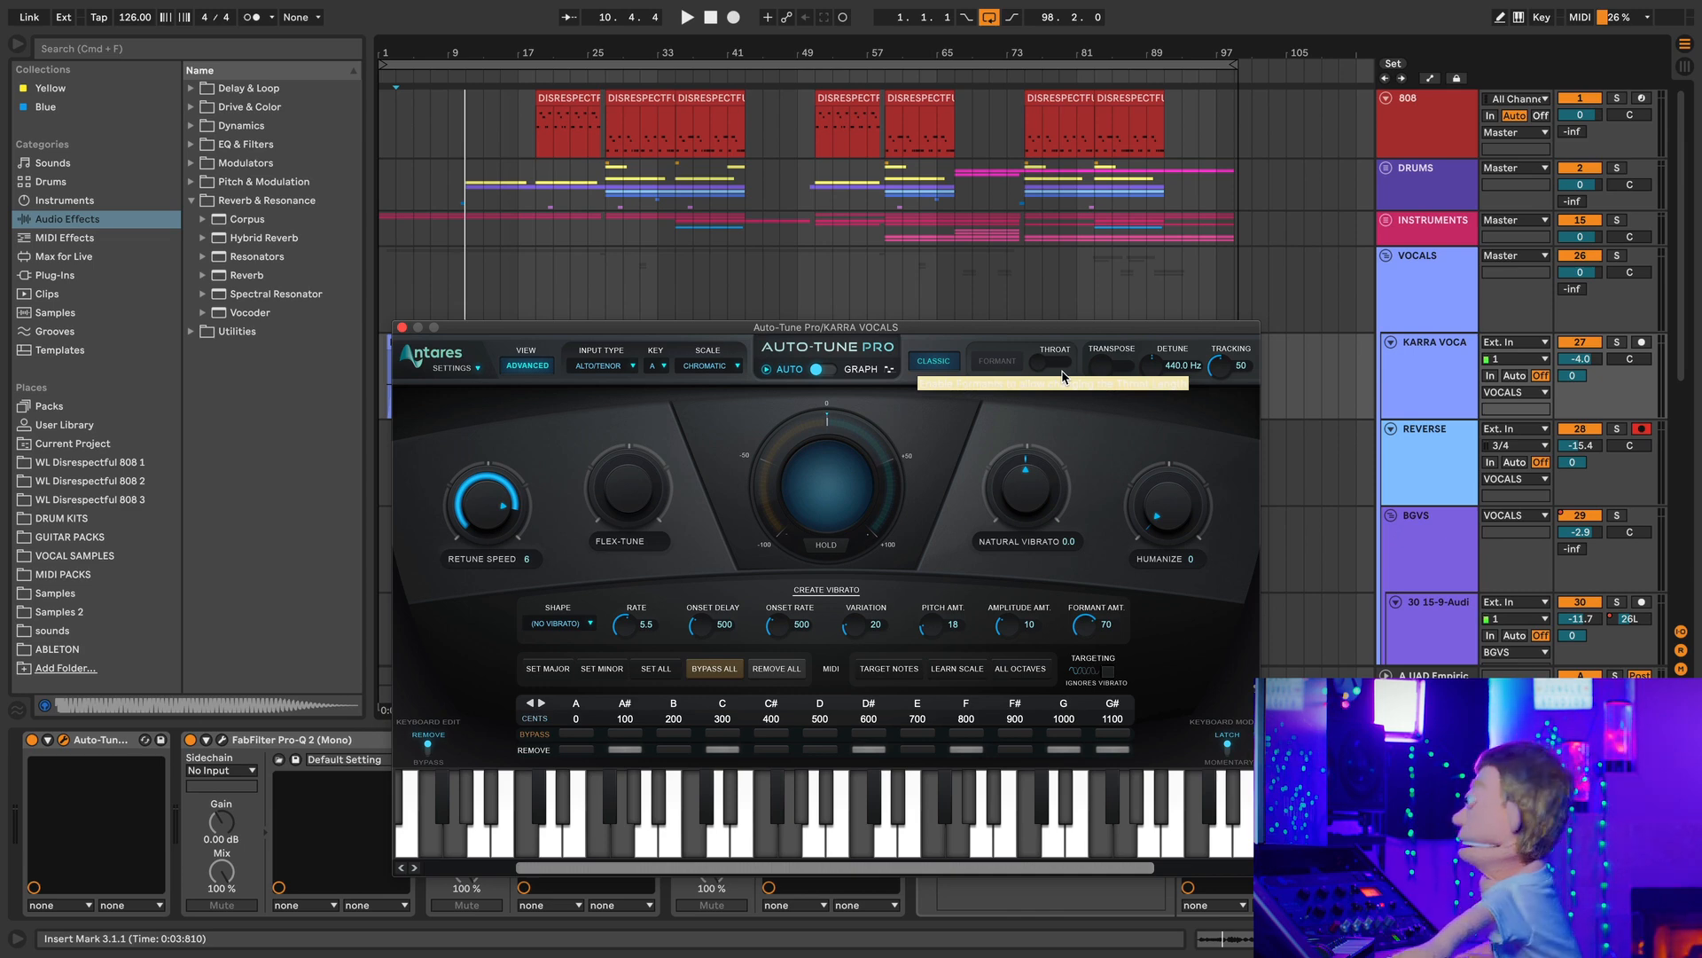
# Step: Turn off Auto-Tune's Classic mode and enable Formant correction
pyautogui.click(940, 364)
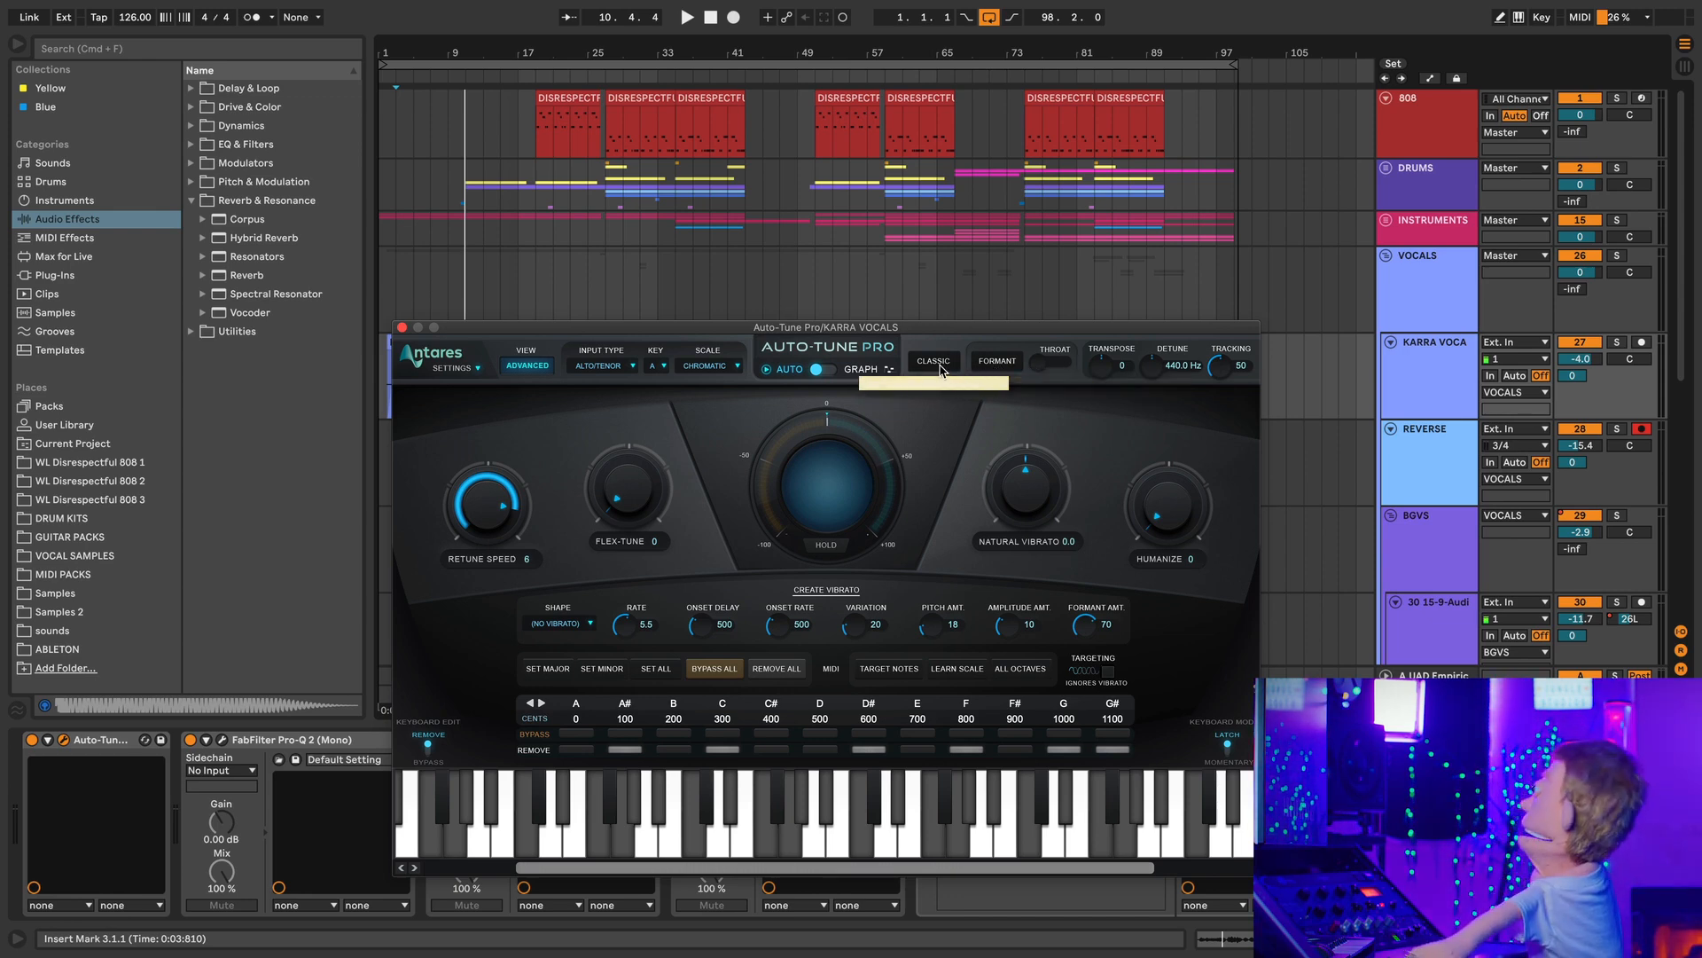
pyautogui.click(942, 367)
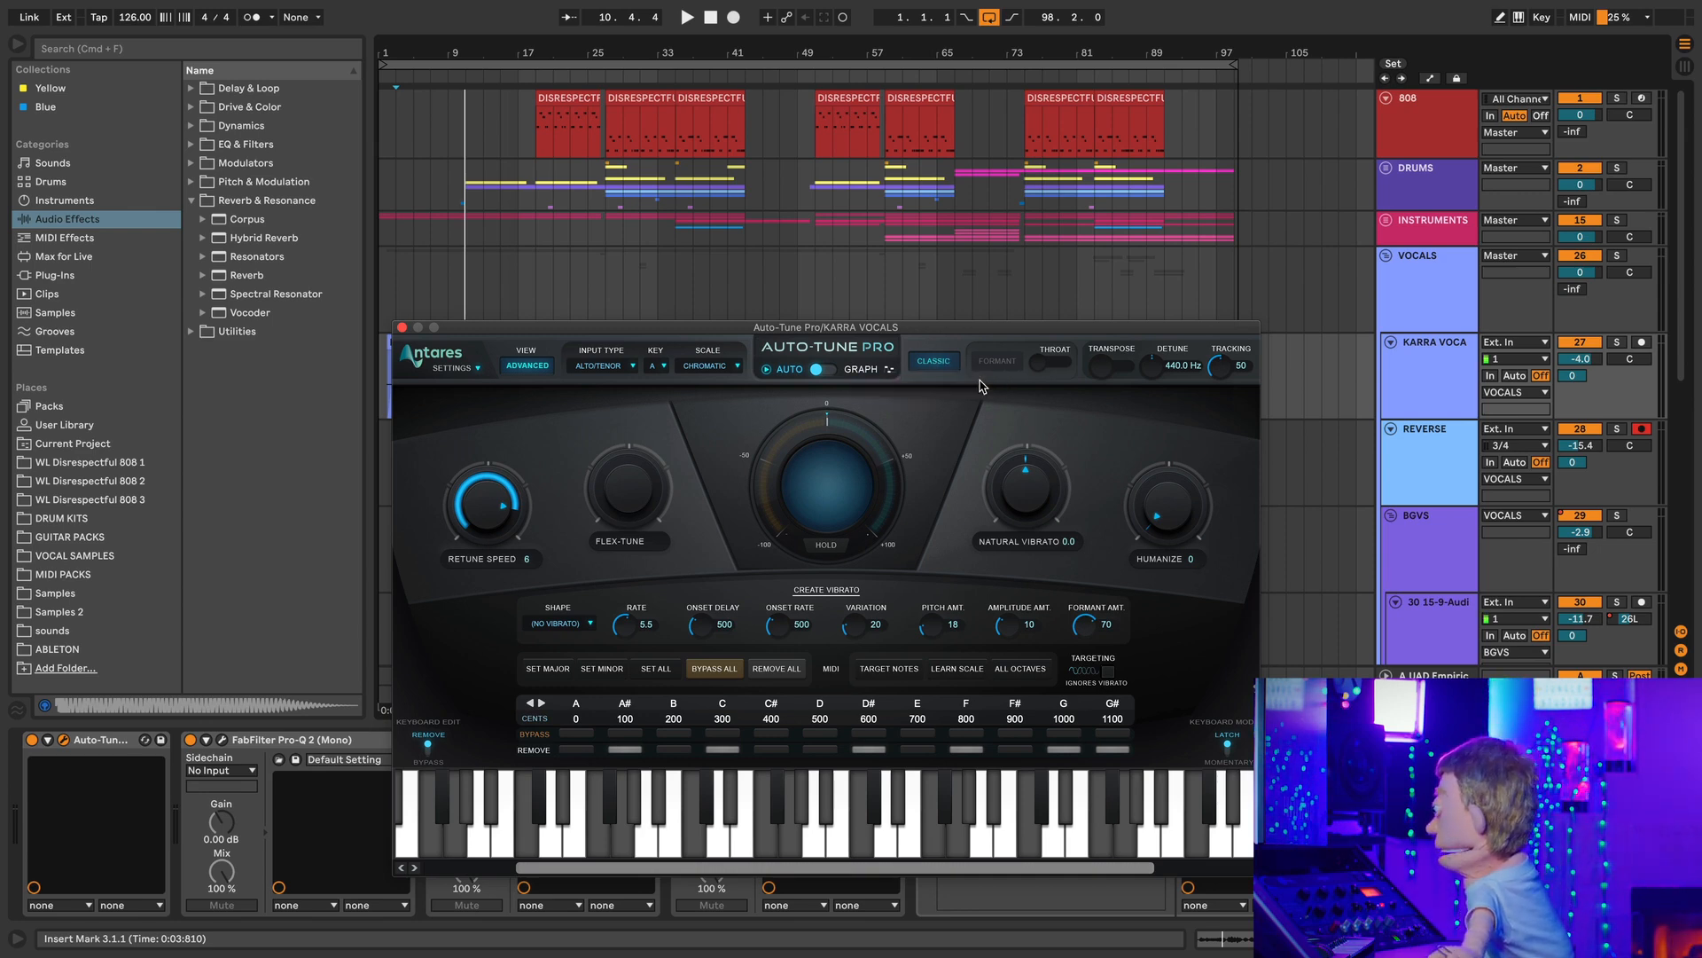
pyautogui.click(950, 364)
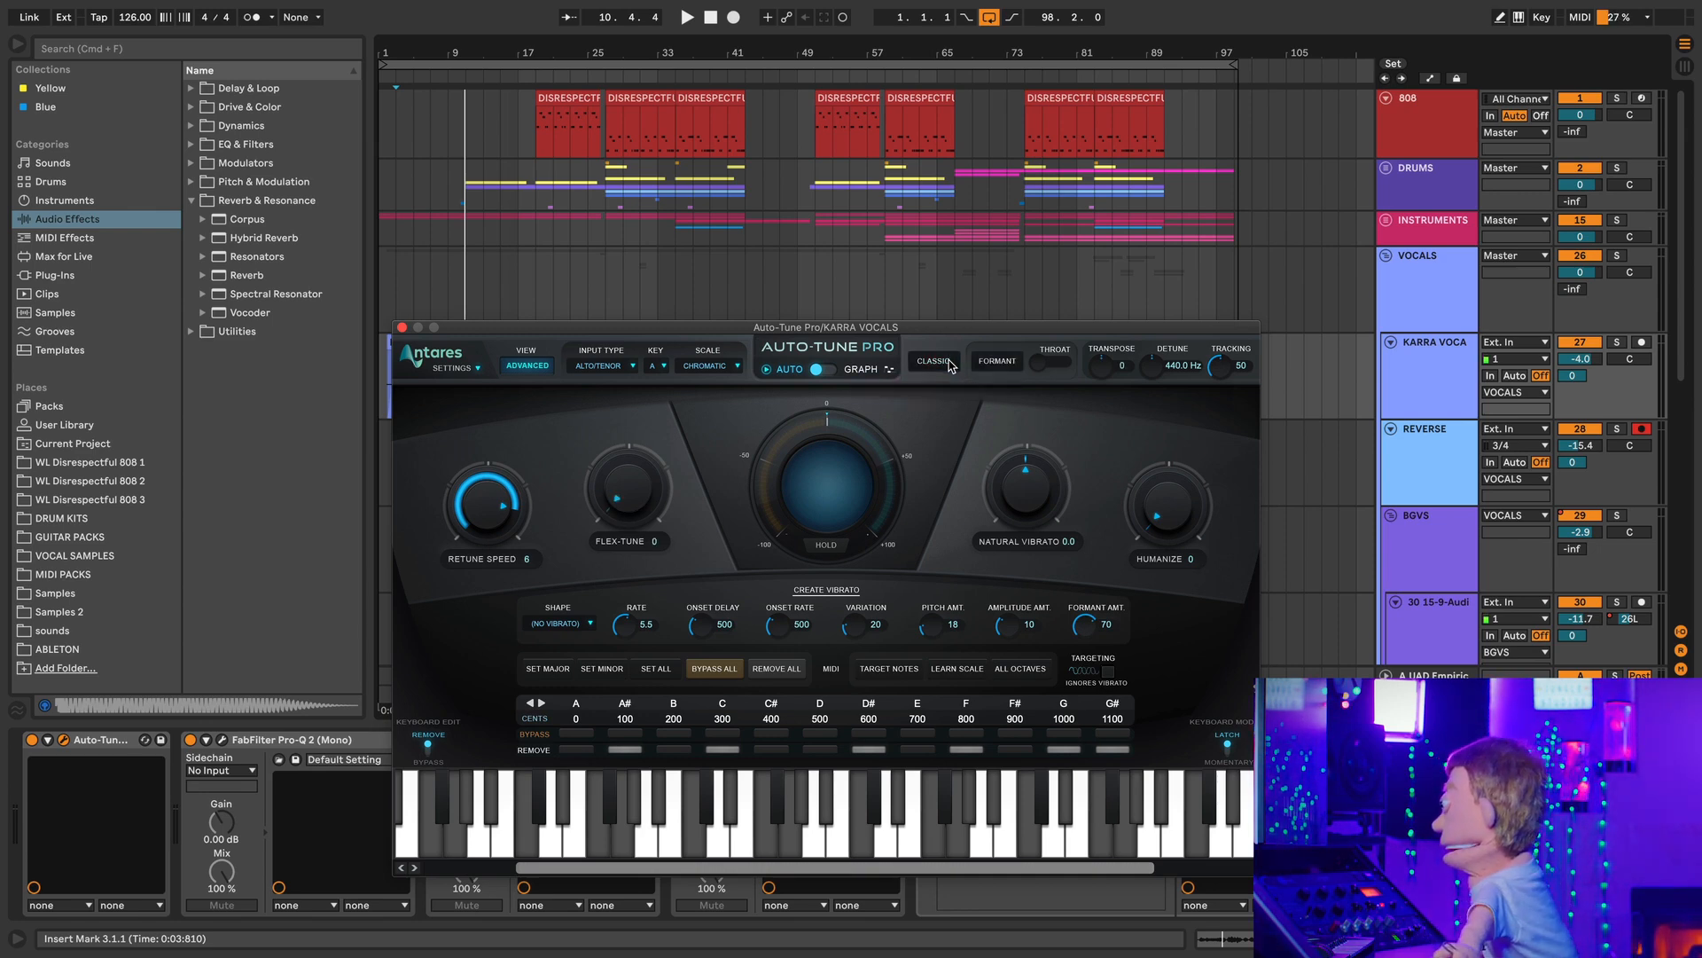
pyautogui.click(1006, 362)
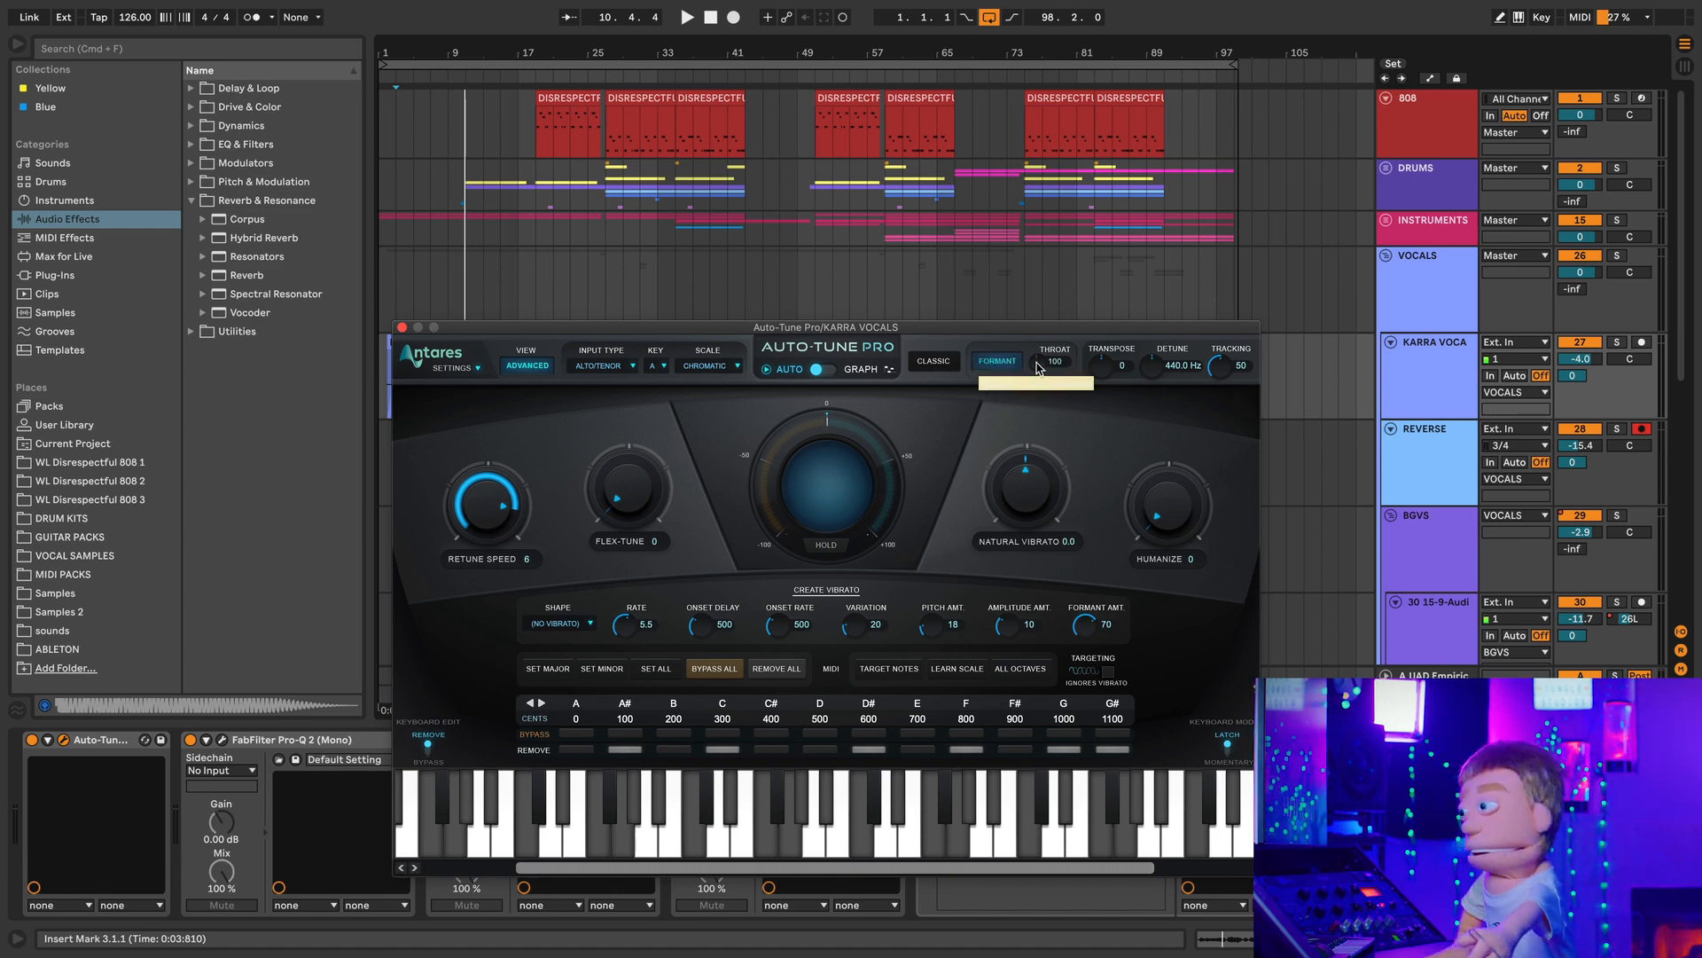
# Step: Try out different Throat values while the vocal plays
pyautogui.press('space')
pyautogui.moveTo(1039, 367)
pyautogui.mouseDown()
pyautogui.moveTo(1071, 306)
pyautogui.moveTo(1064, 430)
pyautogui.moveTo(1071, 364)
pyautogui.moveTo(1067, 401)
pyautogui.moveTo(1051, 370)
pyautogui.mouseUp()
pyautogui.press('space')
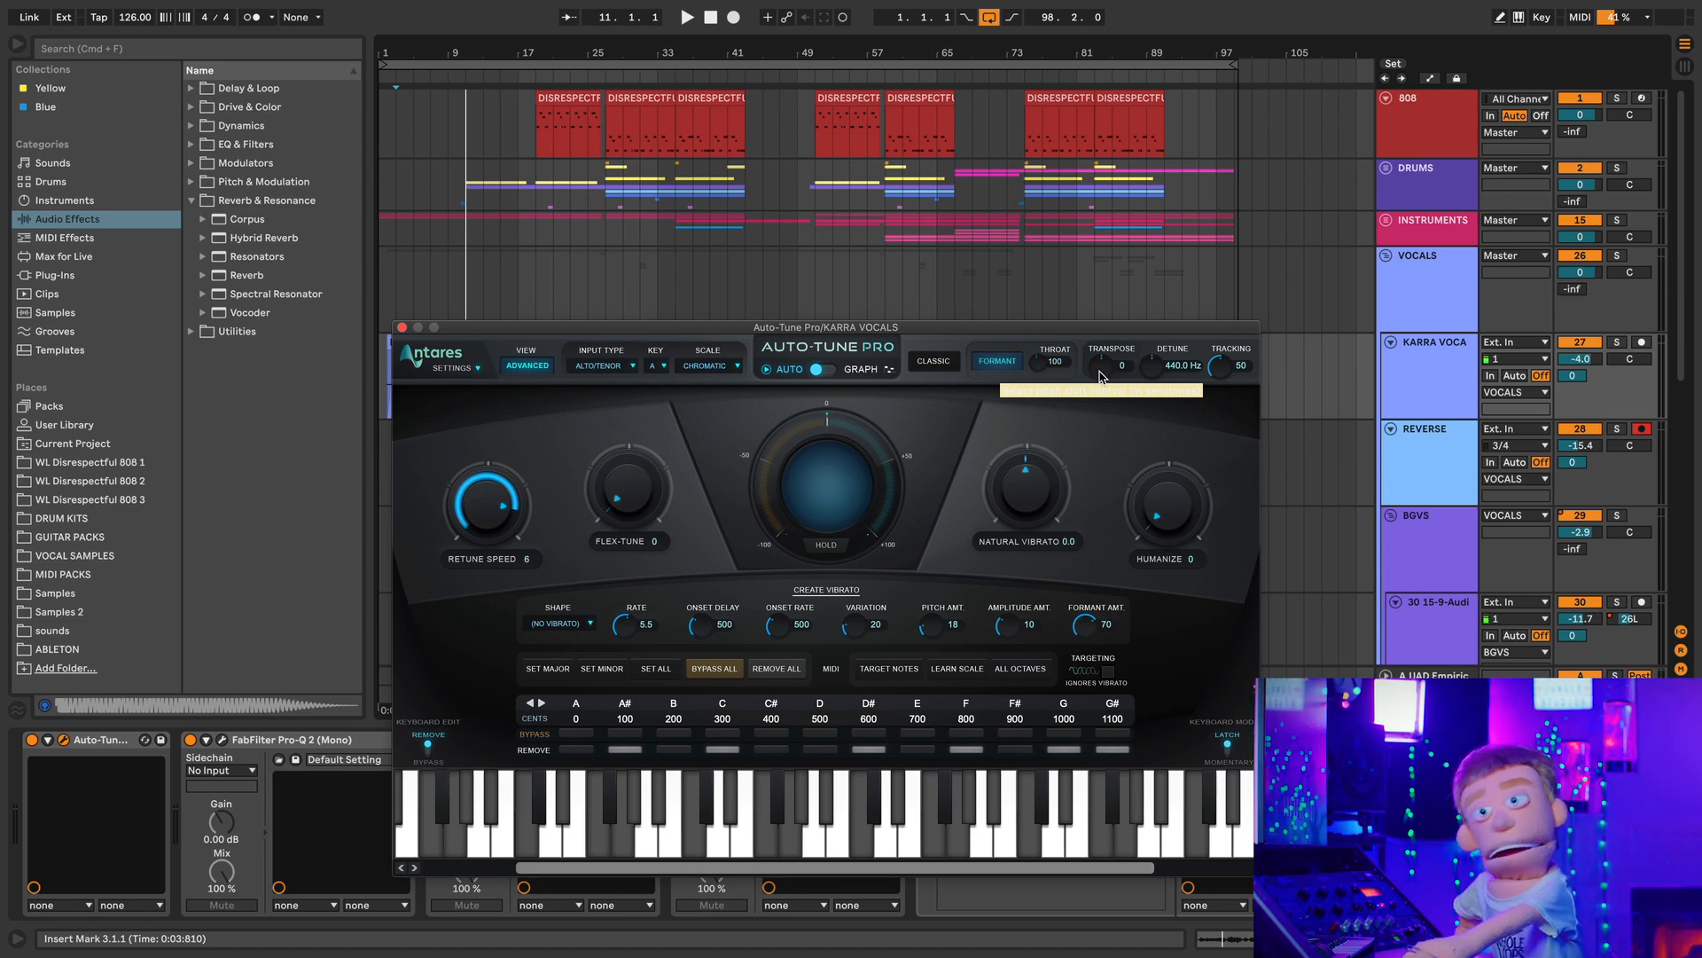
# Step: Audition the vocal with Transpose at 12, then set Transpose to -12
pyautogui.moveTo(1103, 373); pyautogui.dragTo(1107, 305)
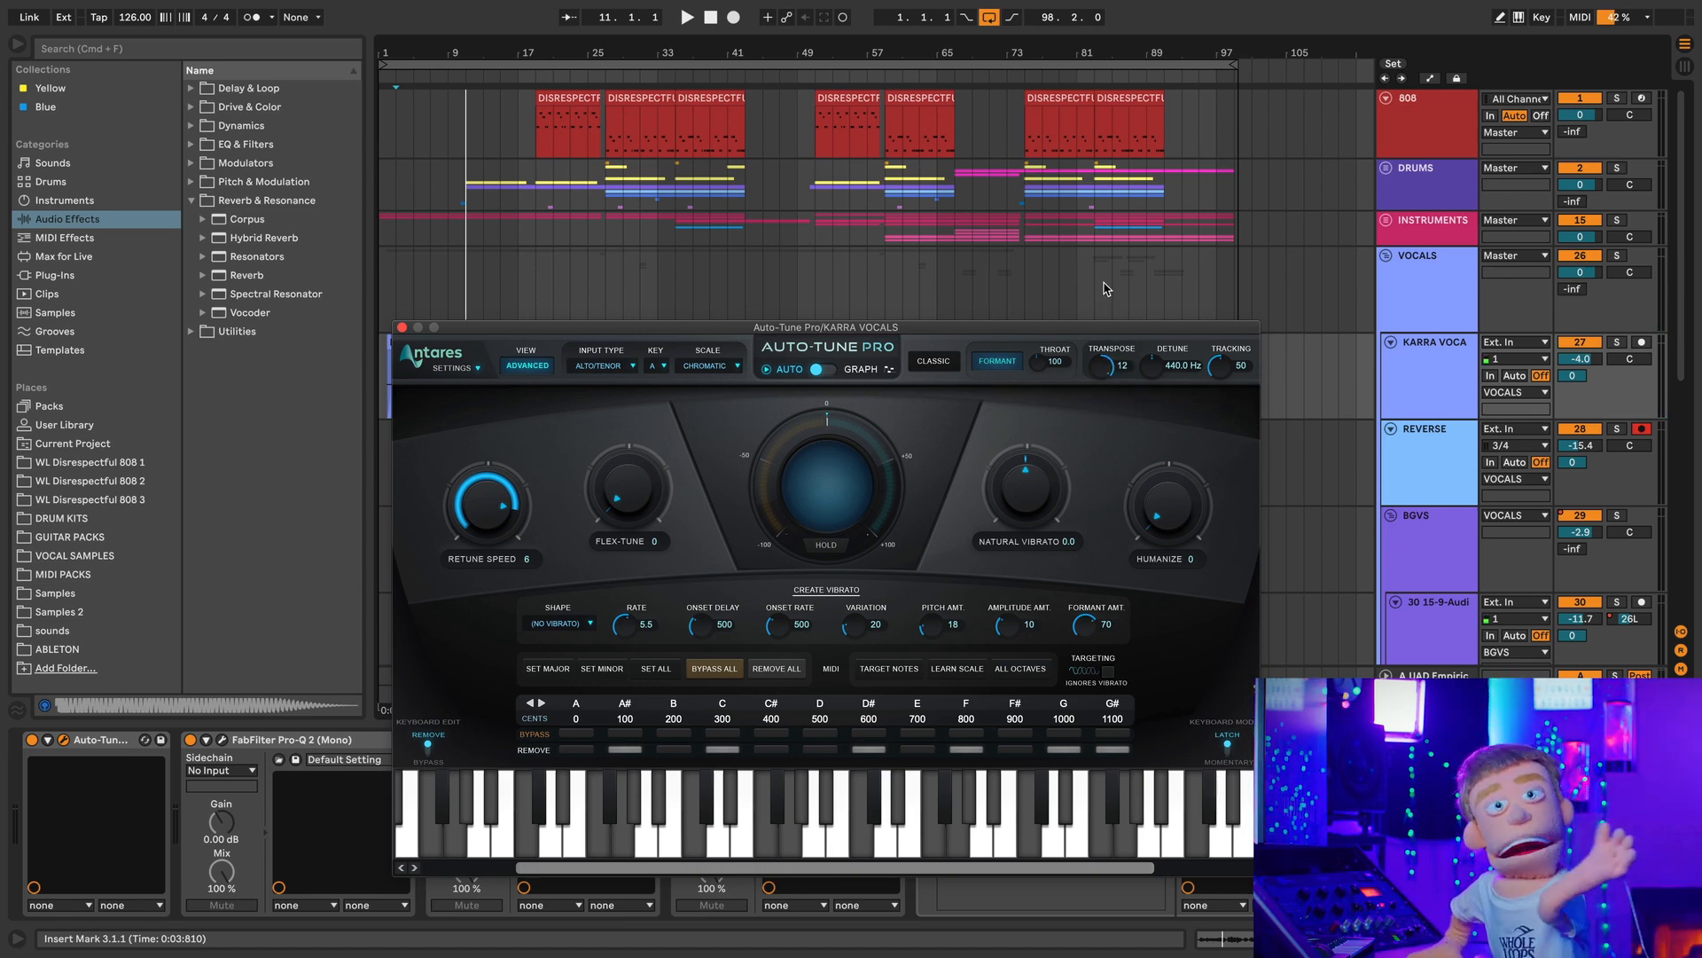
pyautogui.press('space')
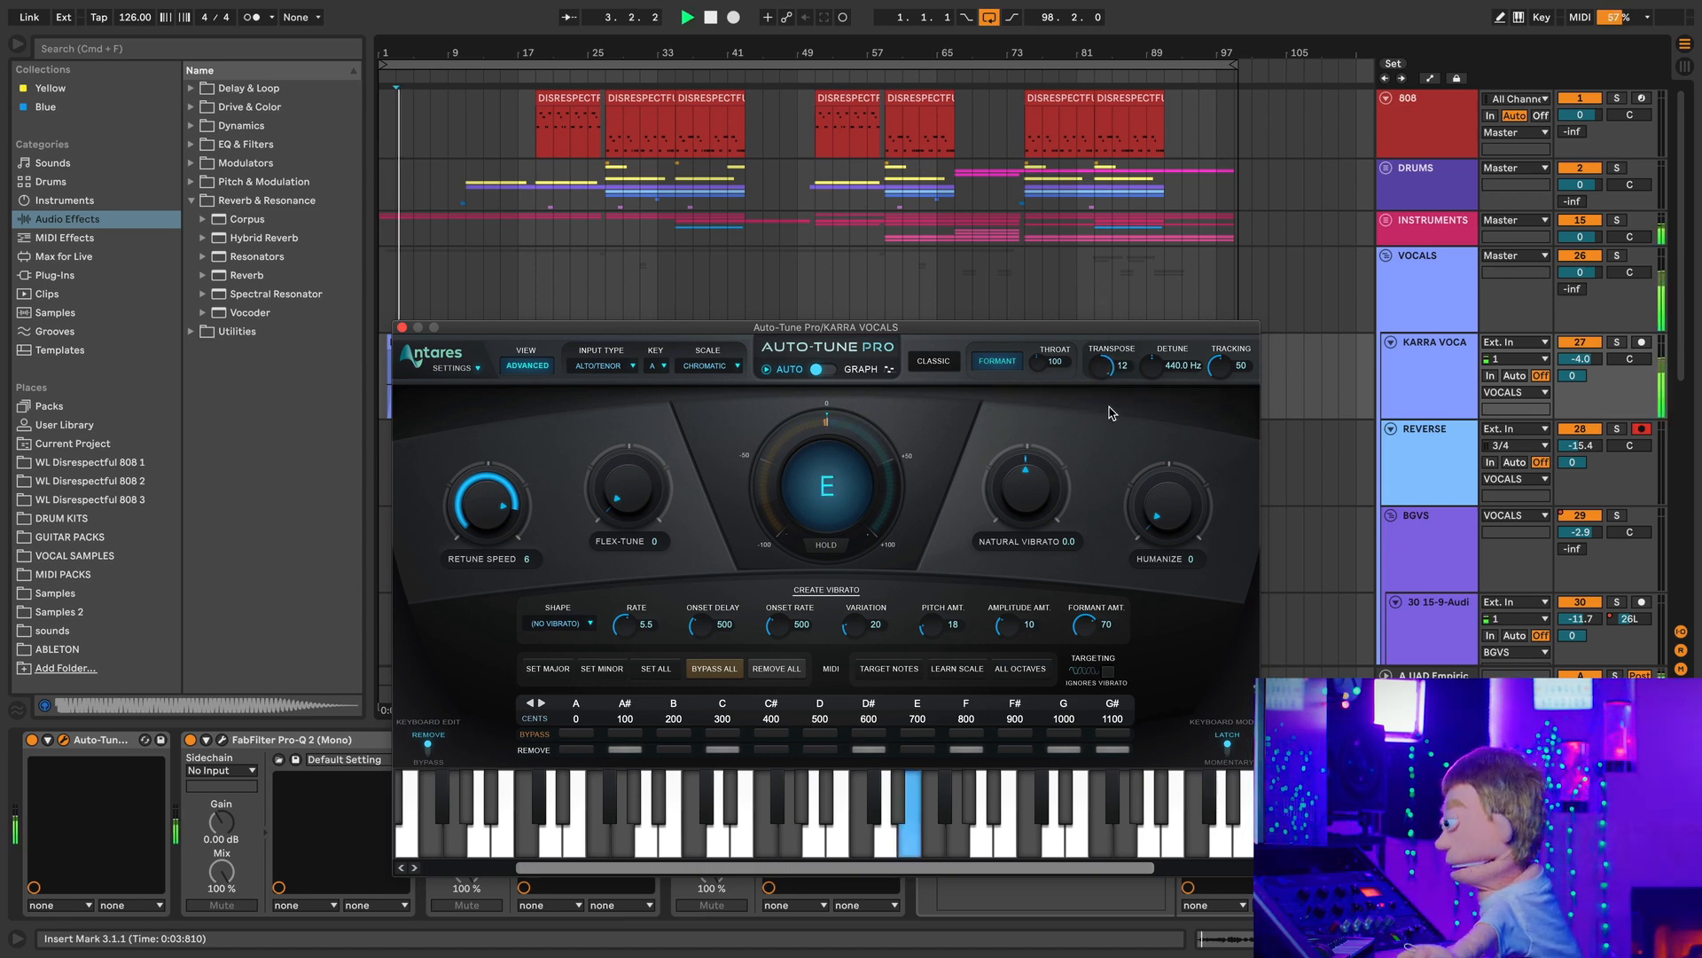
pyautogui.moveTo(1102, 369); pyautogui.dragTo(1117, 420)
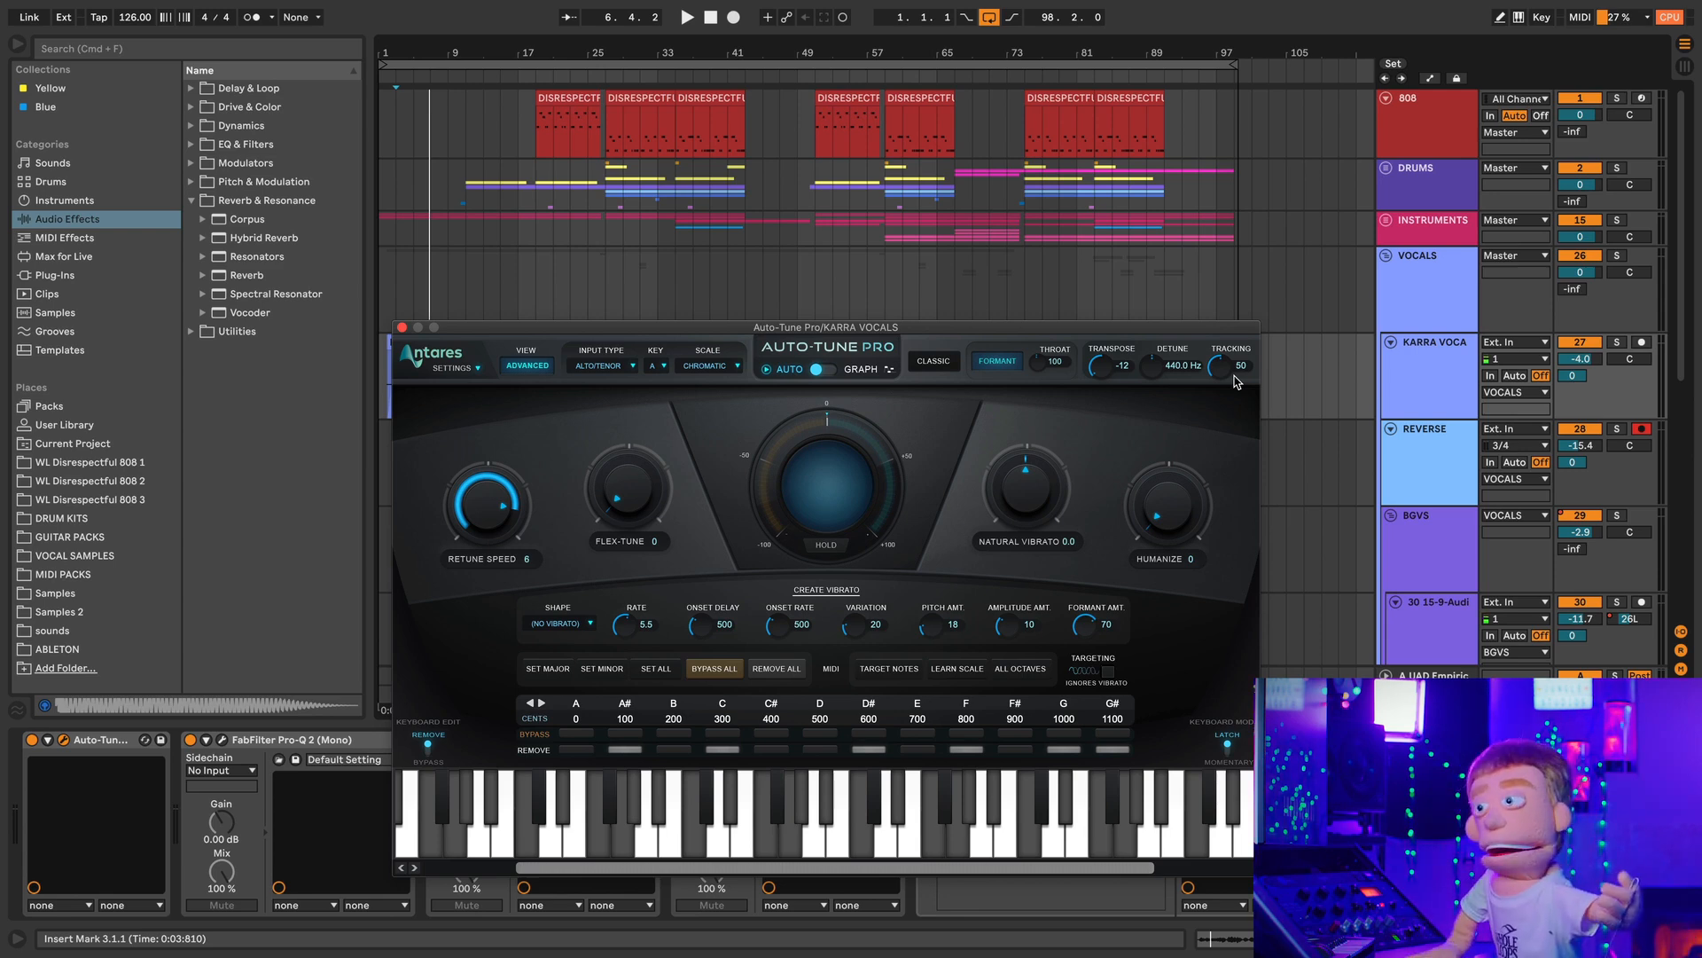
# Step: Set Auto-Tune's Tracking to 17 and move its window back below the KARRA vocal clips
pyautogui.moveTo(1192, 398); pyautogui.dragTo(1210, 286)
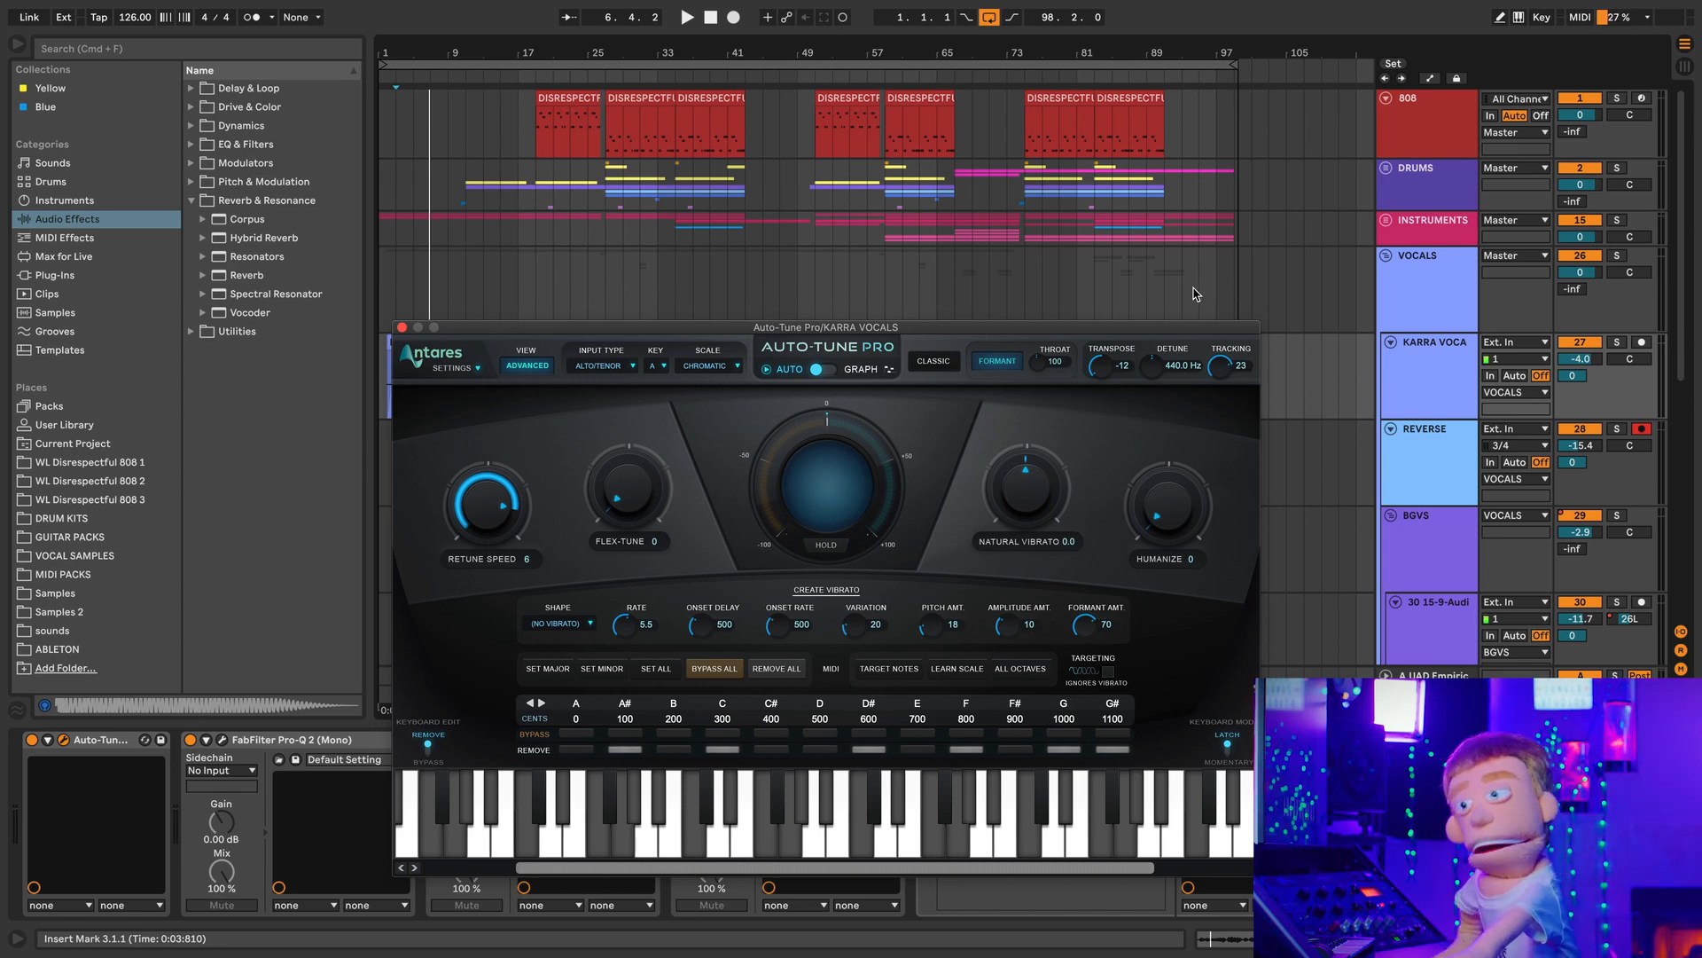
pyautogui.moveTo(1194, 294); pyautogui.dragTo(1208, 353)
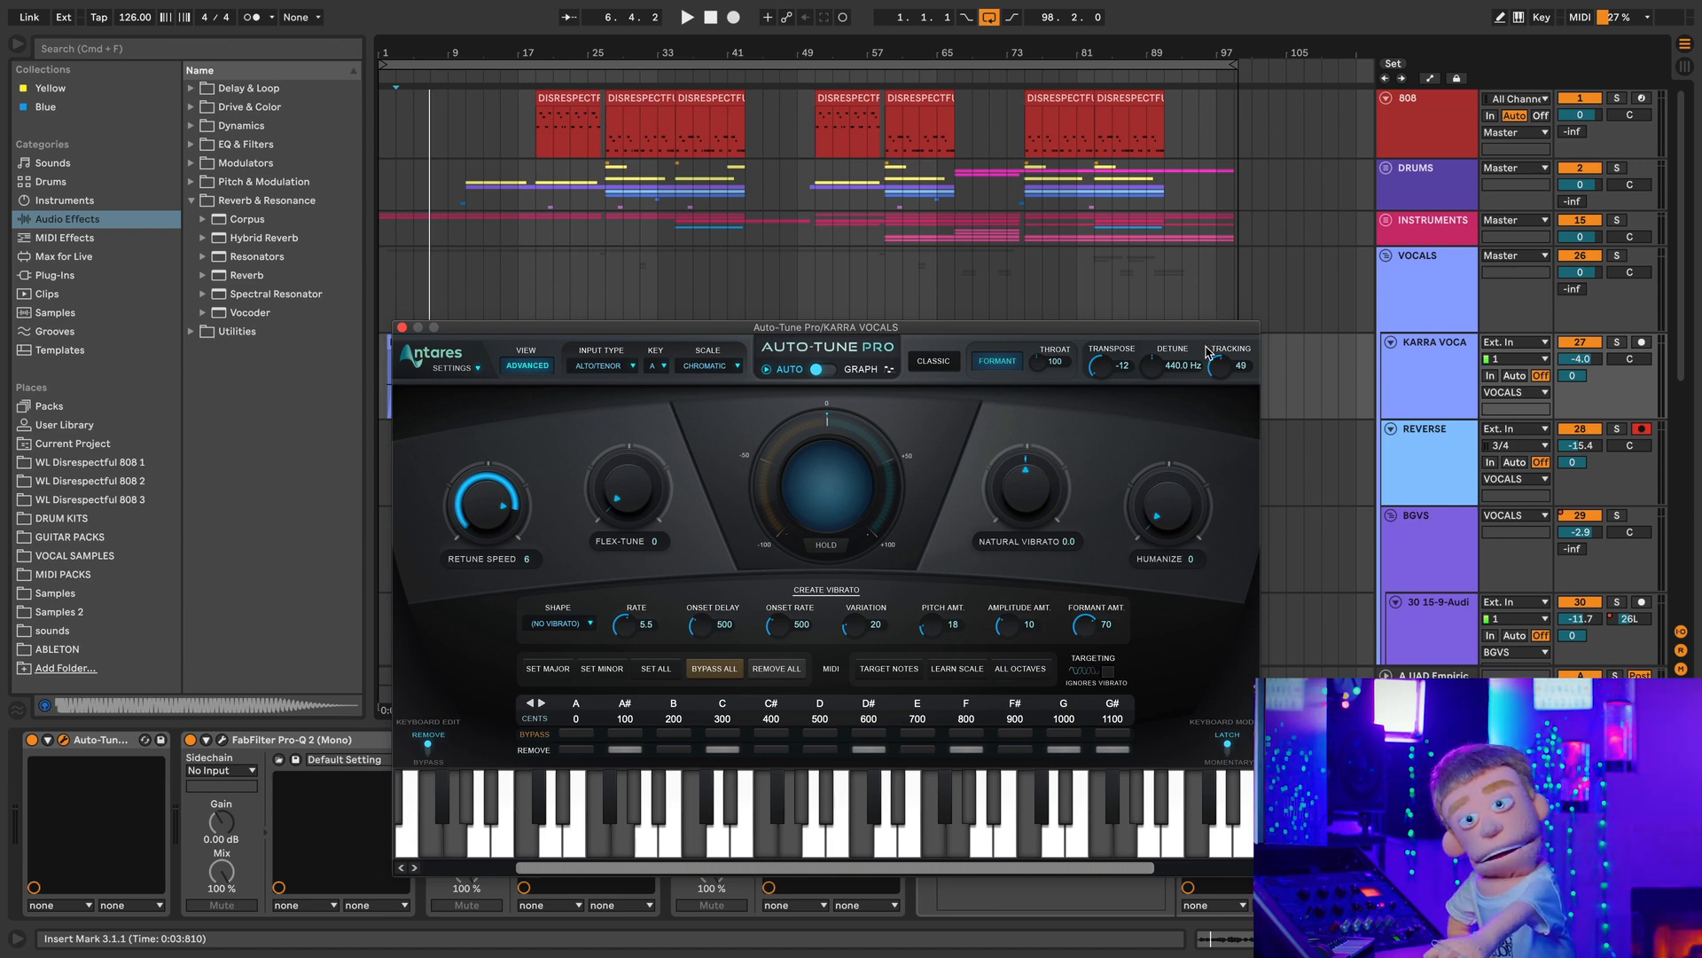
pyautogui.moveTo(1206, 354); pyautogui.dragTo(1205, 256)
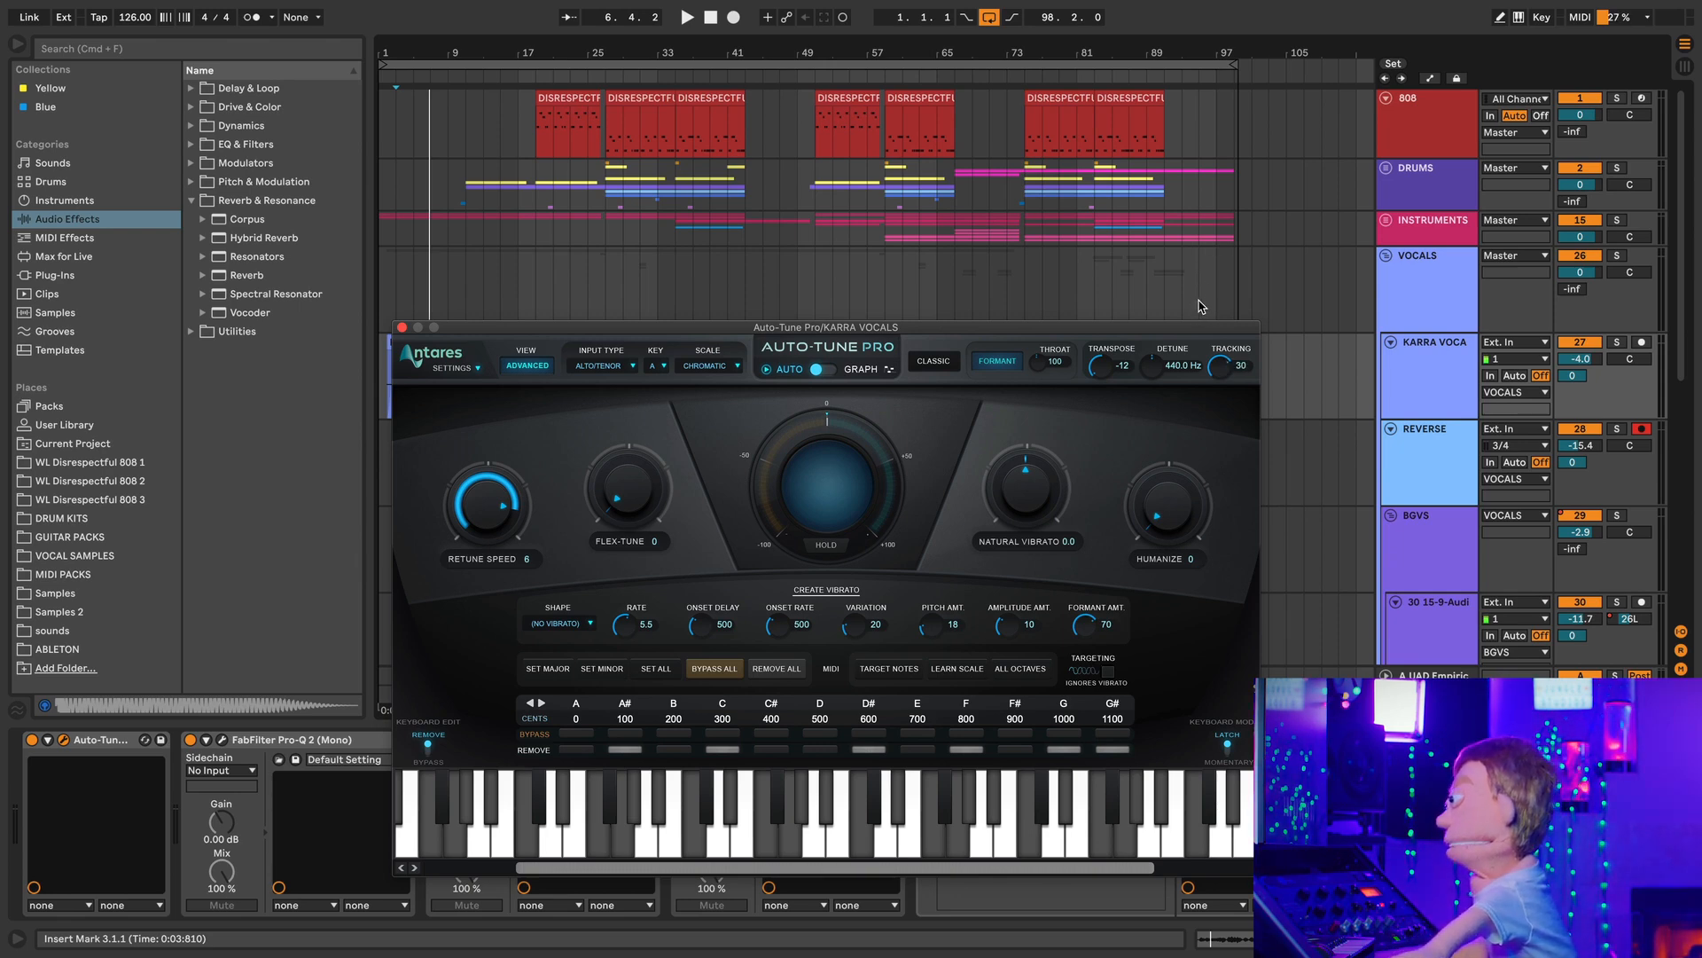
pyautogui.moveTo(1201, 303); pyautogui.dragTo(1214, 315)
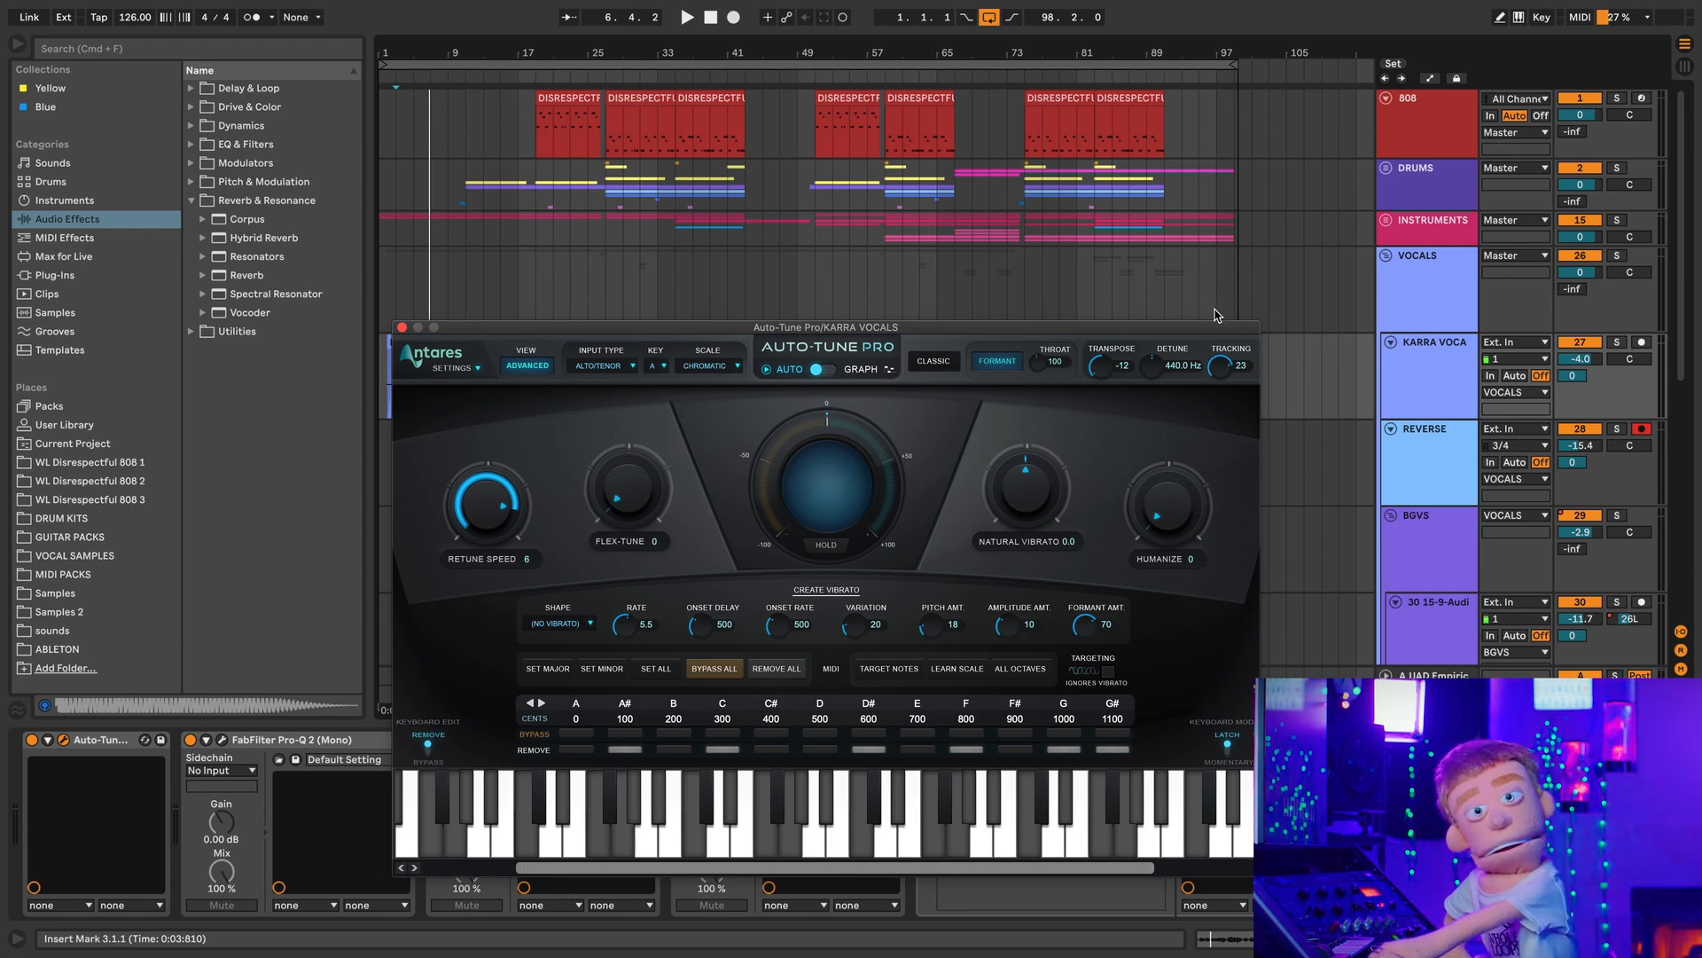
pyautogui.moveTo(1218, 354); pyautogui.dragTo(1219, 364)
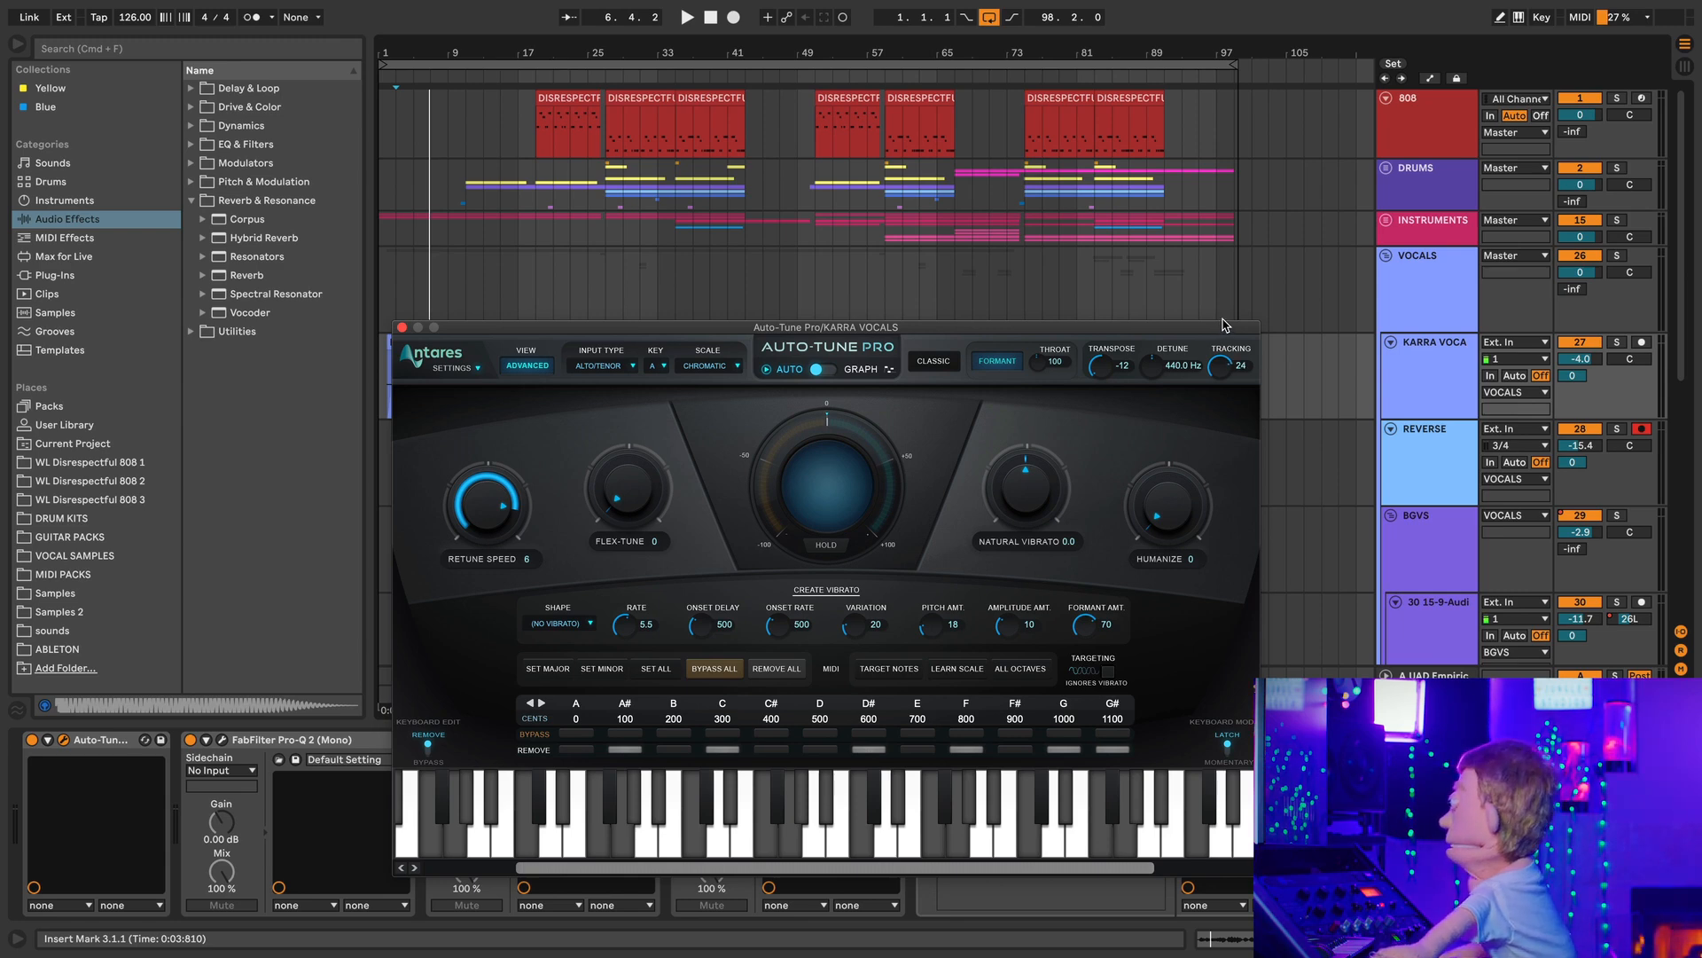
pyautogui.moveTo(1226, 321); pyautogui.dragTo(1228, 310)
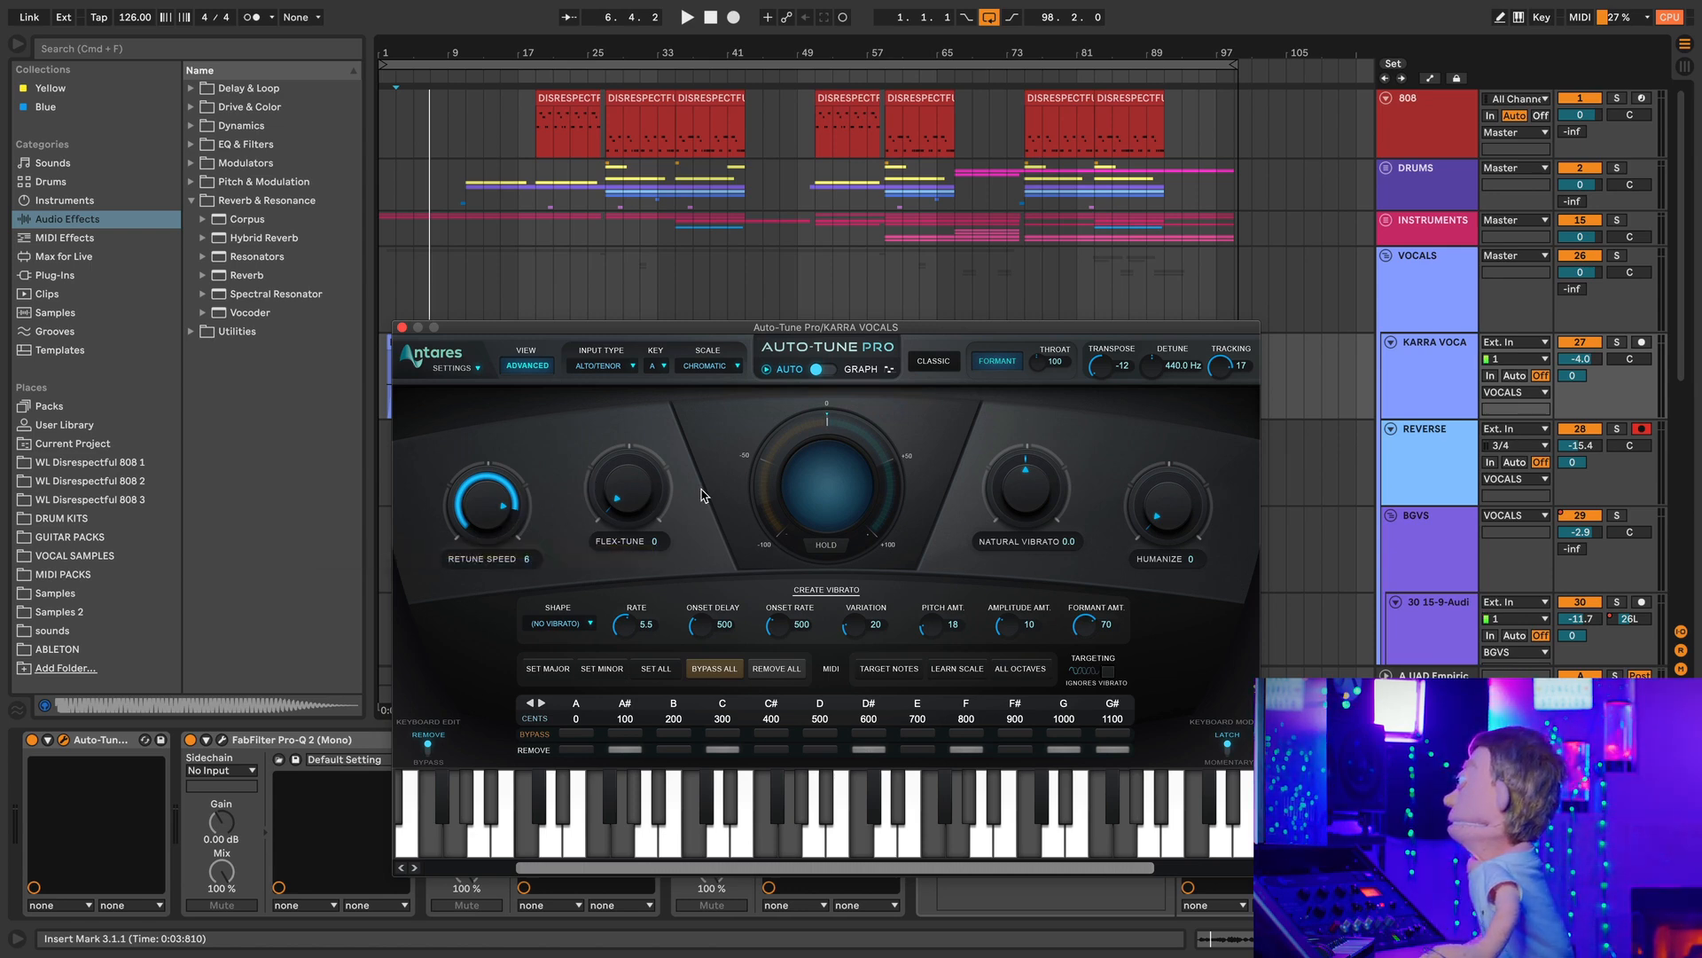
pyautogui.moveTo(1042, 335); pyautogui.dragTo(1036, 446)
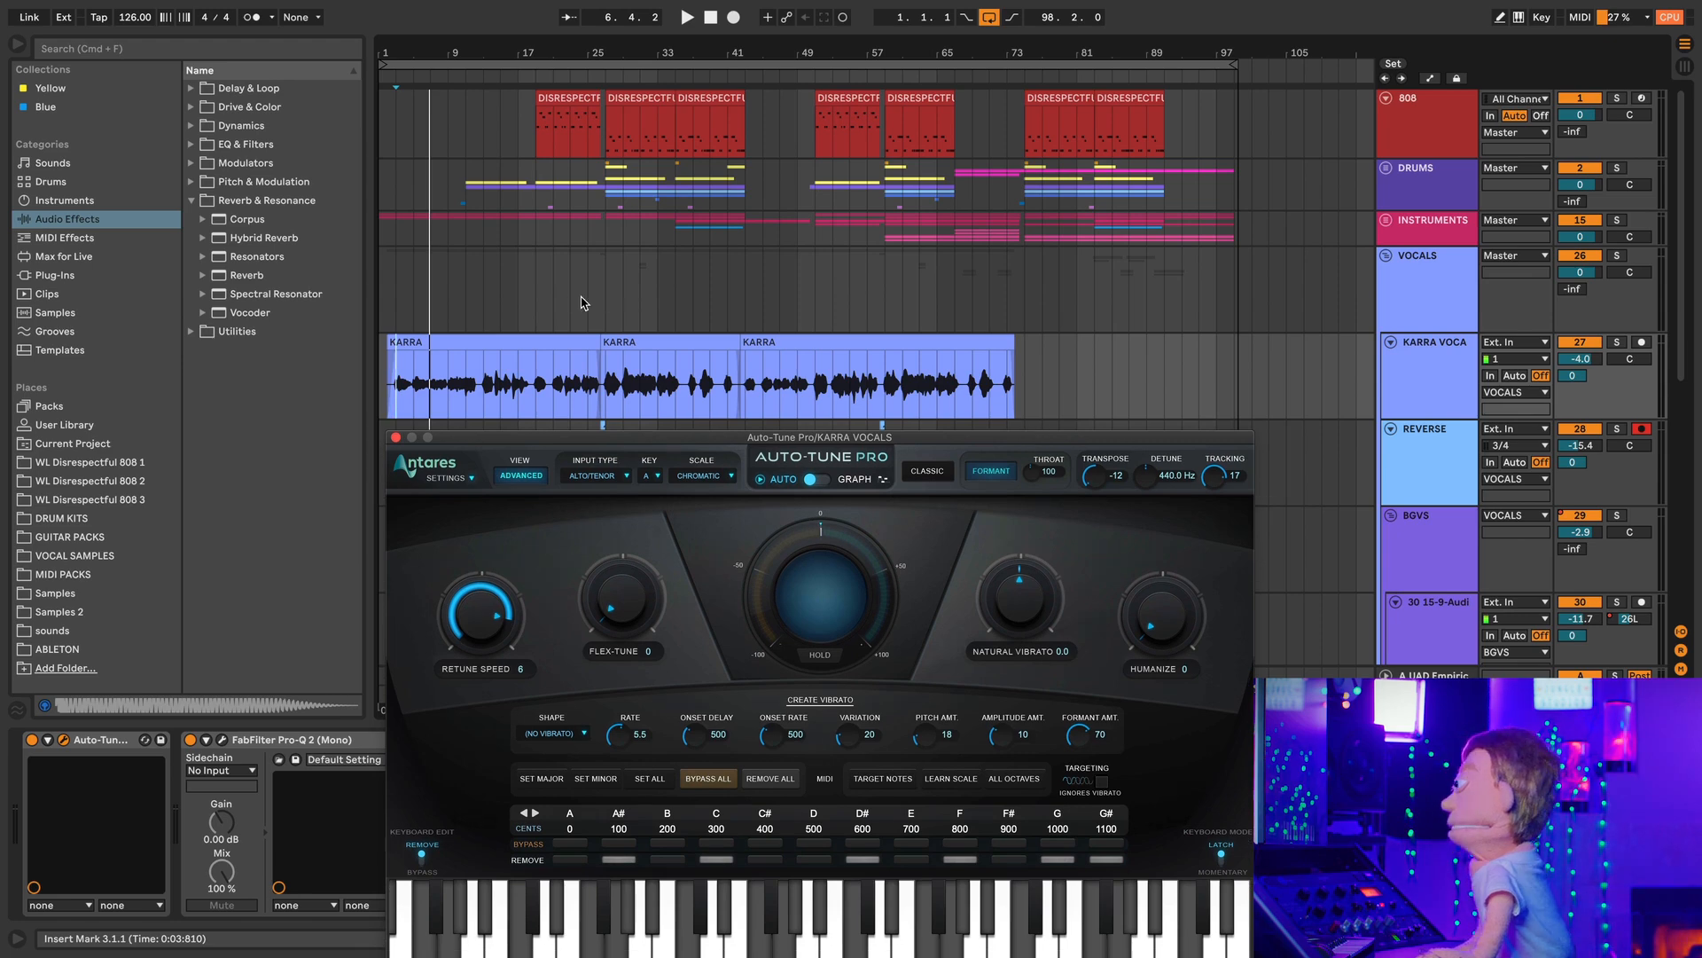
# Step: Set Retune Speed to 0, play the vocal from bar 9 and turn on Classic mode
pyautogui.click(454, 284)
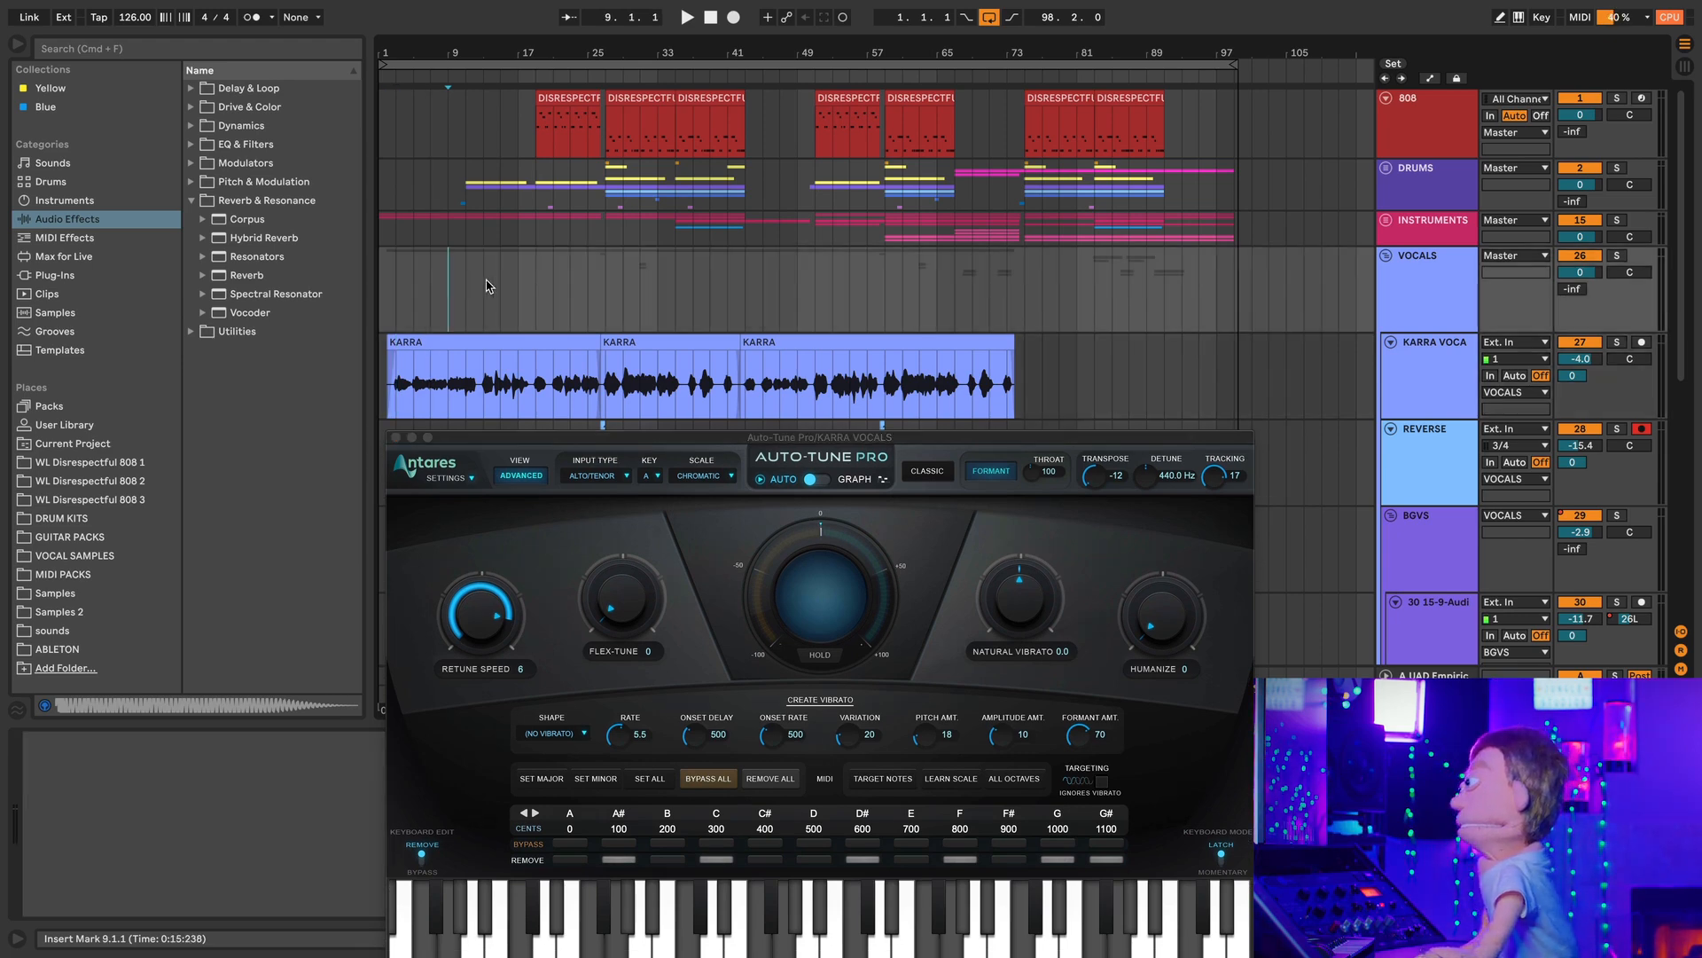
pyautogui.click(448, 288)
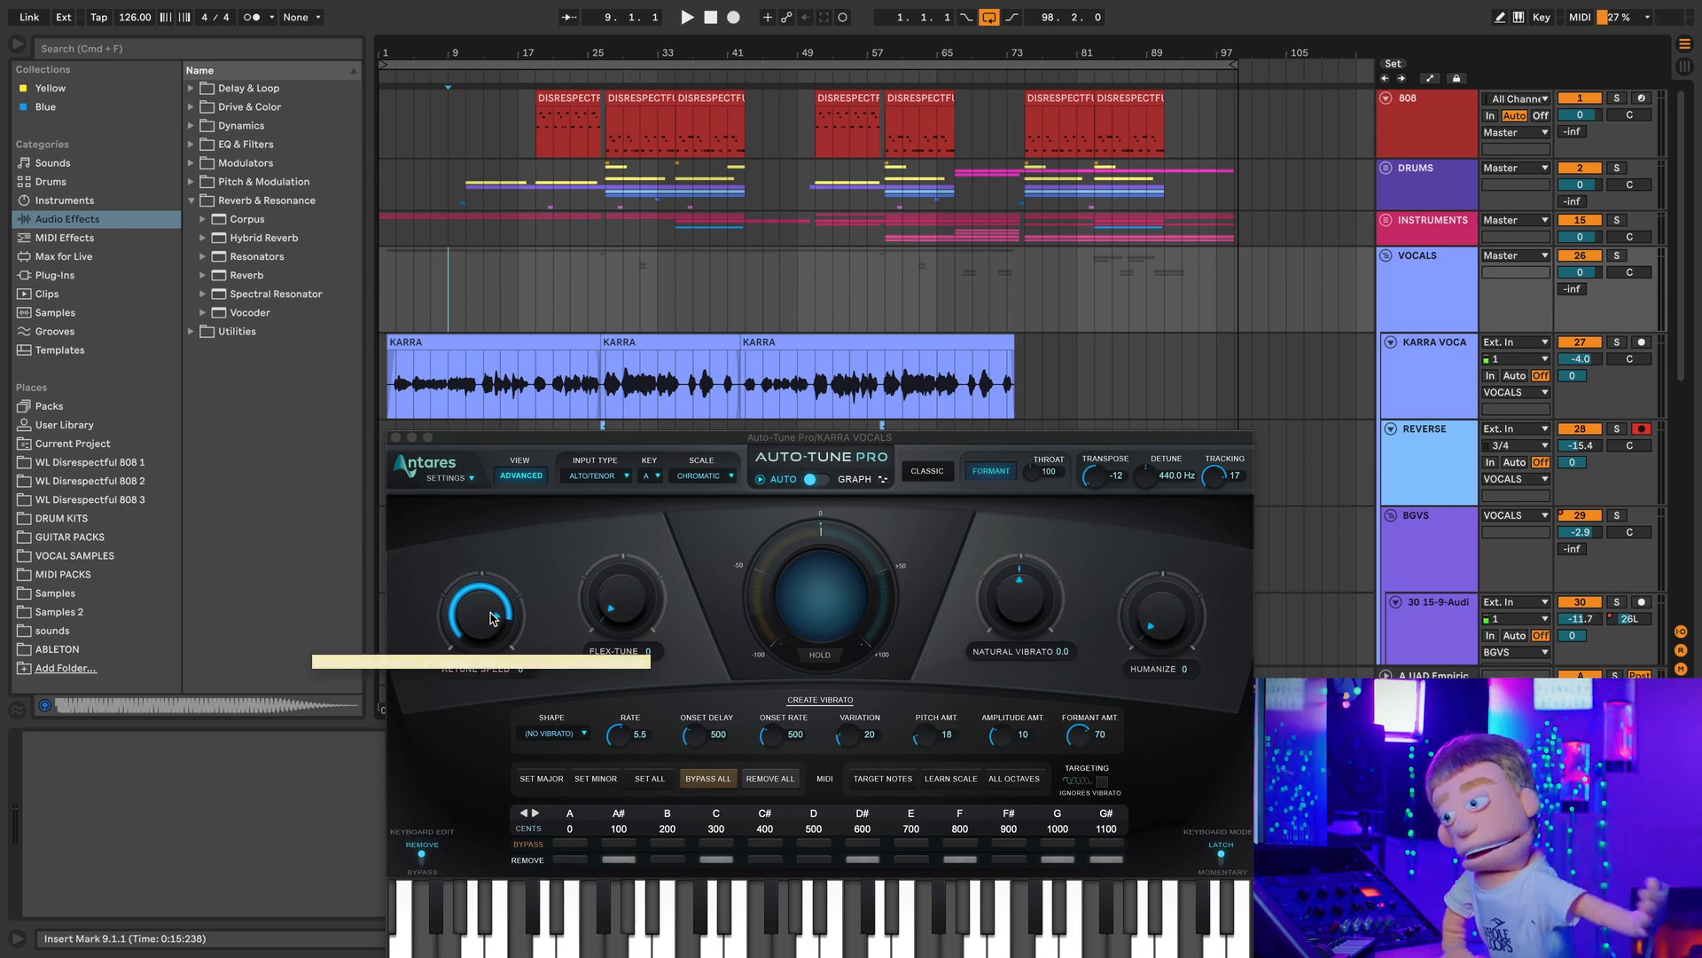
pyautogui.moveTo(493, 618); pyautogui.dragTo(504, 607)
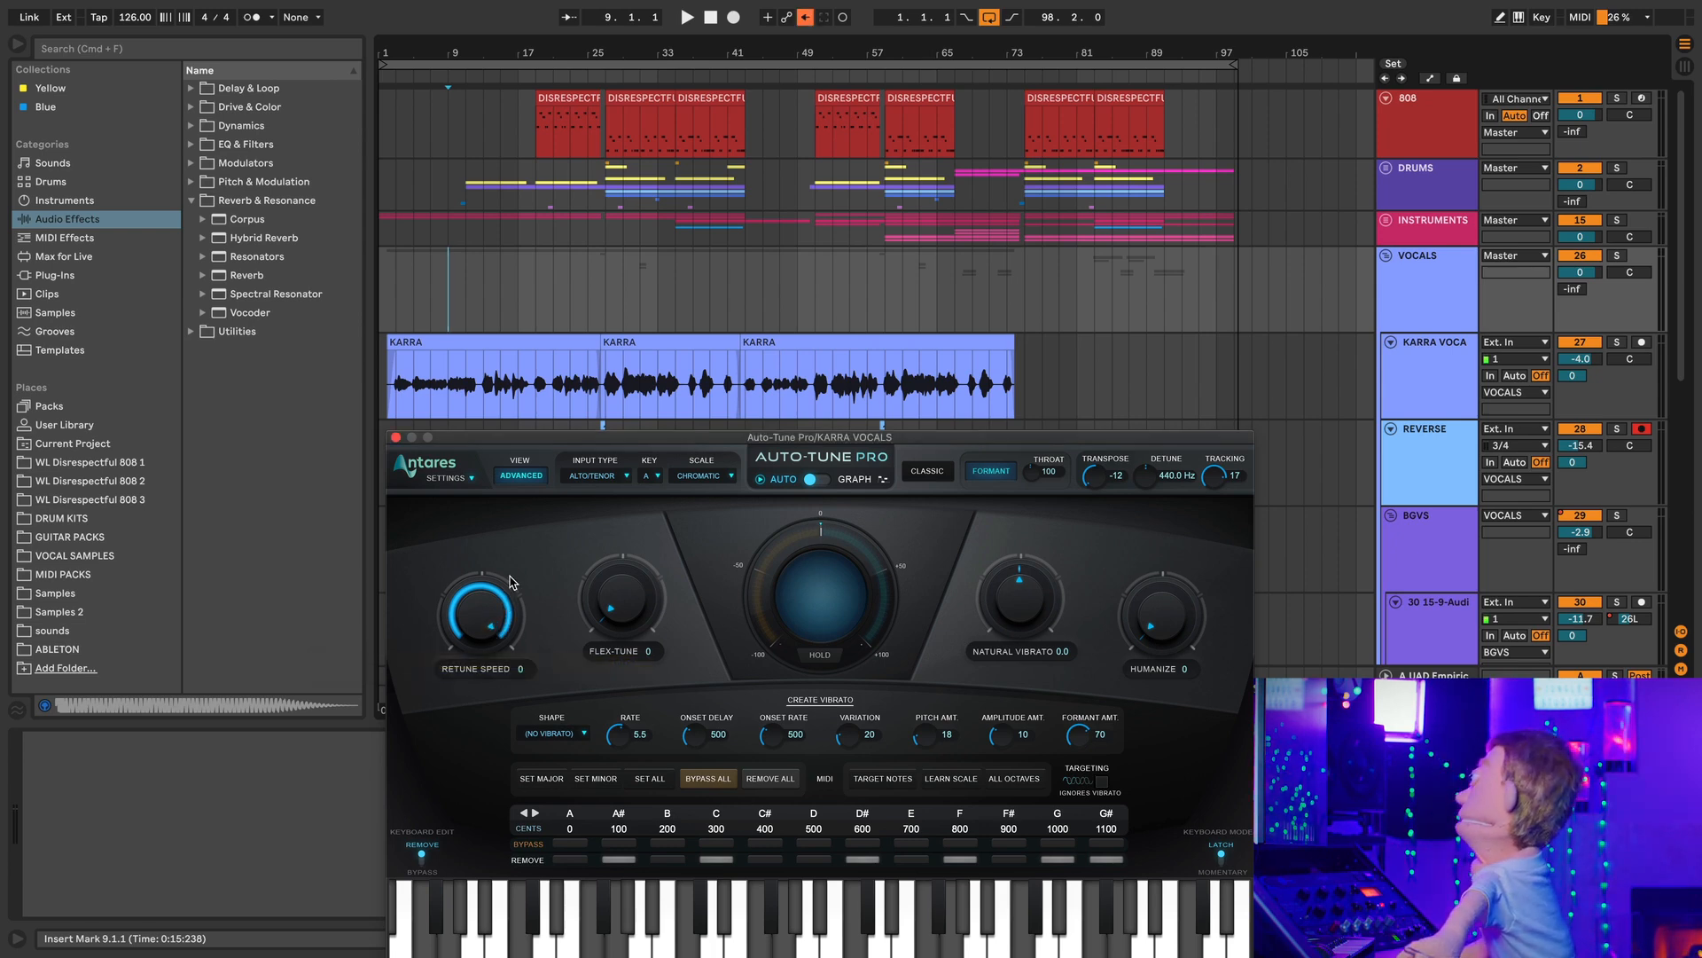
pyautogui.press('space')
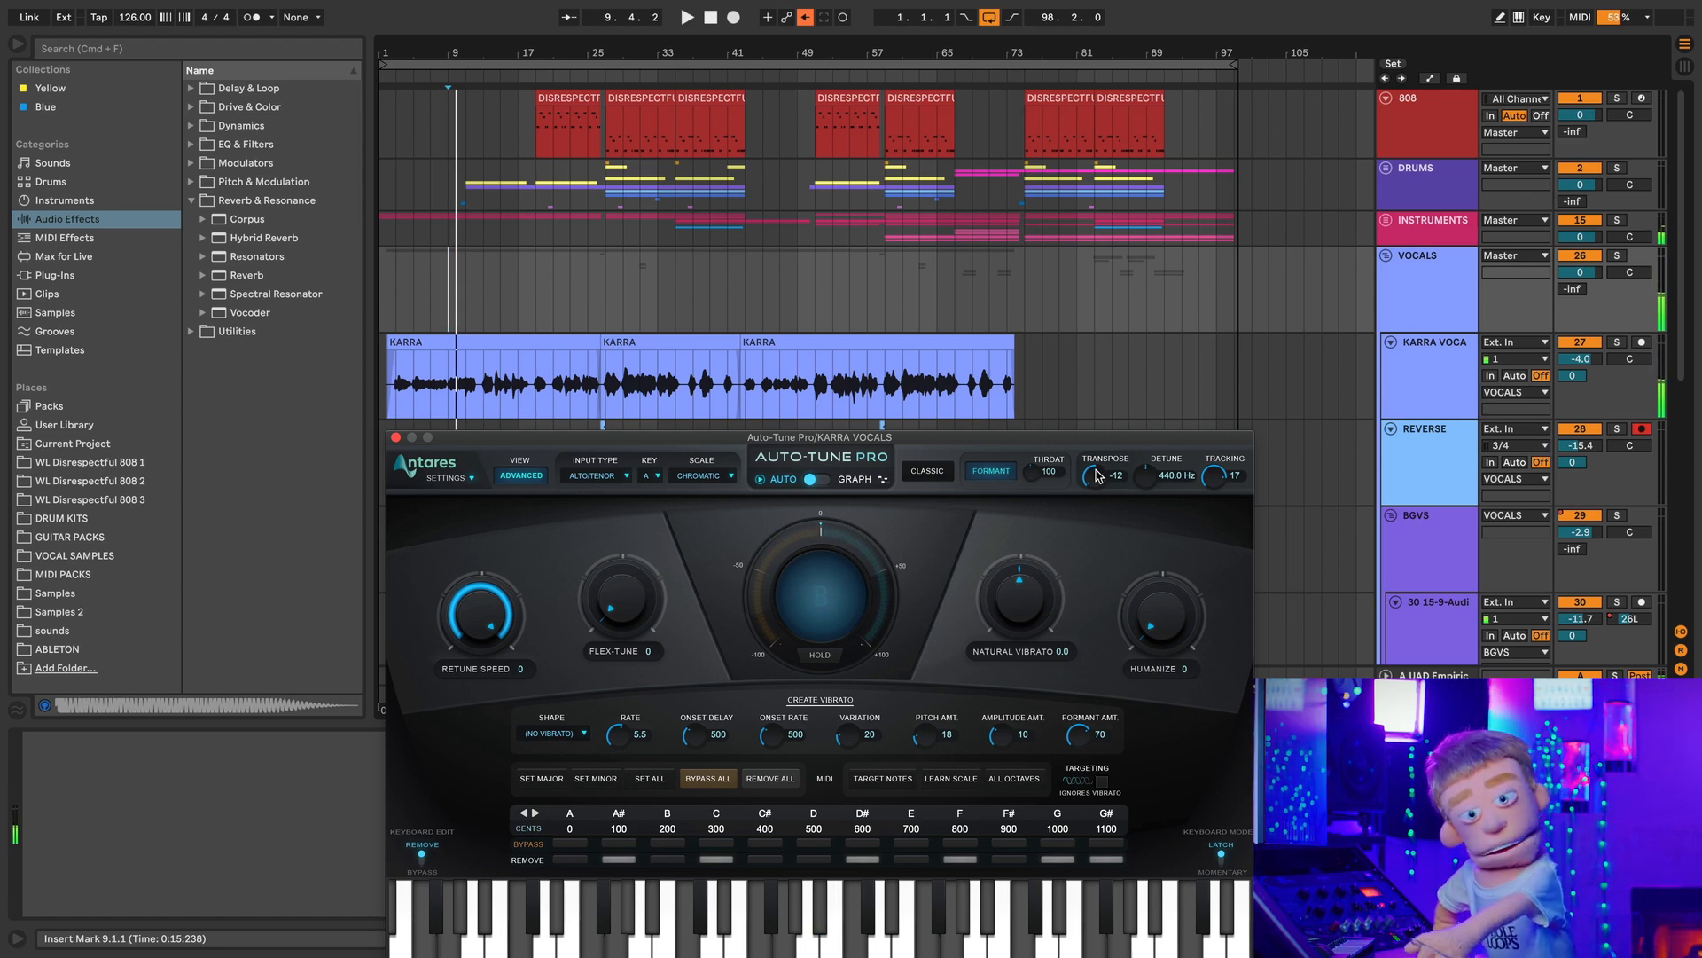
pyautogui.click(923, 475)
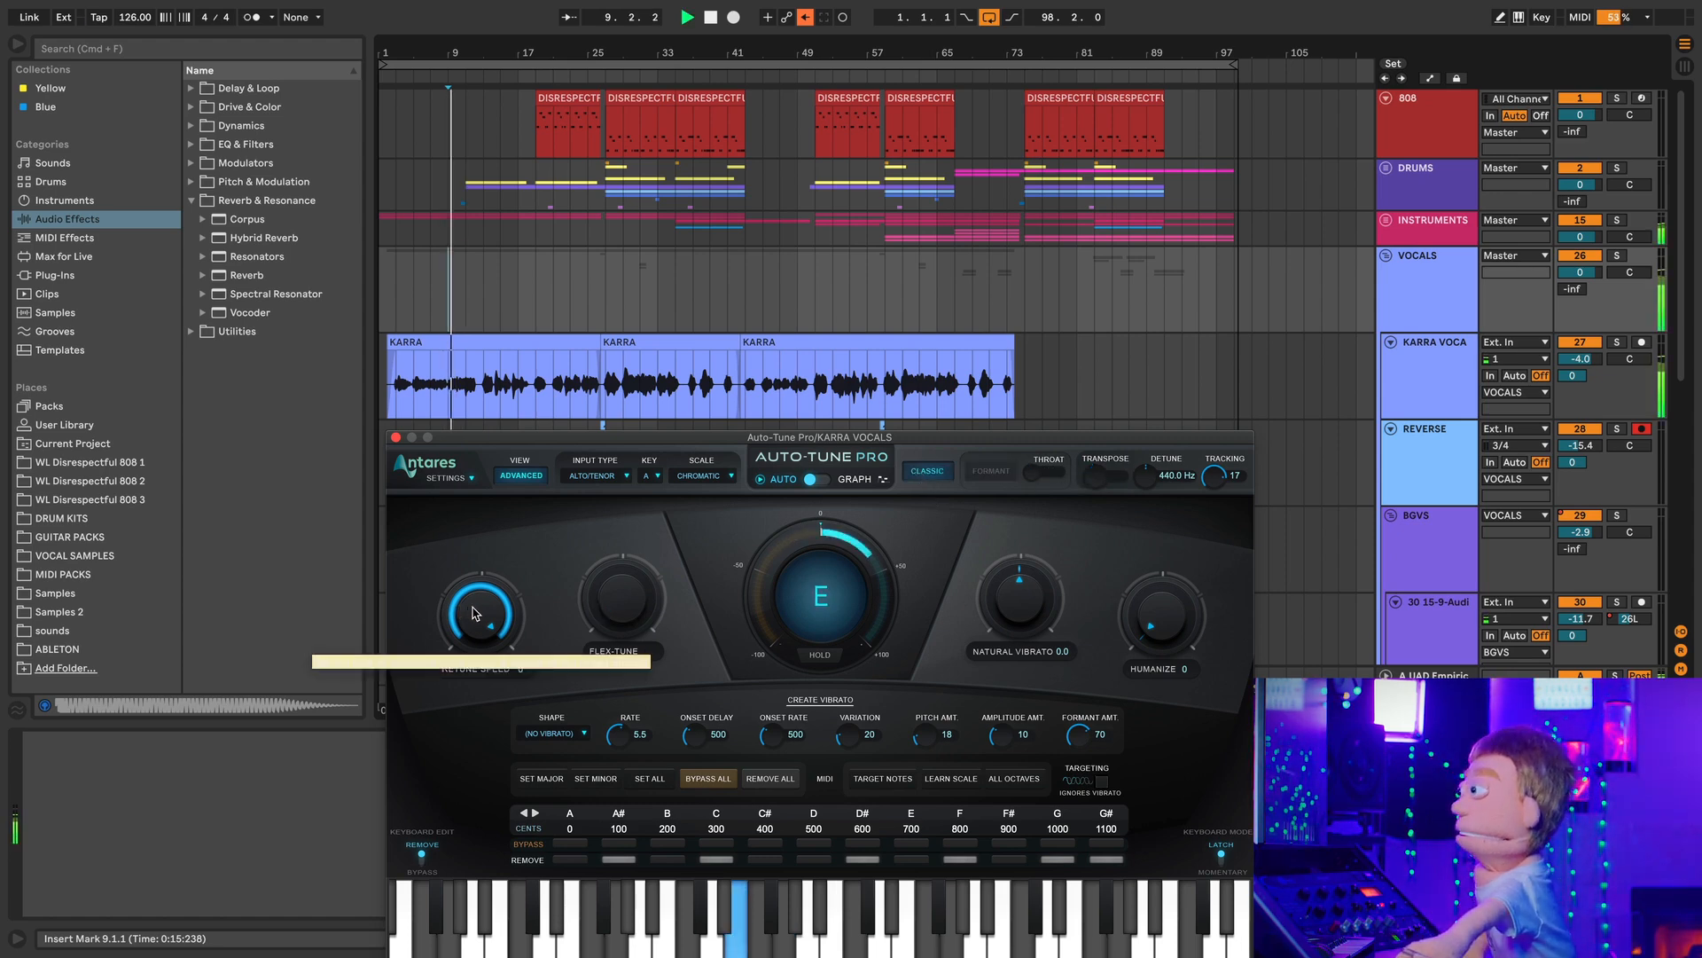
# Step: Slow Retune Speed down while the vocal plays, then stop playback and set Retune Speed to 6
pyautogui.moveTo(486, 603); pyautogui.dragTo(486, 683)
pyautogui.press('space')
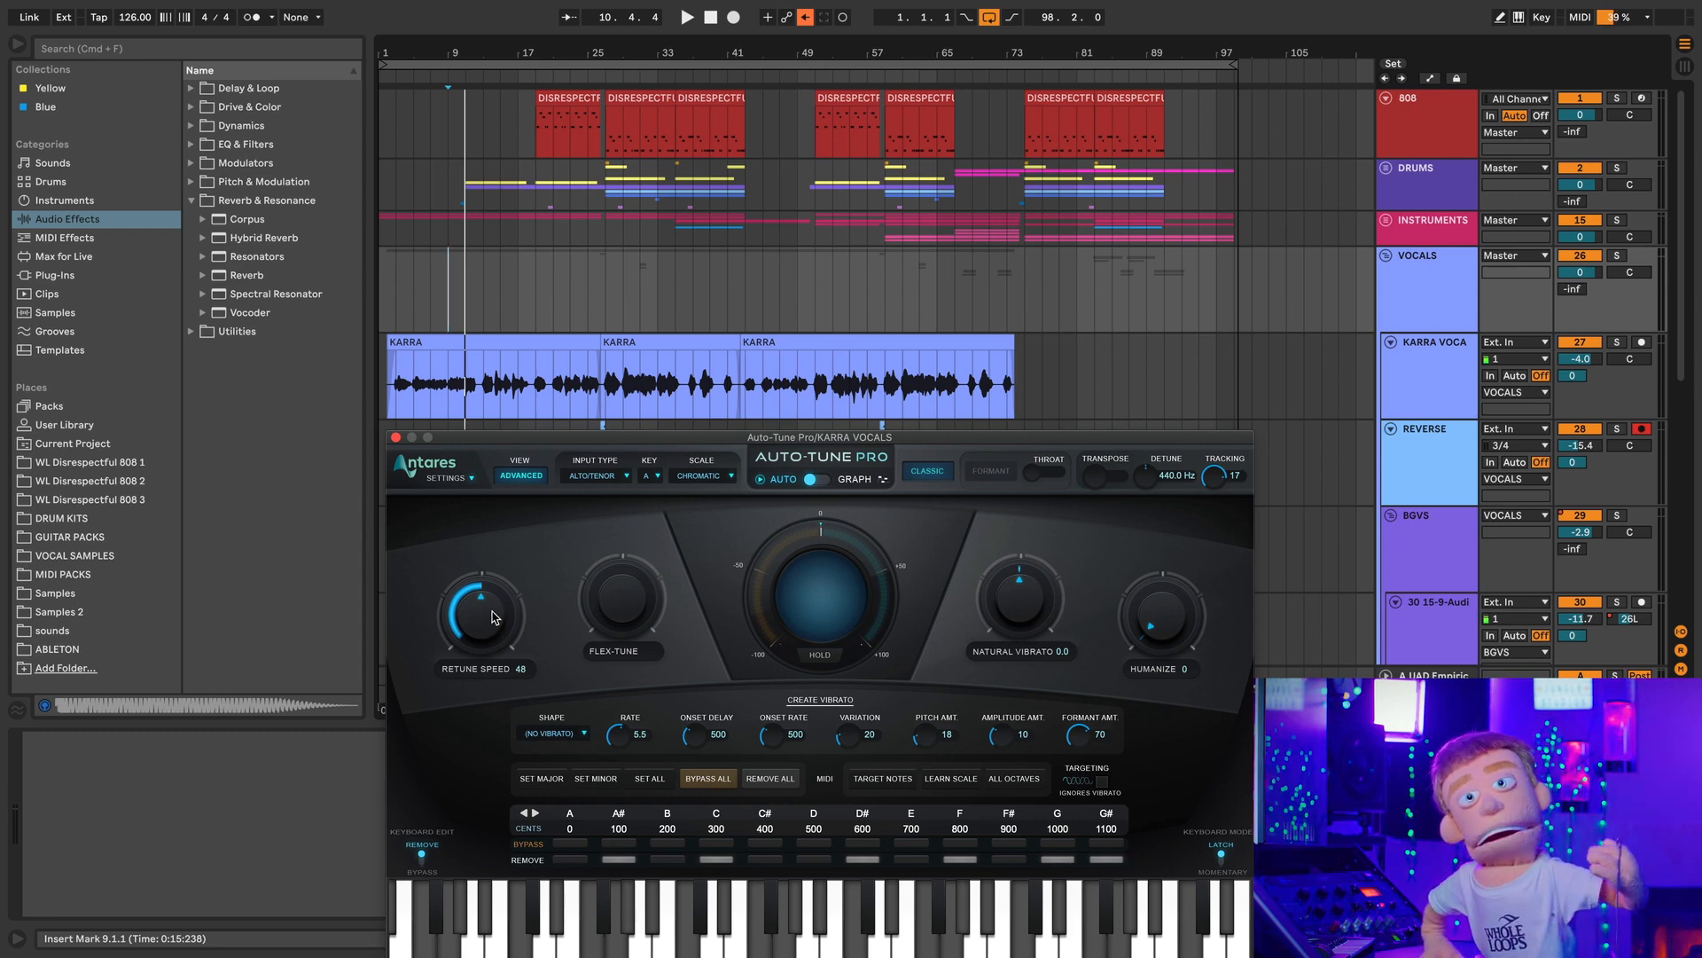
pyautogui.moveTo(512, 585)
pyautogui.mouseDown()
pyautogui.moveTo(523, 576)
pyautogui.moveTo(493, 614)
pyautogui.mouseUp()
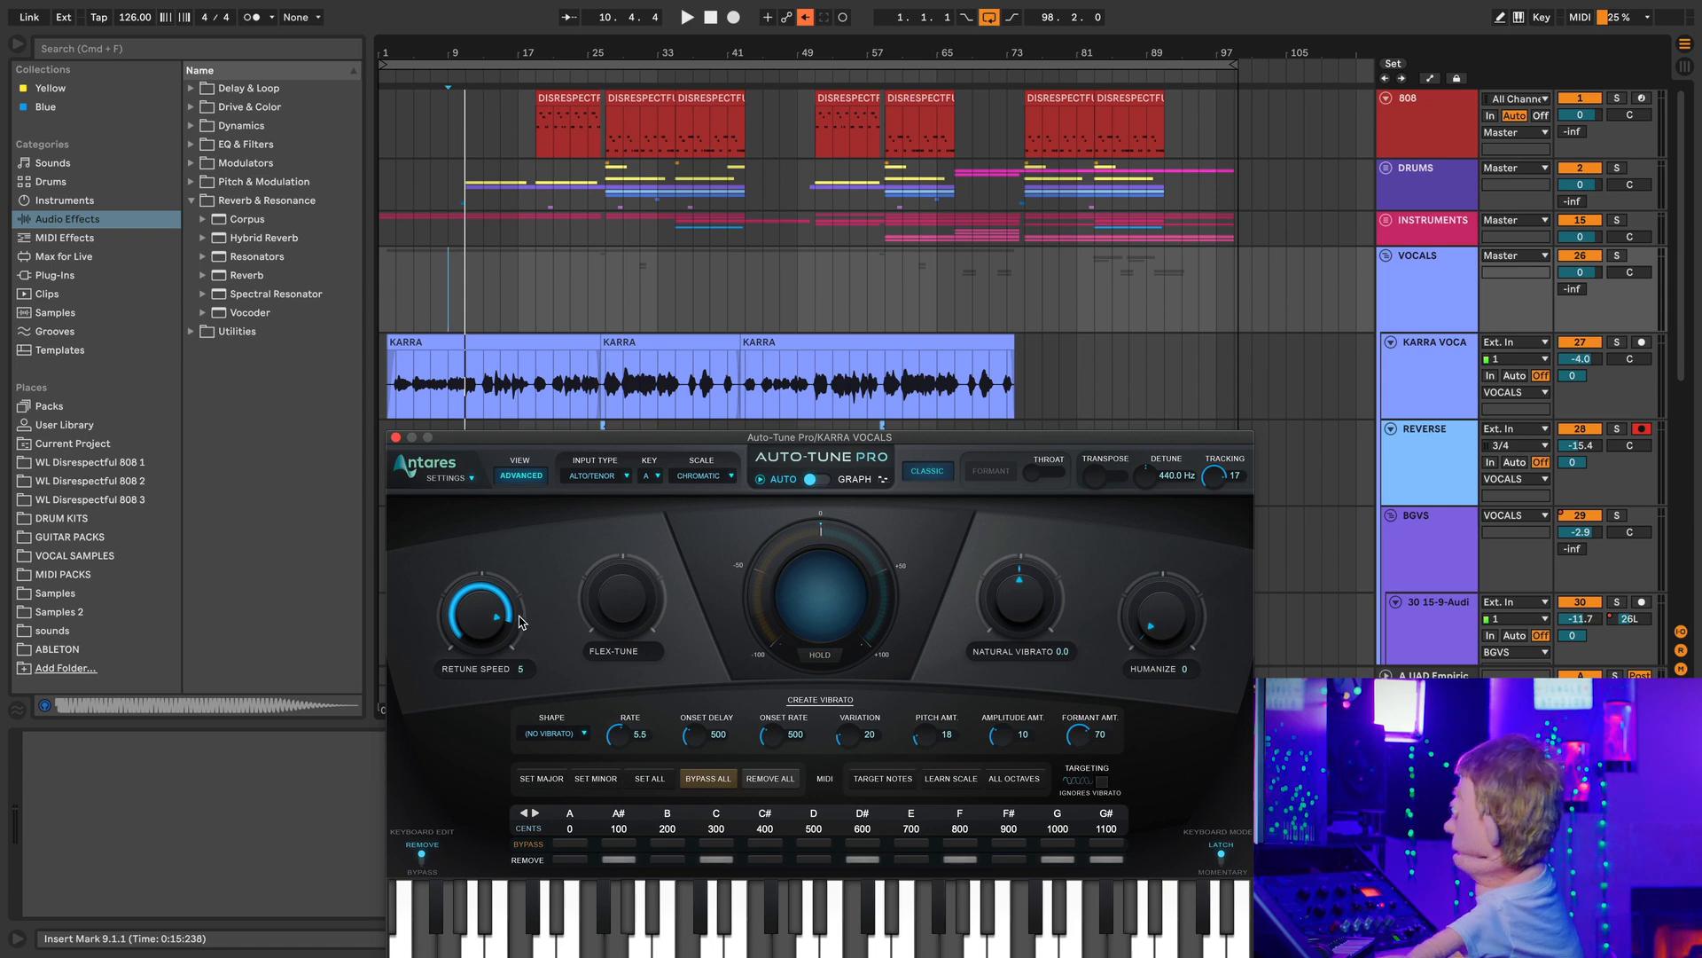
pyautogui.moveTo(483, 616); pyautogui.dragTo(484, 622)
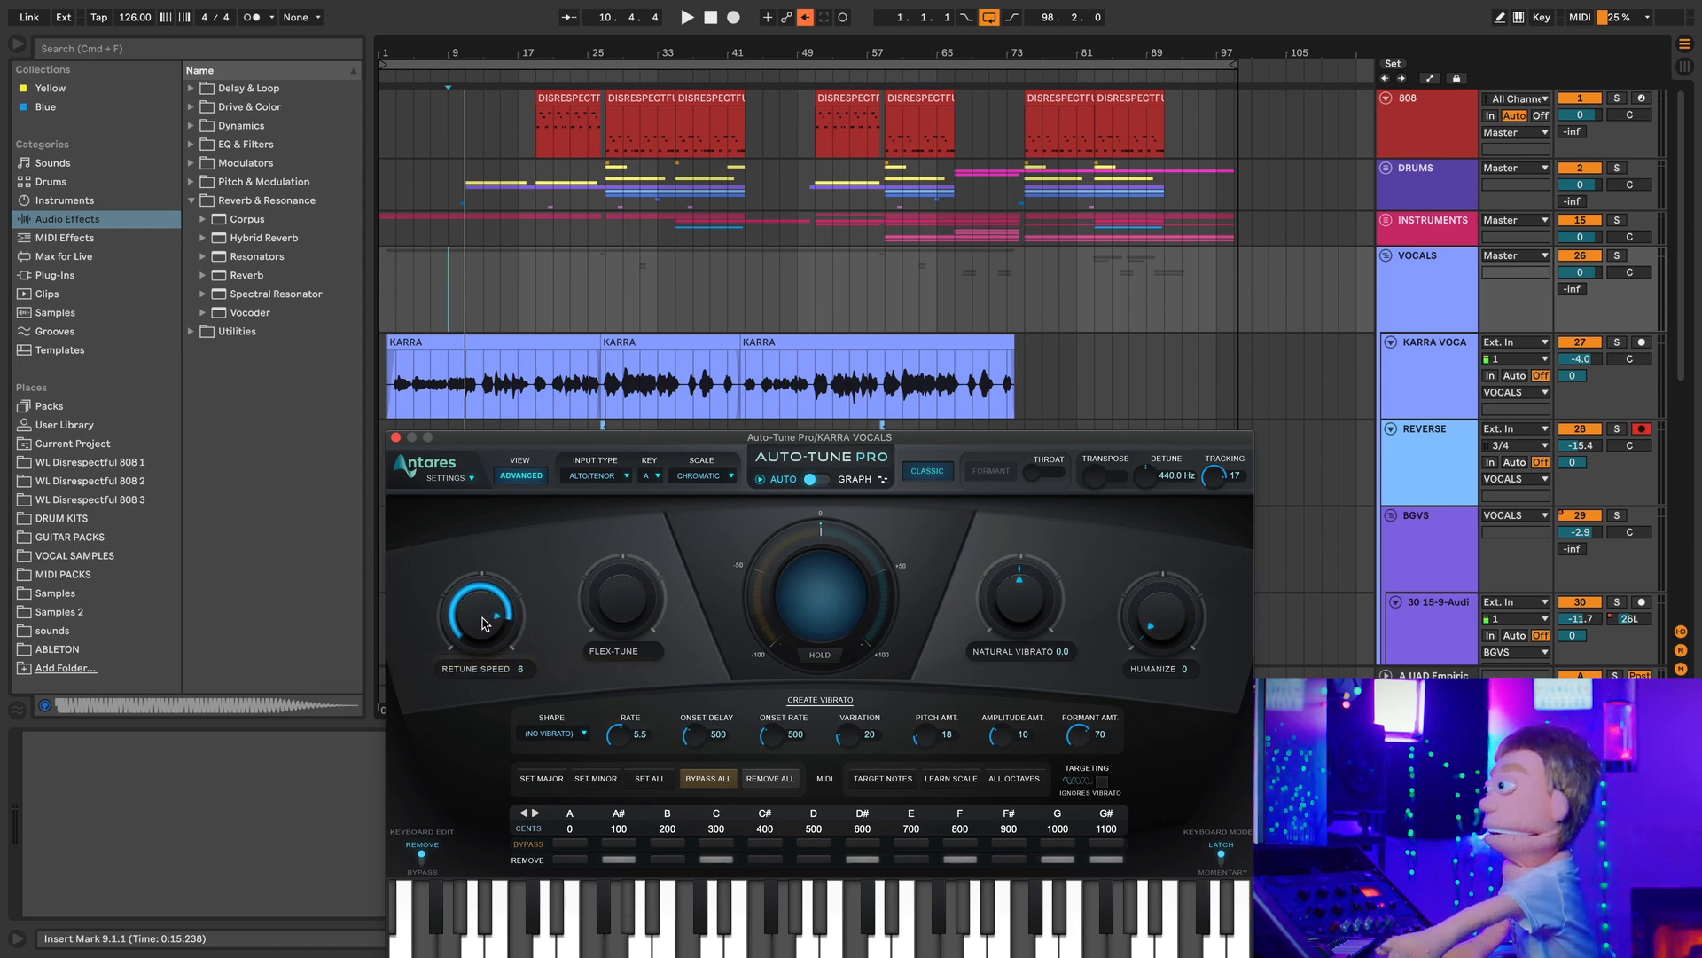
pyautogui.moveTo(483, 622); pyautogui.dragTo(484, 623)
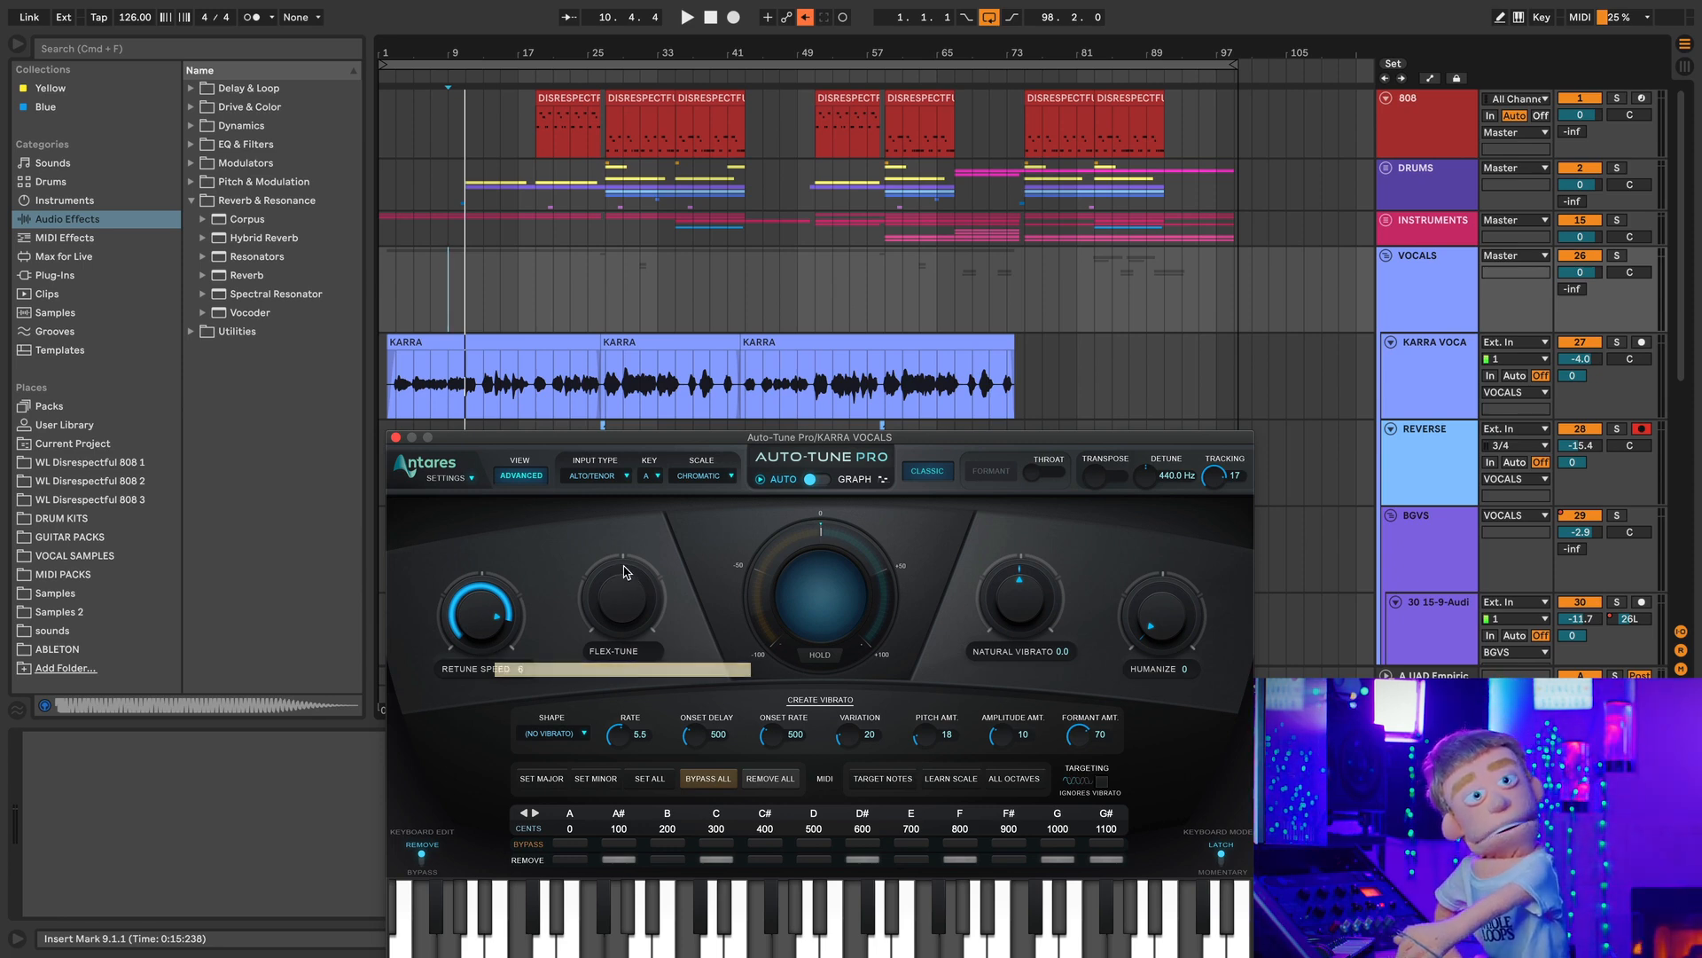
# Step: Turn off Classic mode and audition the vocal from bar 11 with Flex-Tune at 100, then lower it to 0
pyautogui.click(468, 377)
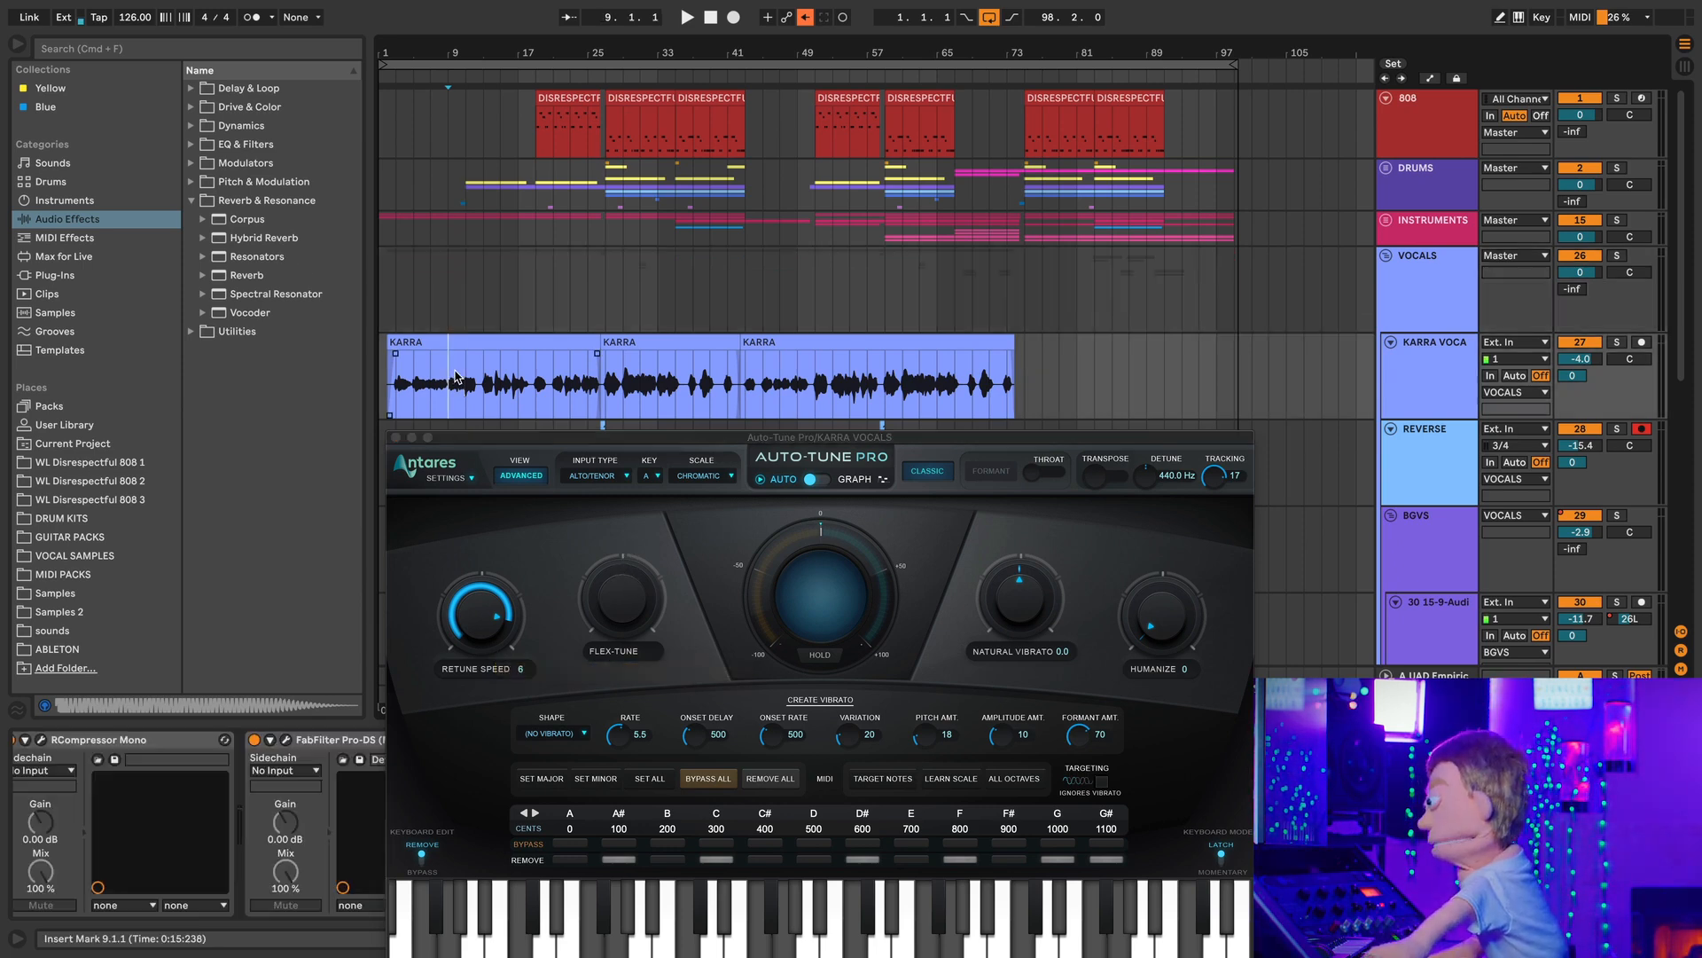
pyautogui.click(559, 448)
pyautogui.press('space')
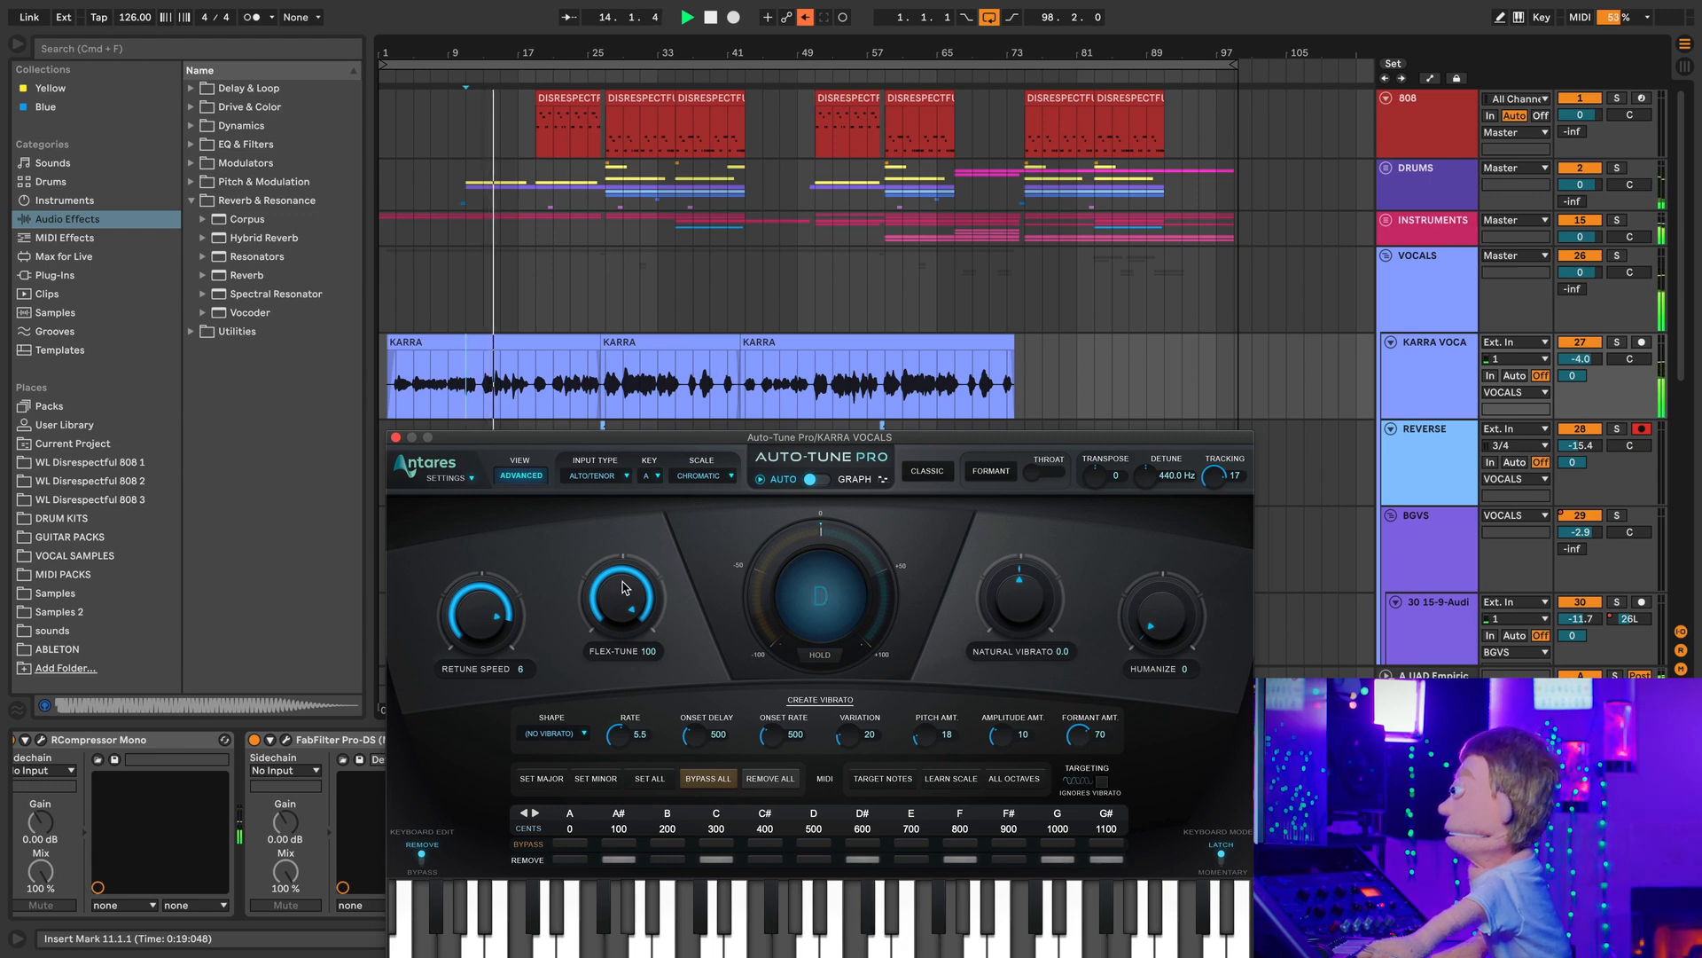
pyautogui.moveTo(625, 587); pyautogui.dragTo(630, 720)
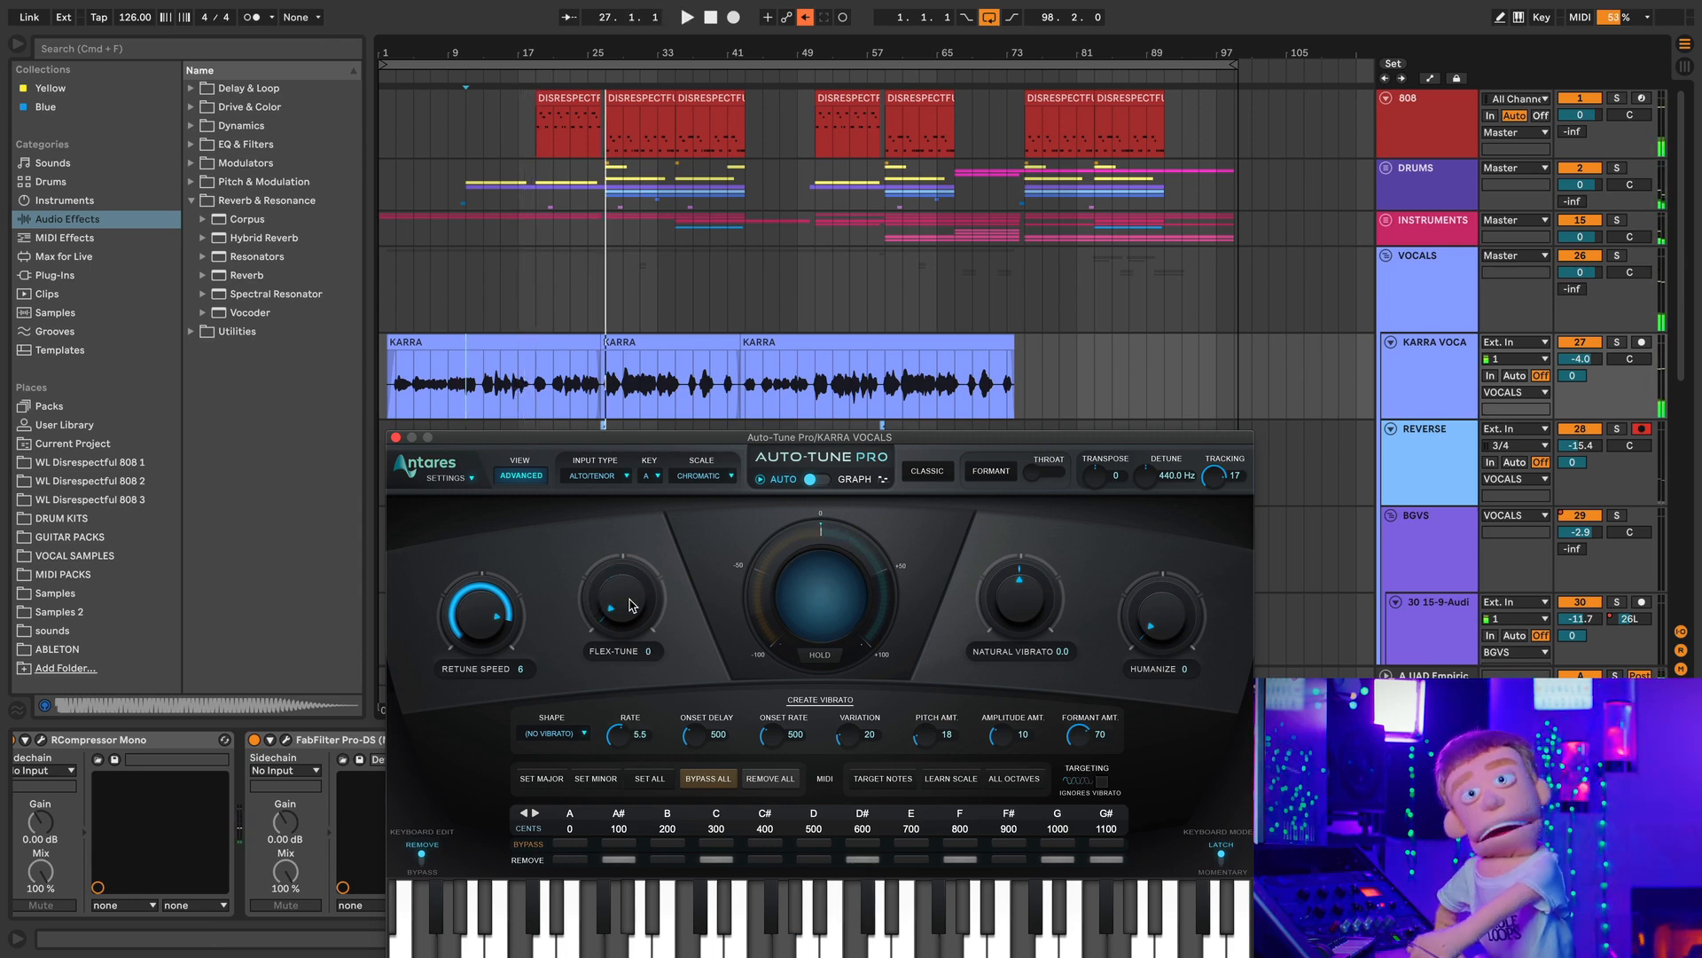
# Step: Try Flex-Tune at 12 and 19, return it to 0, and try out the Natural Vibrato control
pyautogui.moveTo(632, 605); pyautogui.dragTo(645, 601)
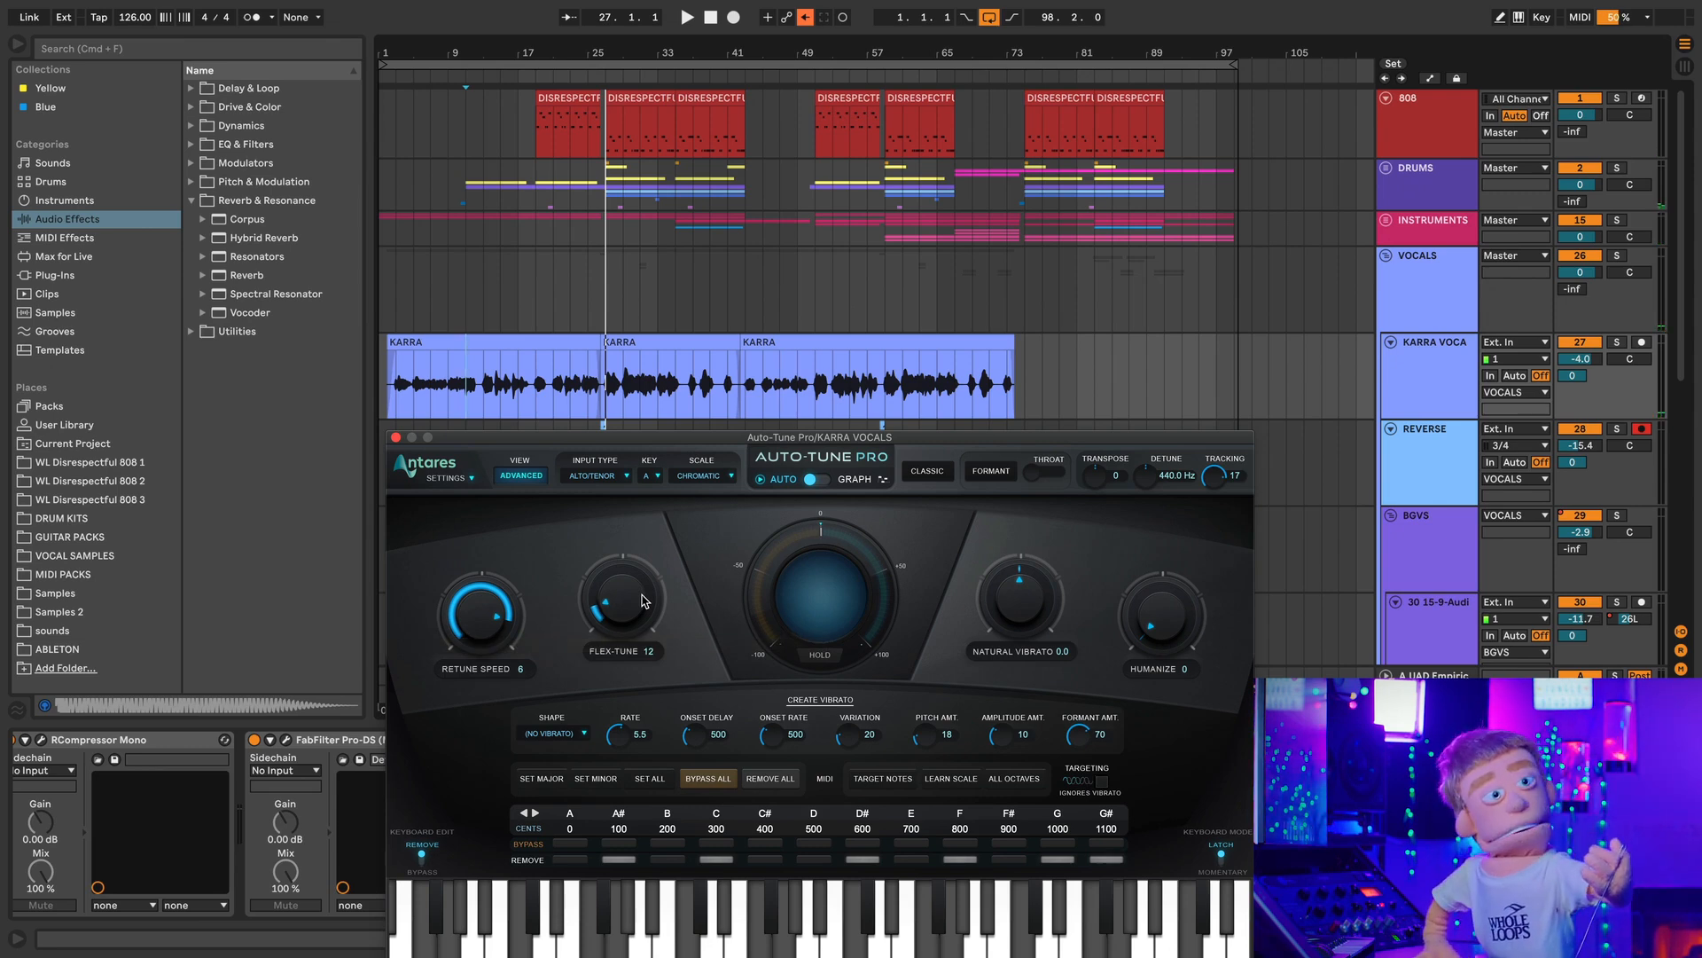
pyautogui.moveTo(644, 601); pyautogui.dragTo(684, 555)
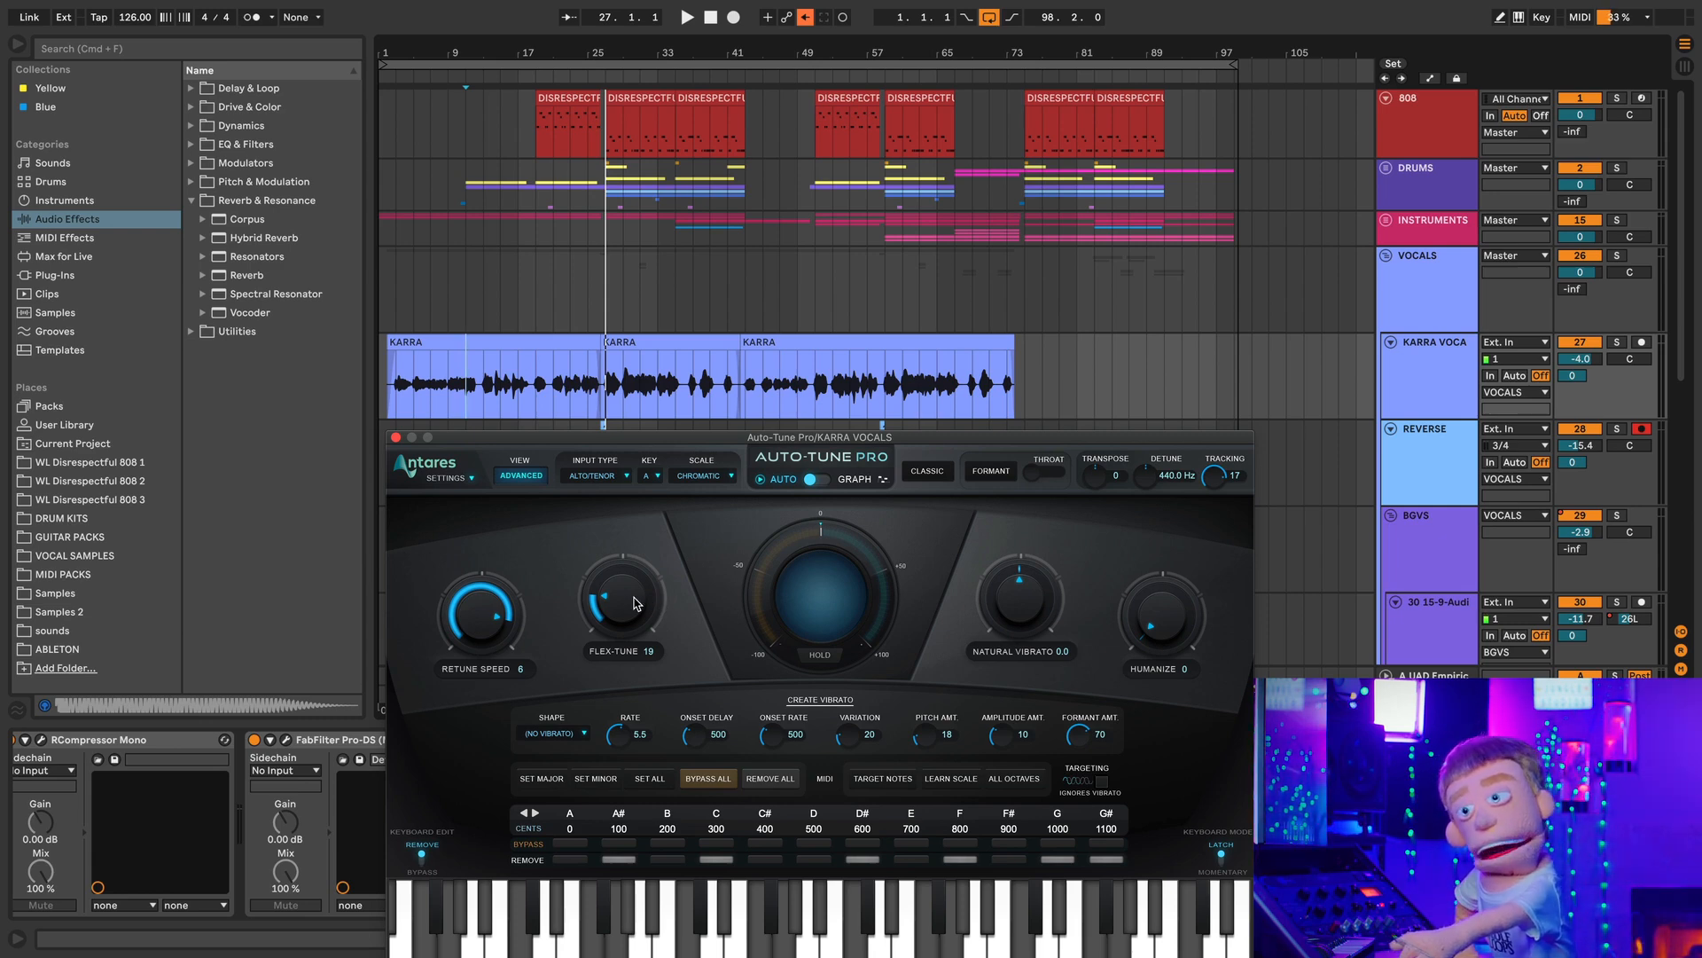
pyautogui.moveTo(635, 604); pyautogui.dragTo(634, 624)
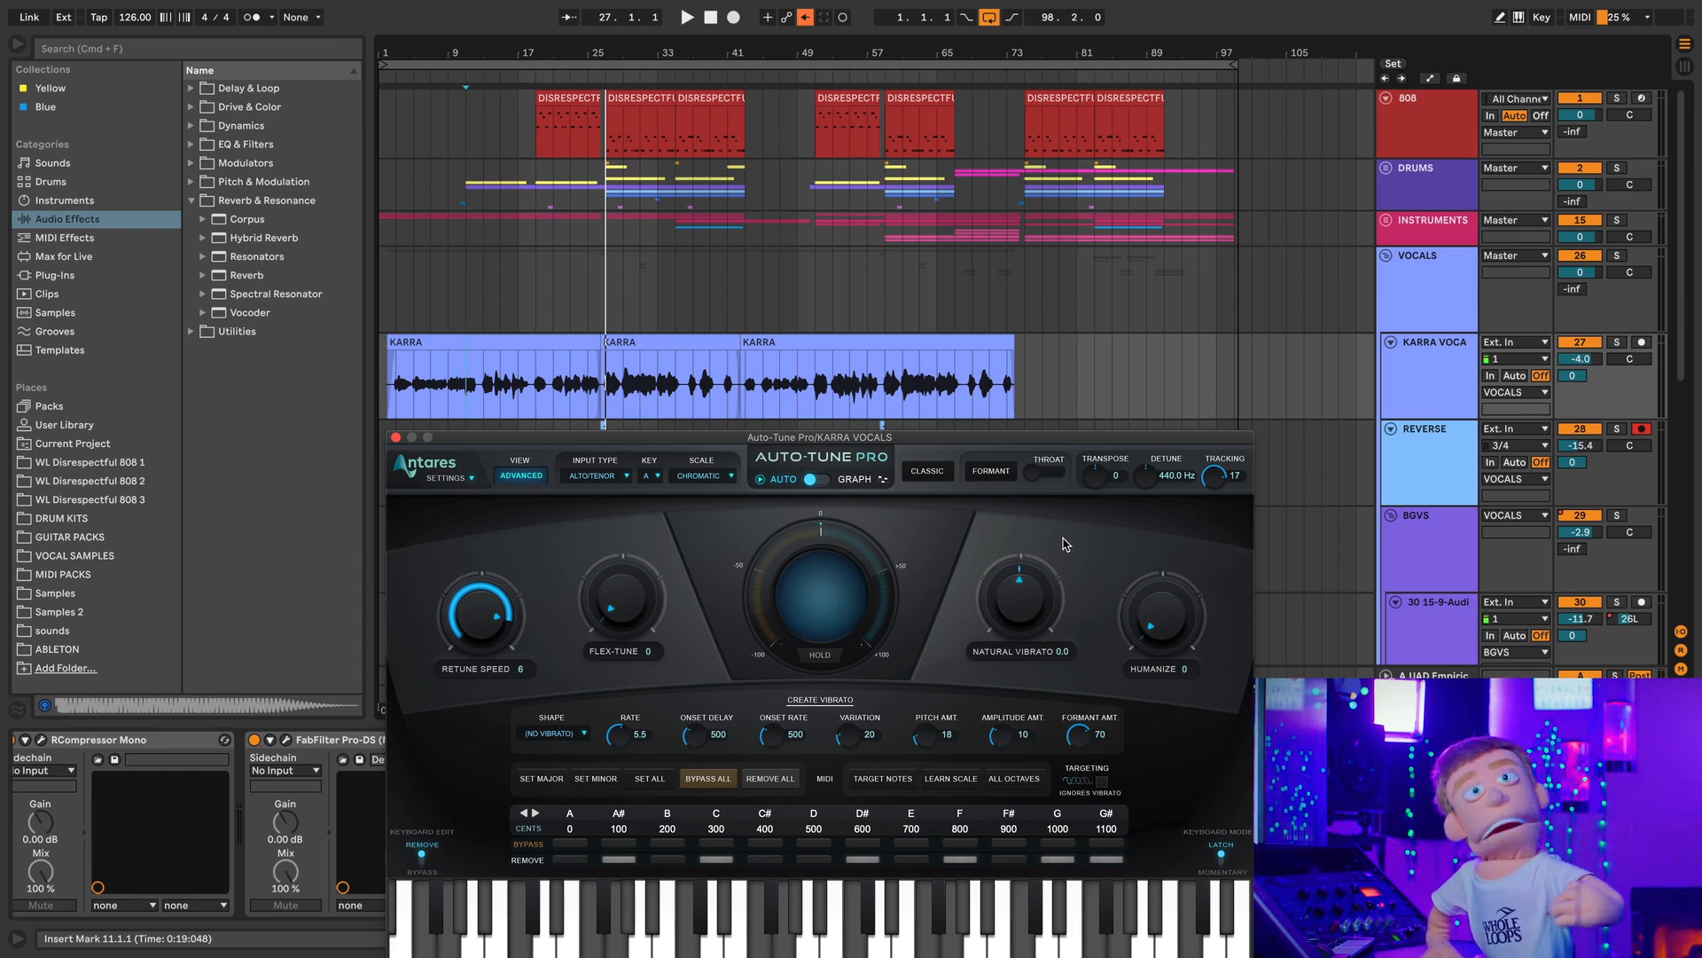
pyautogui.moveTo(1042, 590)
pyautogui.mouseDown()
pyautogui.moveTo(1051, 551)
pyautogui.moveTo(1048, 617)
pyautogui.mouseUp()
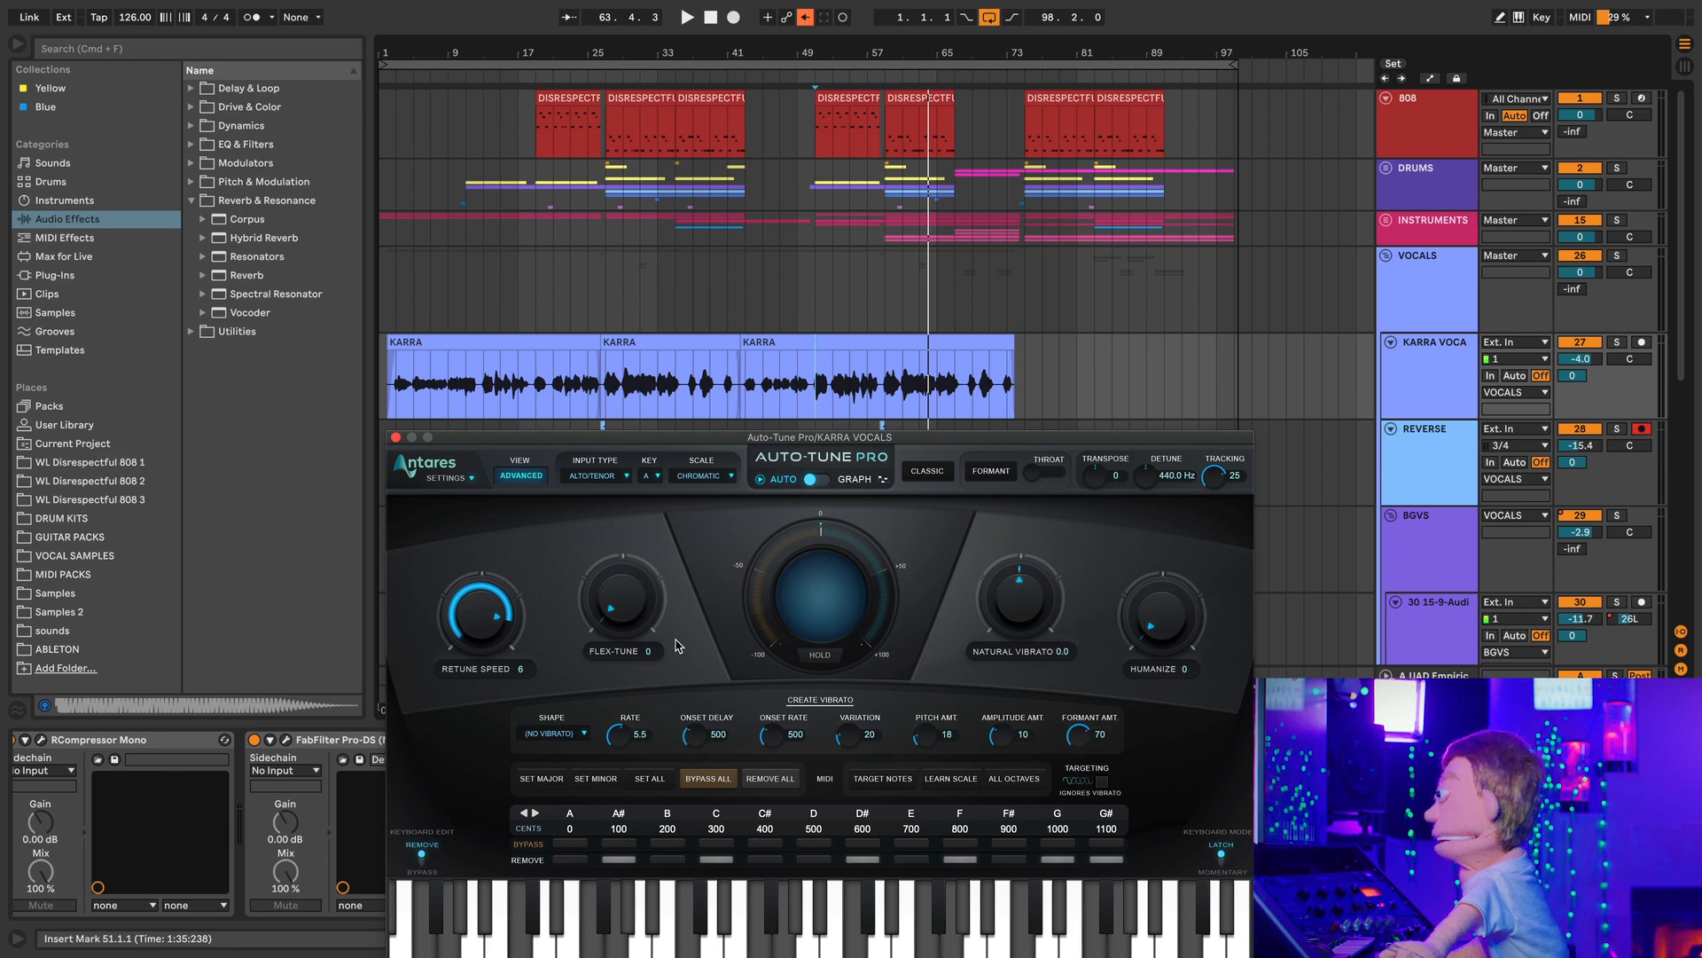
# Step: Select the first clip on the 30 15-9-Audio backing vocal track, solo the track and play it
pyautogui.scroll(-10, 801, 329)
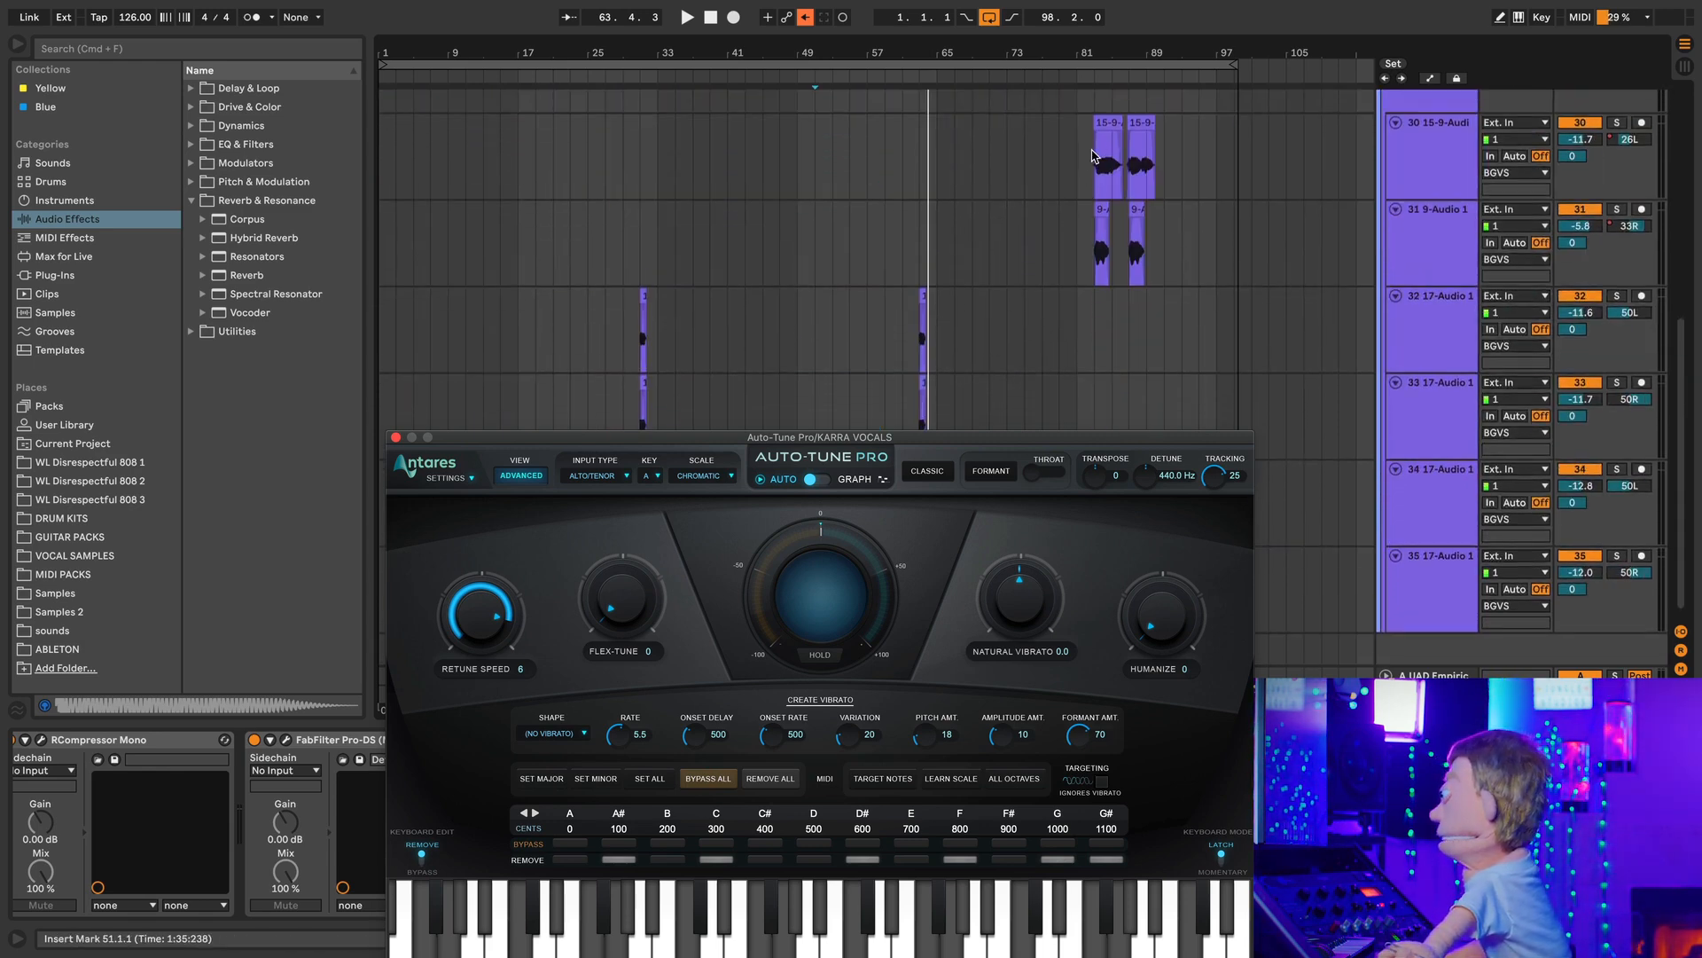
pyautogui.click(1100, 155)
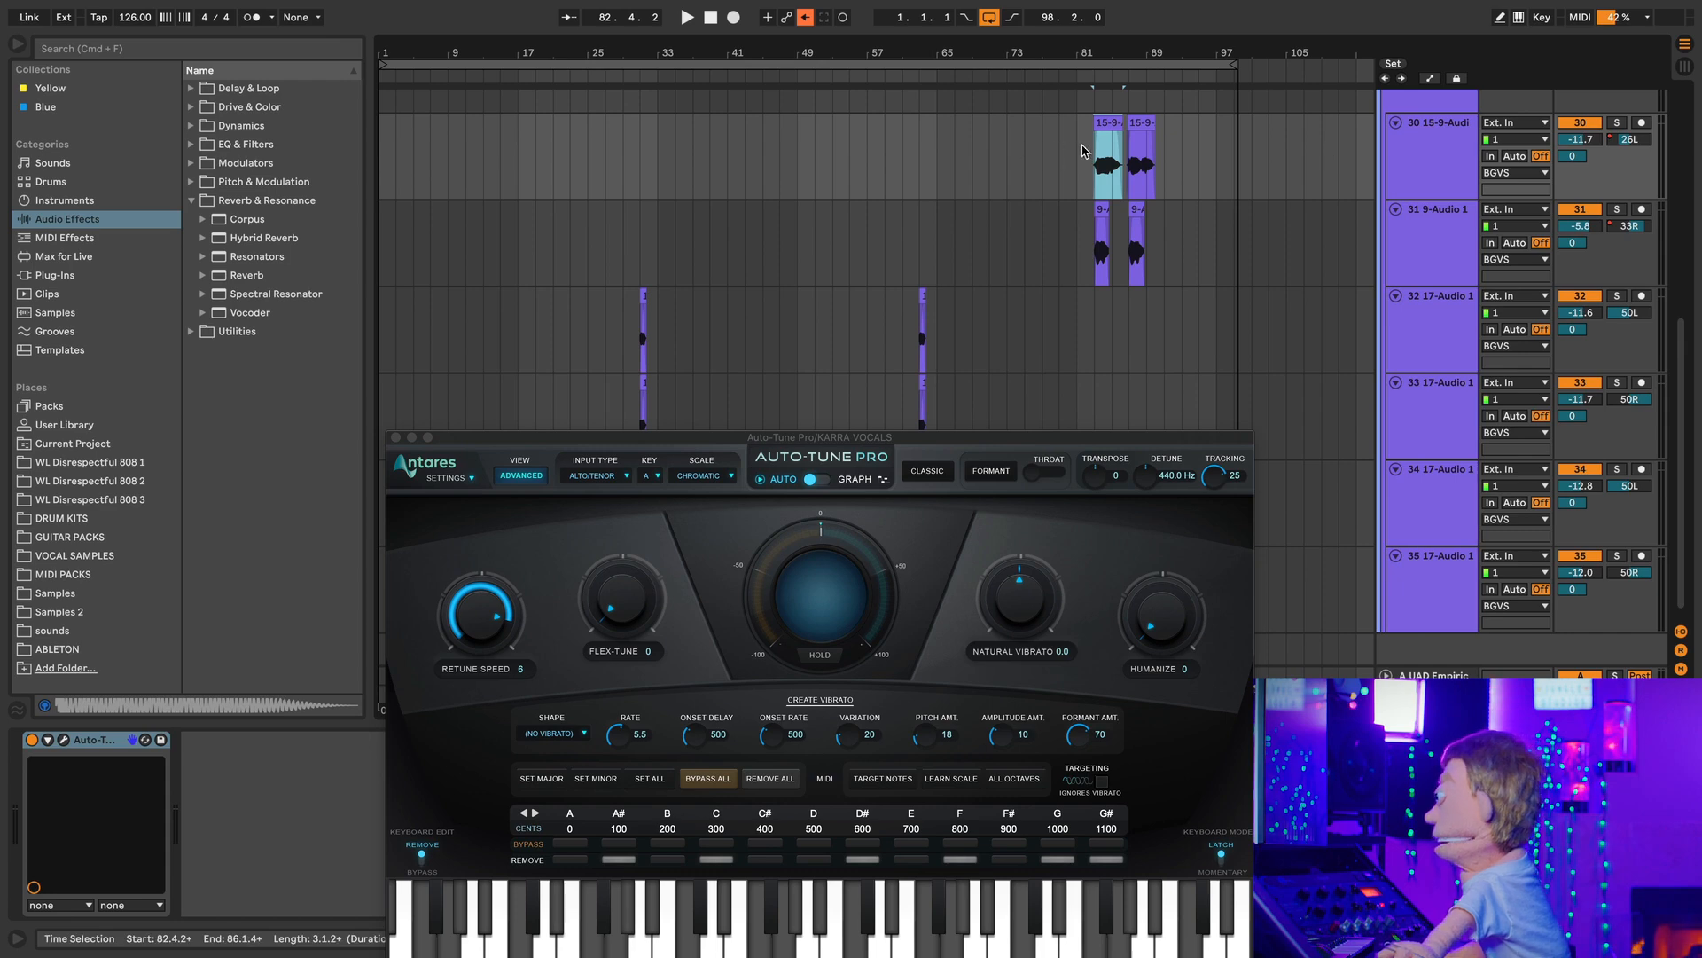
pyautogui.click(1618, 122)
pyautogui.press('space')
pyautogui.scroll(-1, 1458, 155)
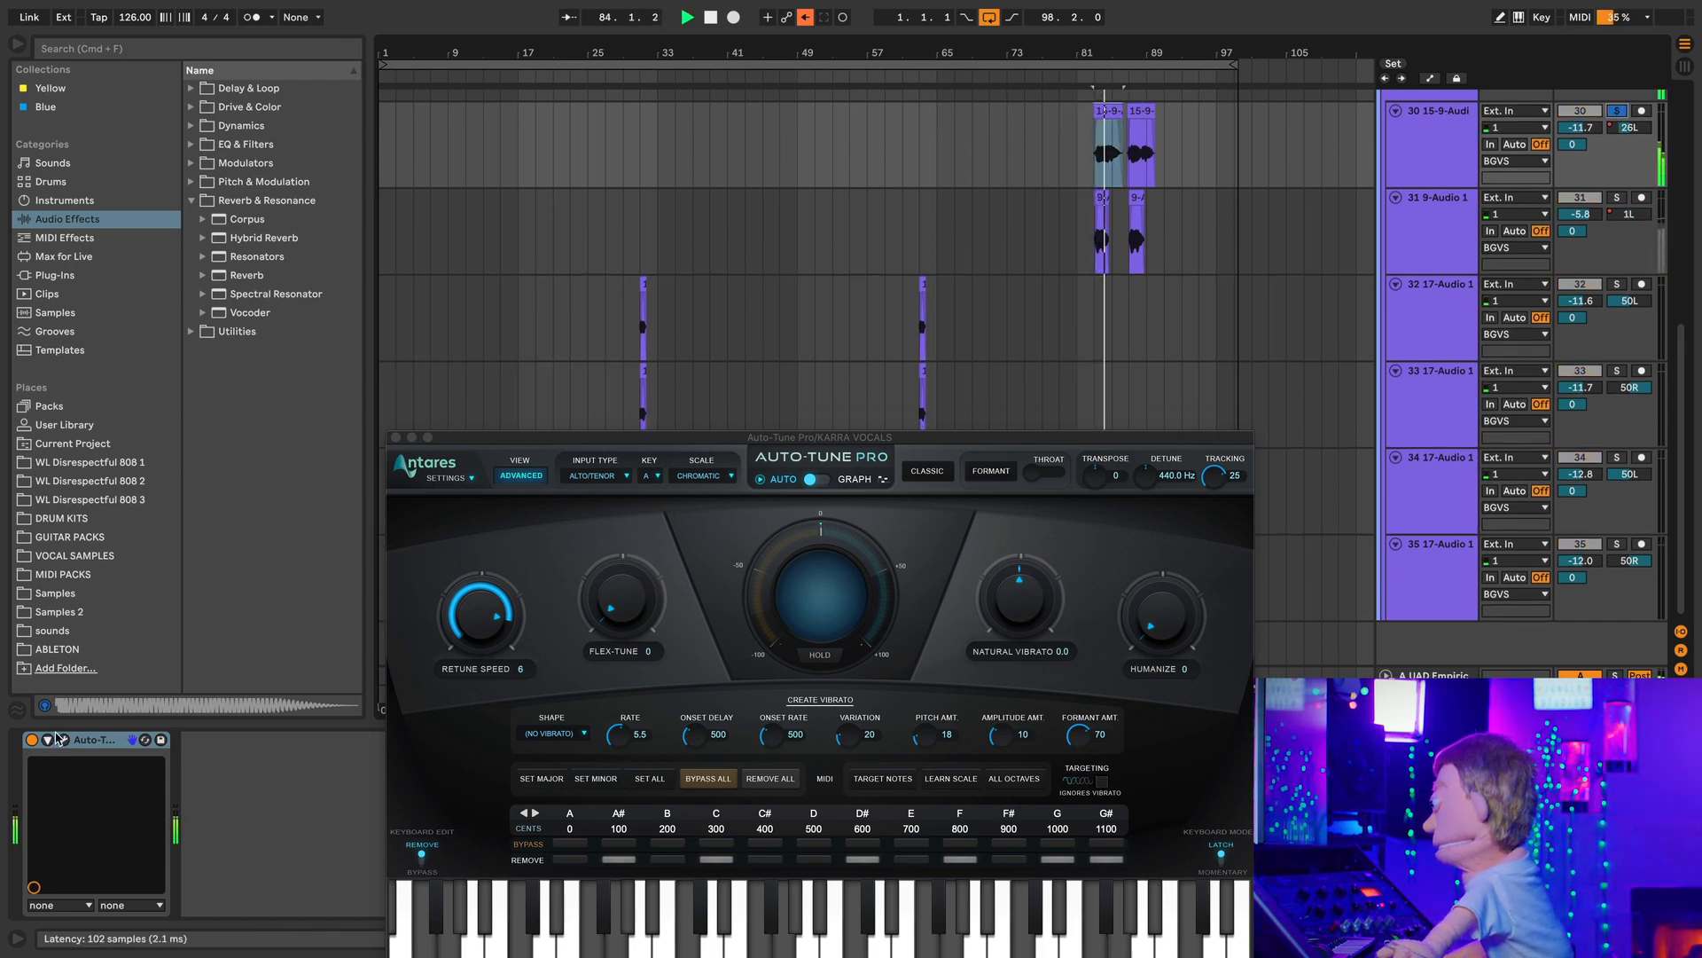
# Step: Open the soloed track's Auto-Tune Pro, move its window up over the arrangement and set the vibrato shape to Sine Wave
pyautogui.click(63, 741)
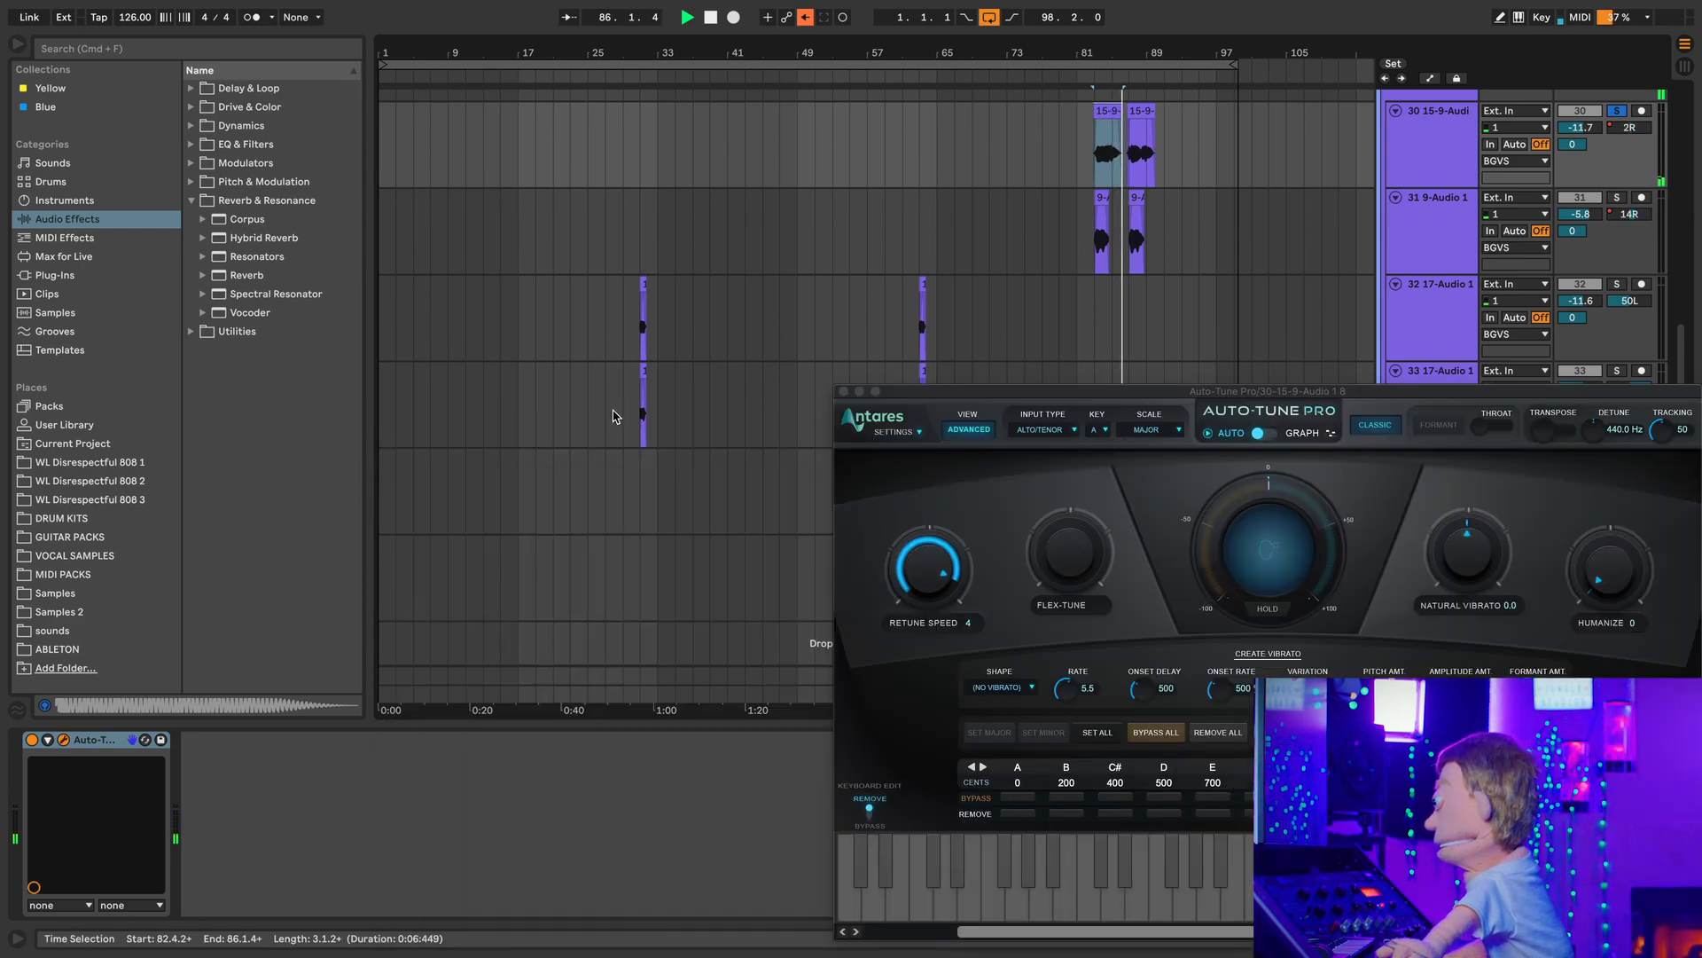
pyautogui.moveTo(917, 396); pyautogui.dragTo(444, 216)
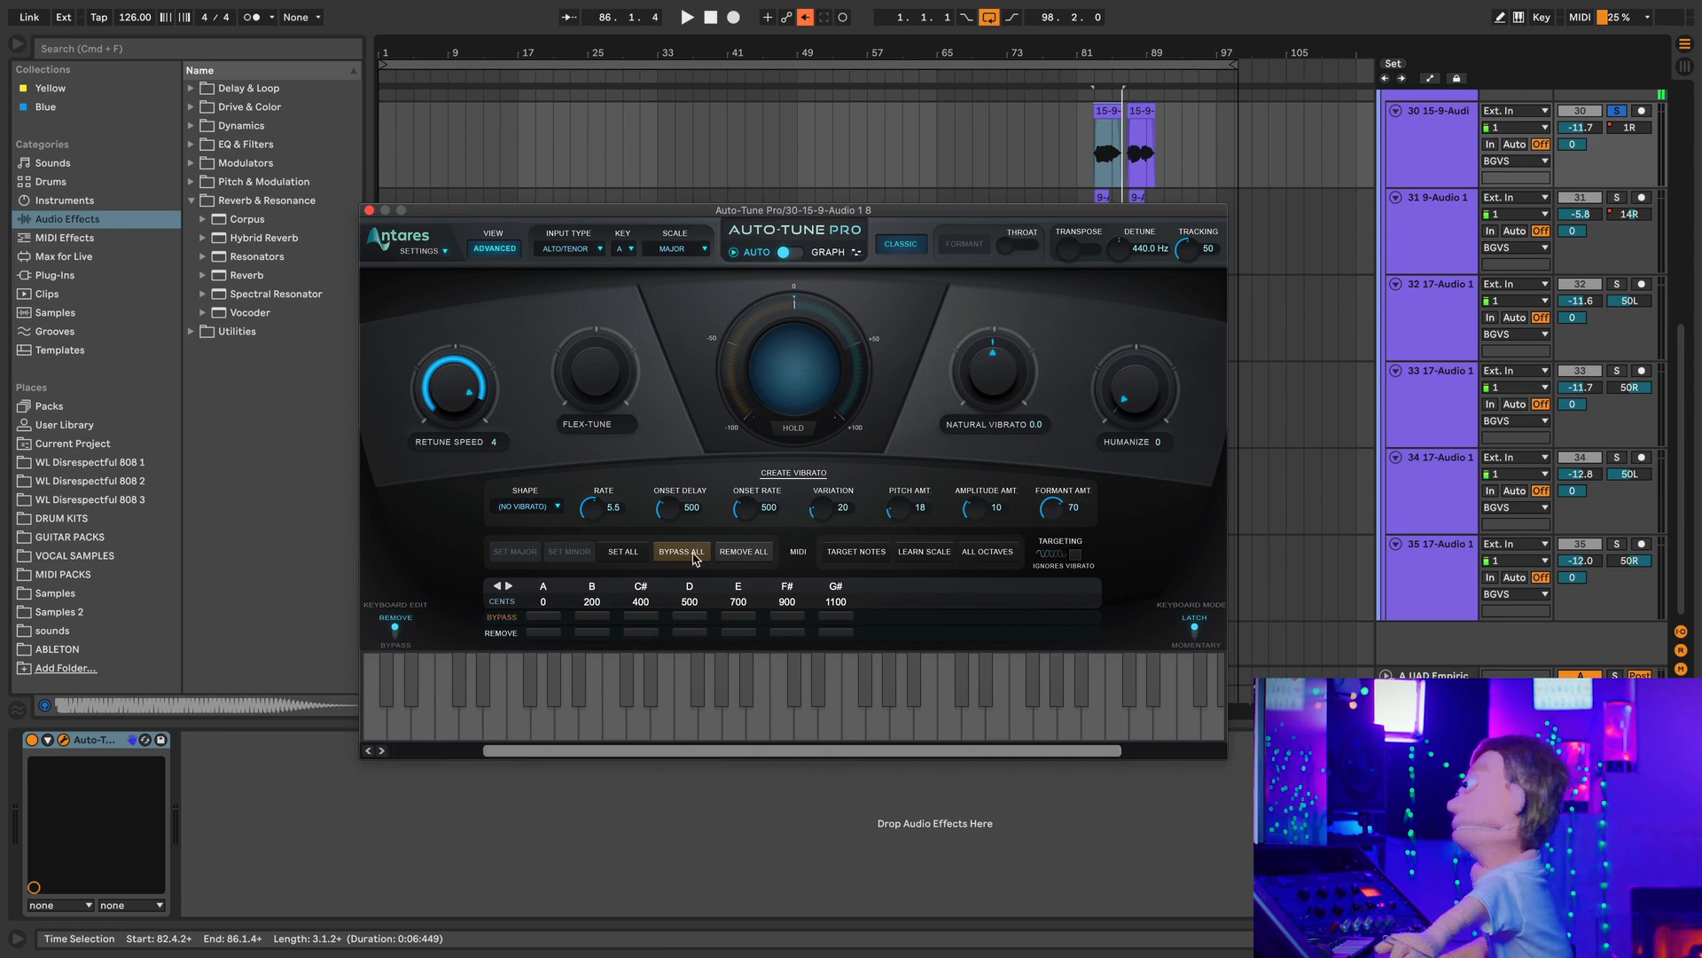
pyautogui.click(536, 508)
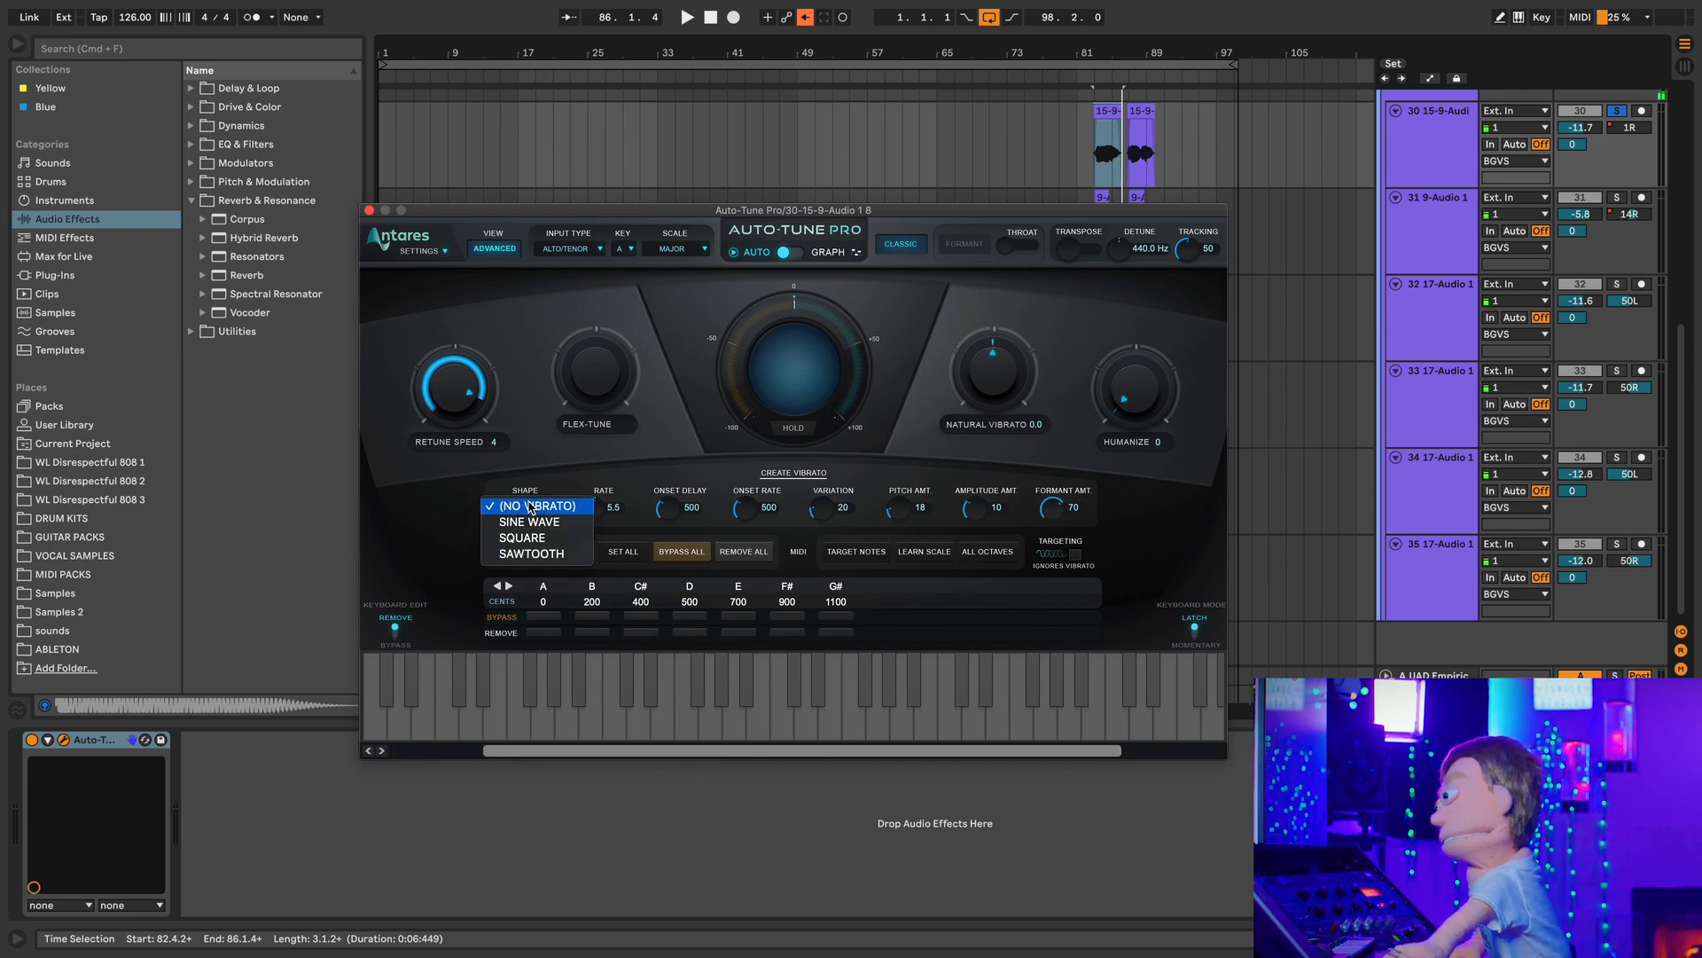
pyautogui.click(567, 522)
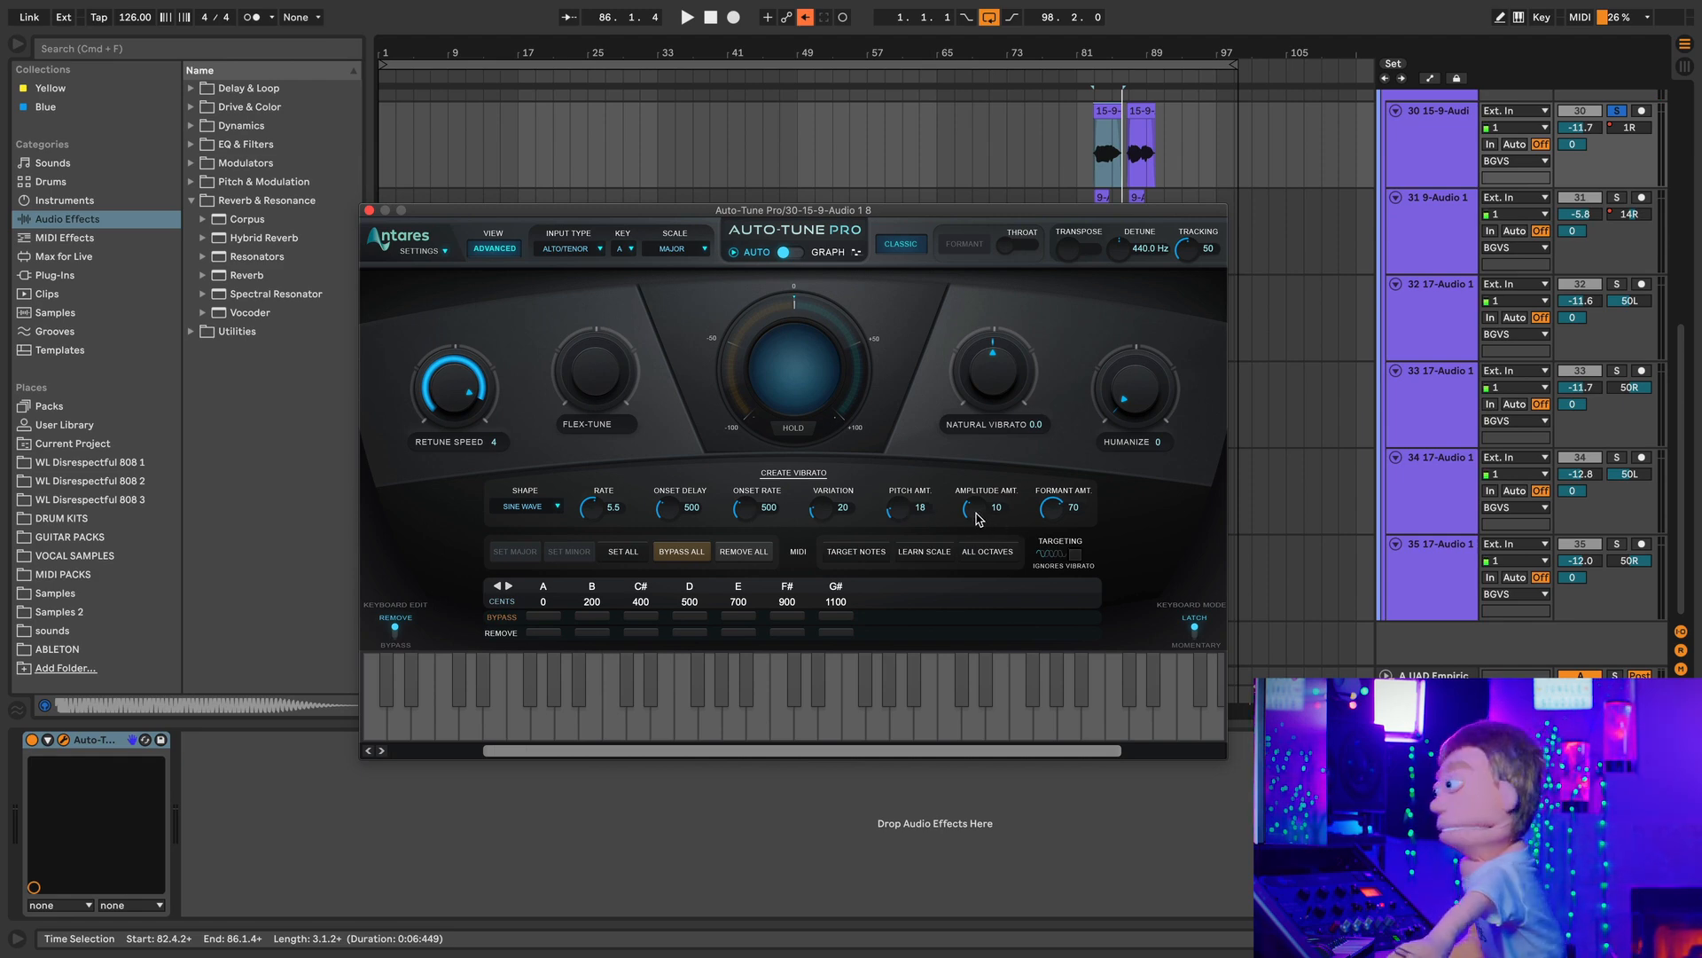
# Step: Audition the clip with the vibrato Pitch Amt at 71, then lower it to 25
pyautogui.moveTo(886, 517); pyautogui.dragTo(913, 454)
pyautogui.press('space')
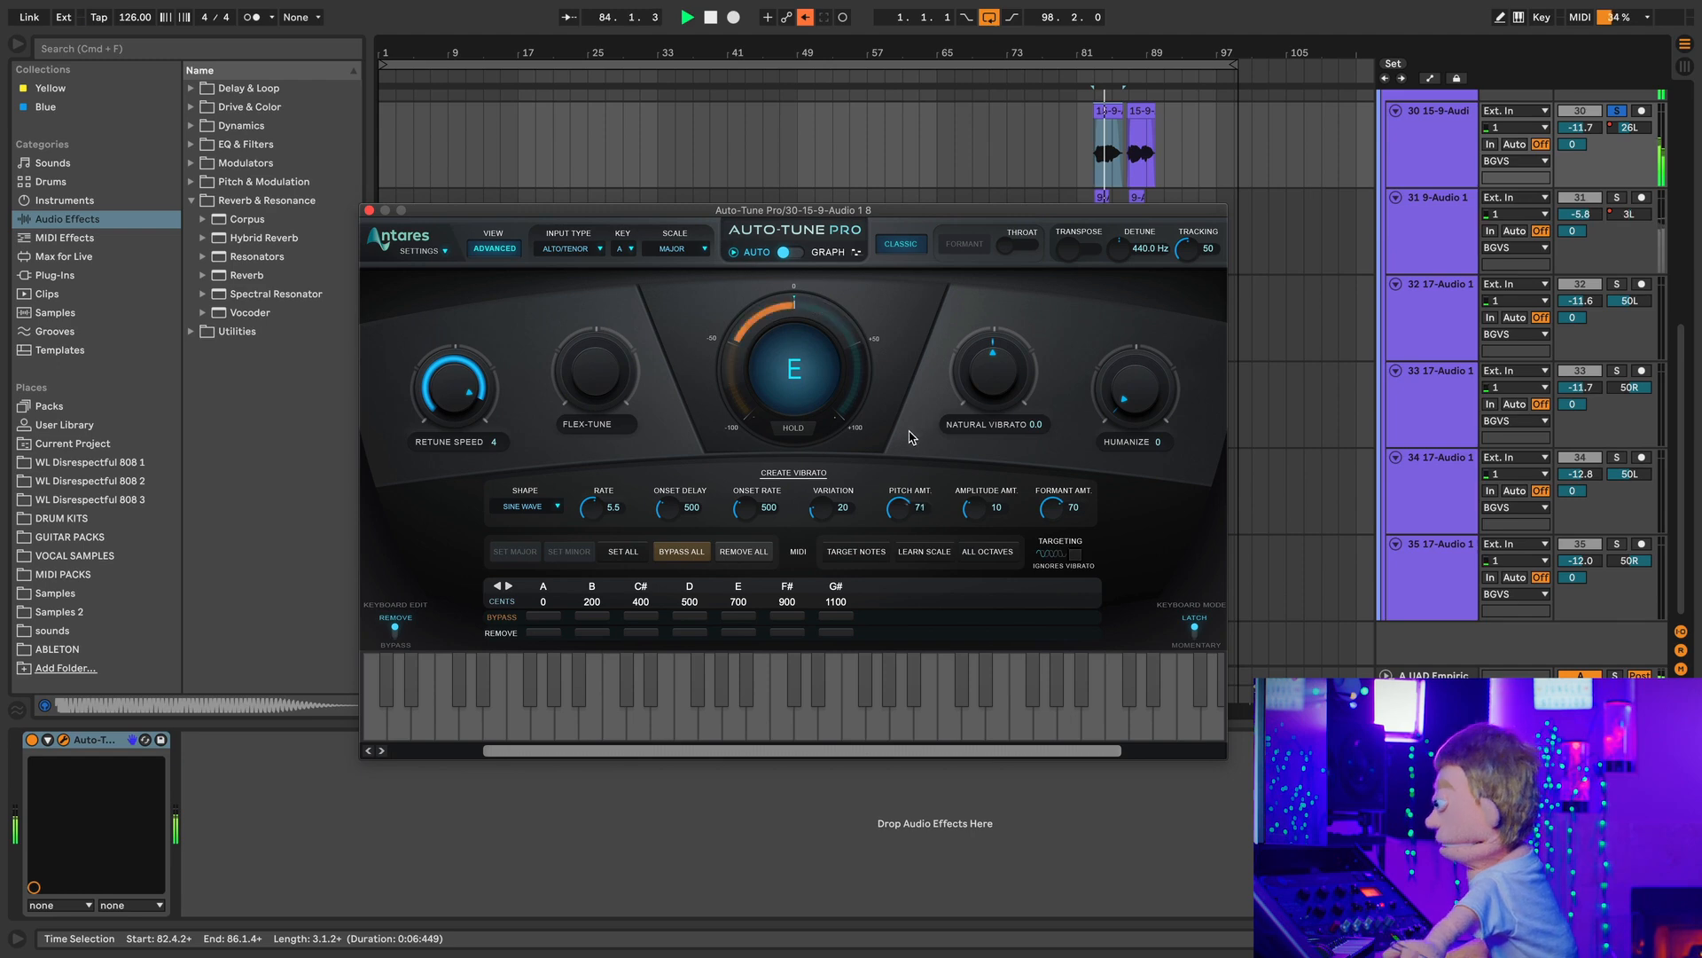
pyautogui.moveTo(915, 453); pyautogui.dragTo(908, 510)
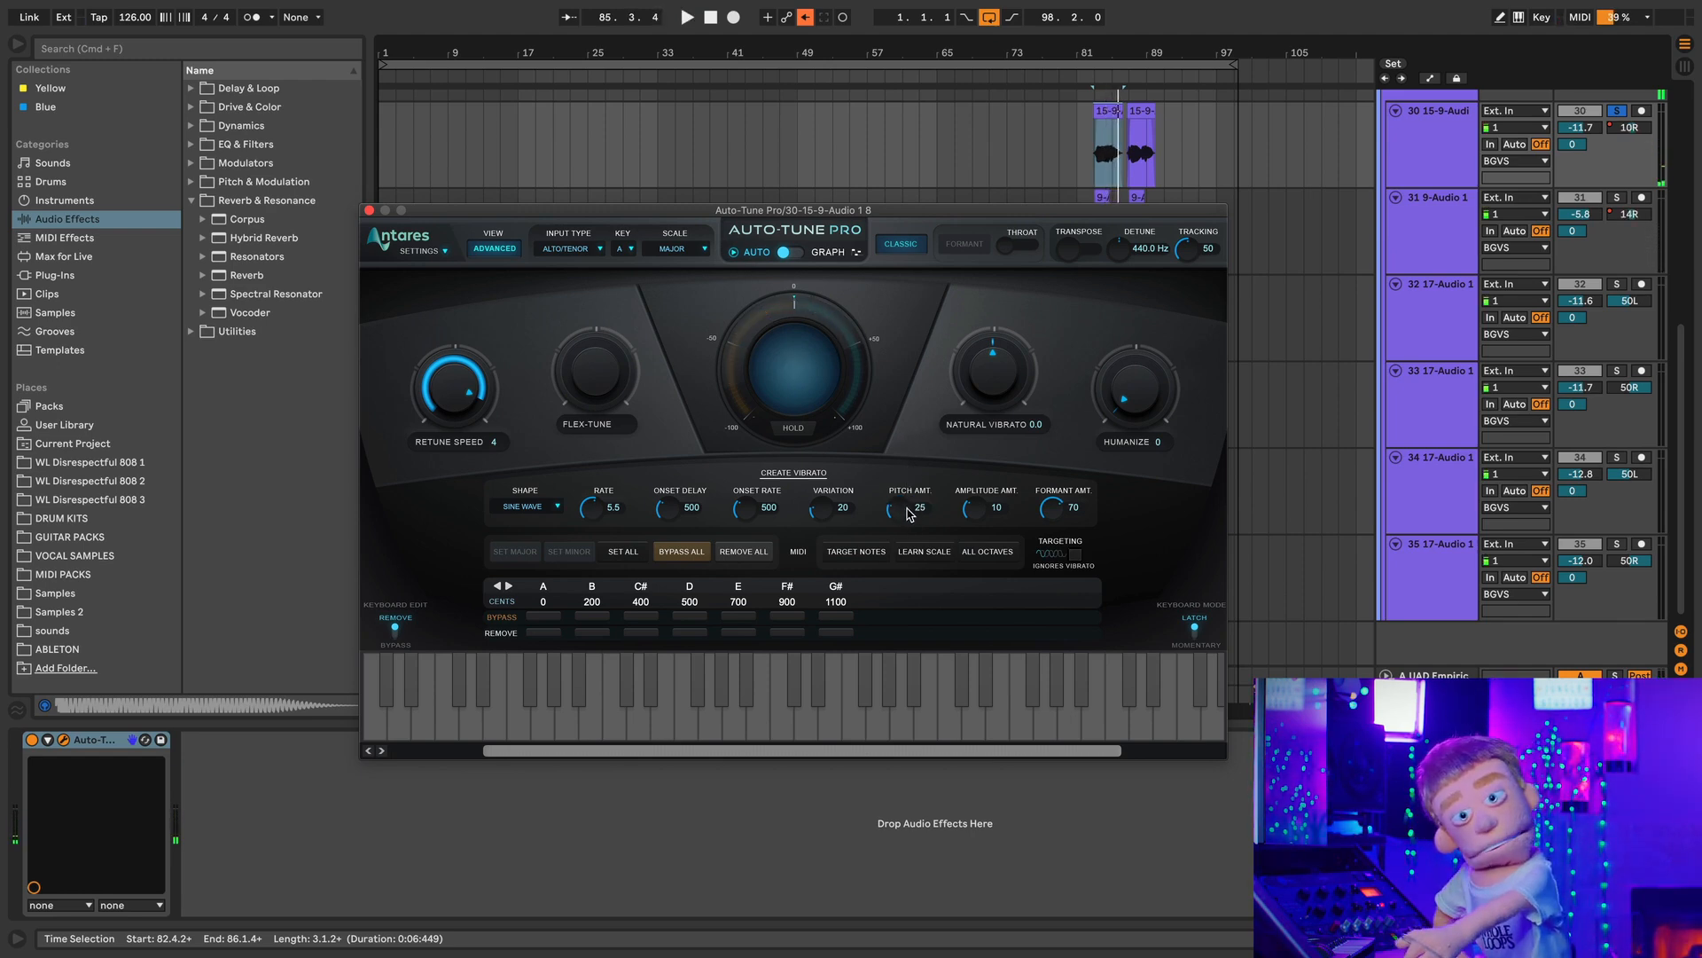
pyautogui.moveTo(912, 516); pyautogui.dragTo(906, 517)
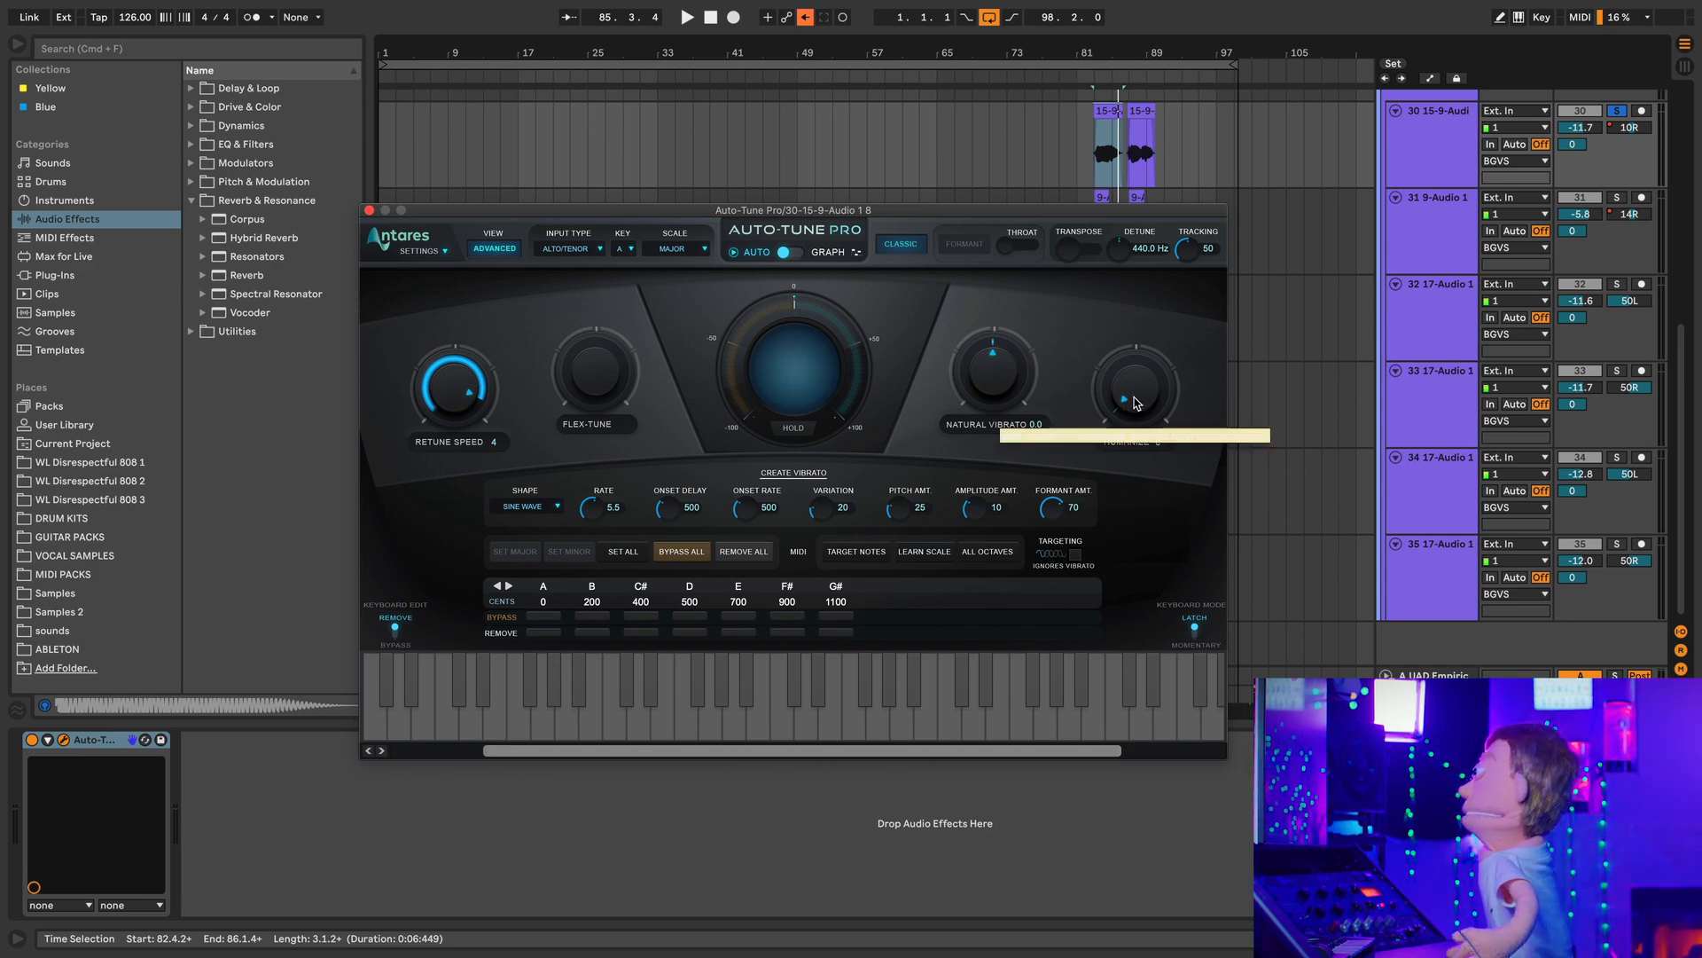
# Step: Set the vibrato shape back to No Vibrato and raise Humanize to 100 while playing the clip
pyautogui.moveTo(1137, 403); pyautogui.dragTo(1141, 386)
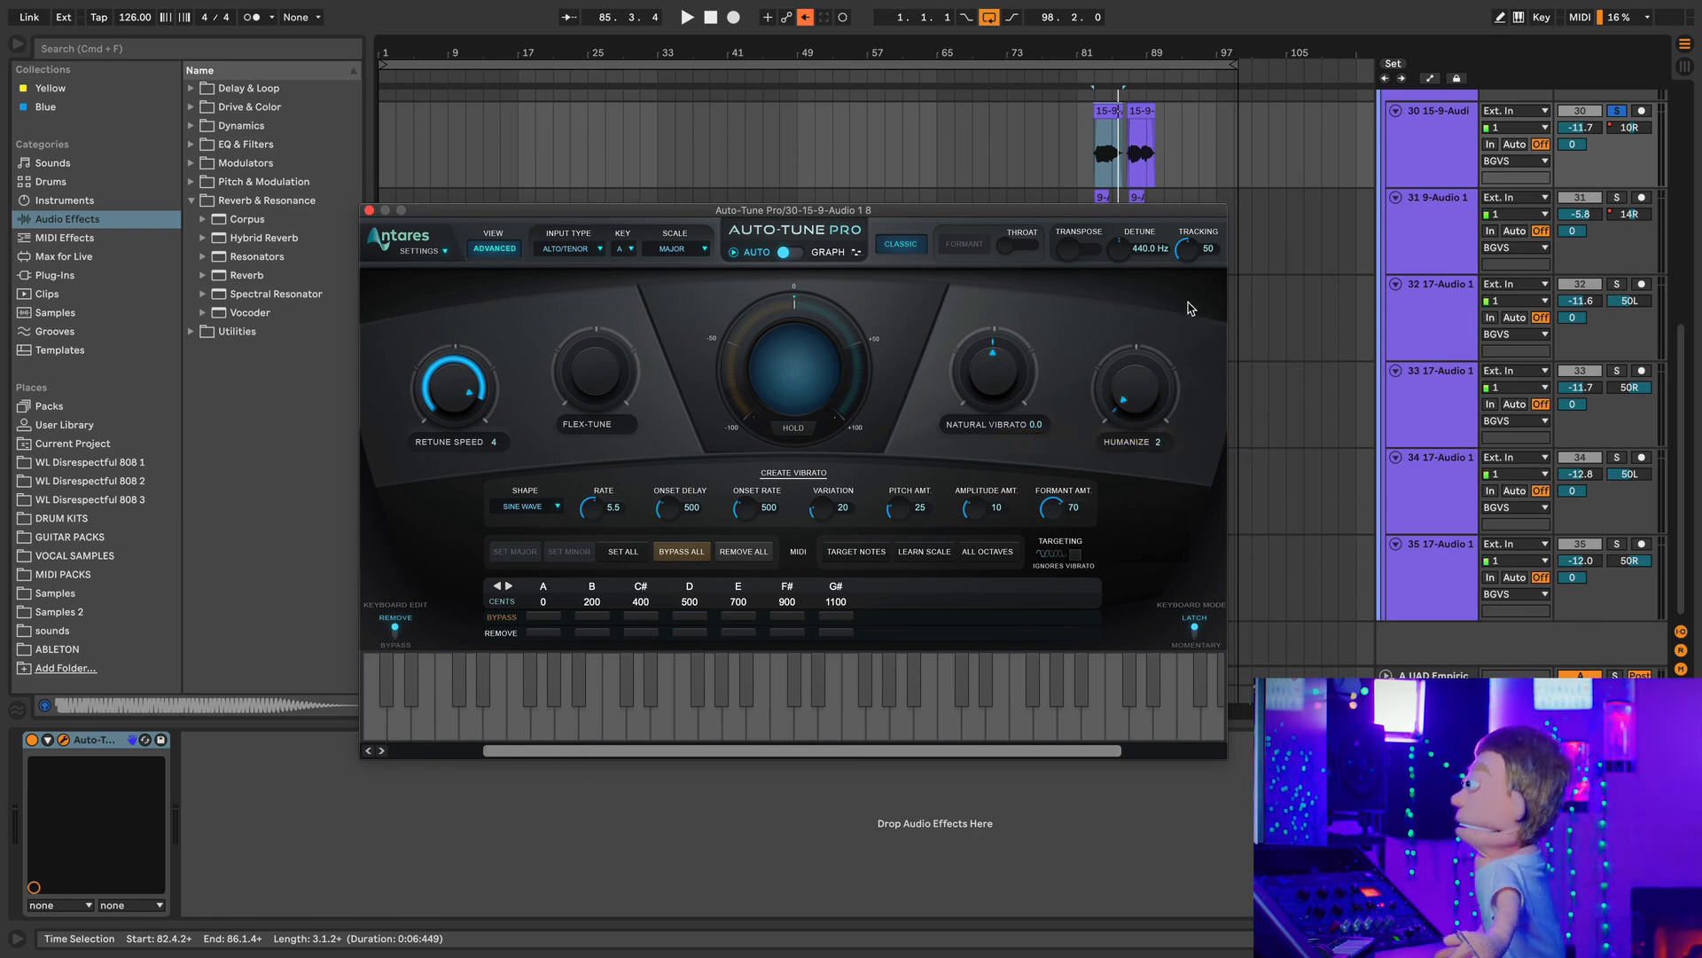
pyautogui.press('space')
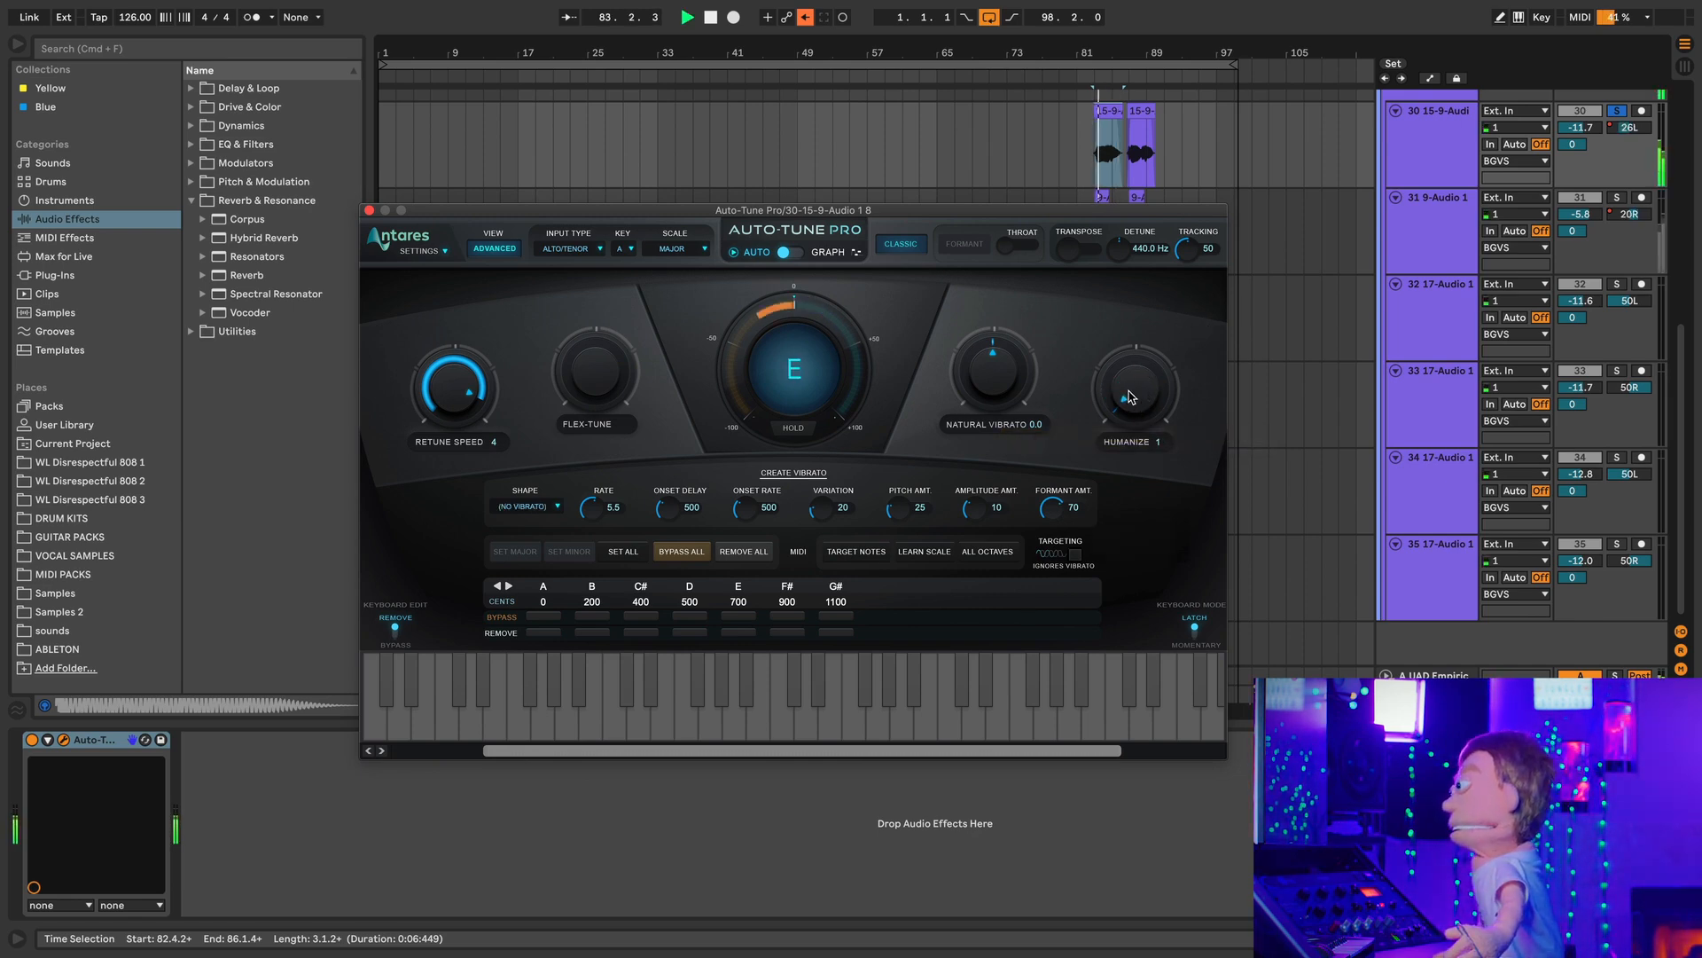
pyautogui.moveTo(1131, 396); pyautogui.dragTo(1154, 266)
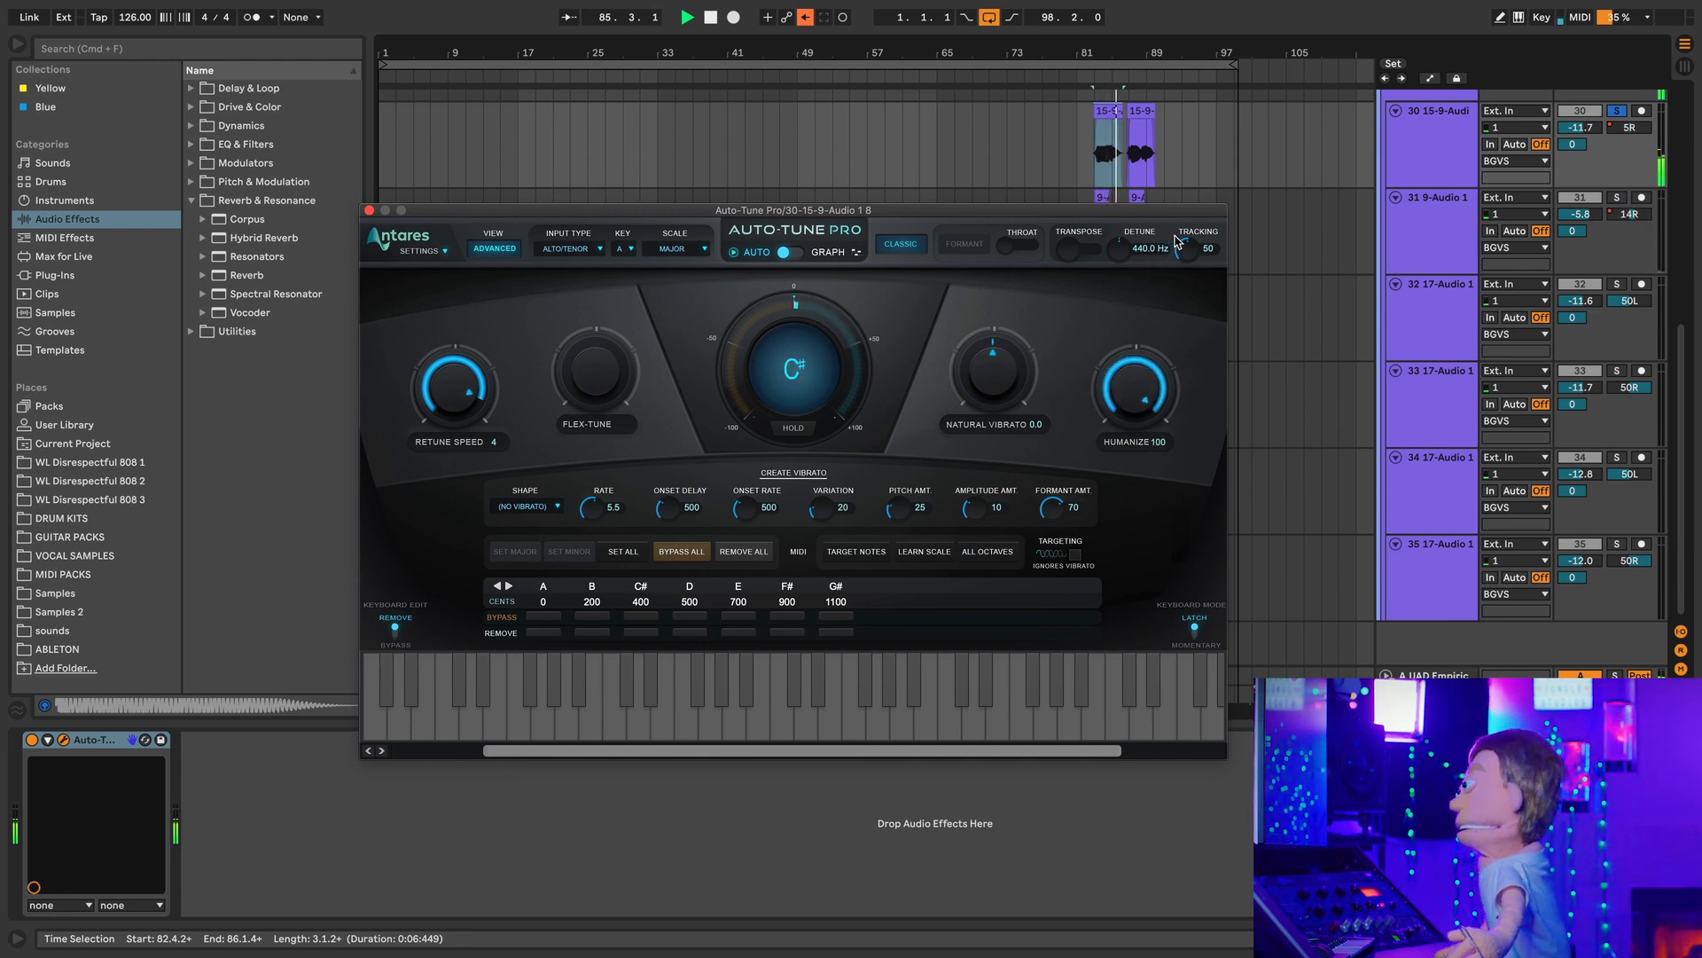
pyautogui.press('space')
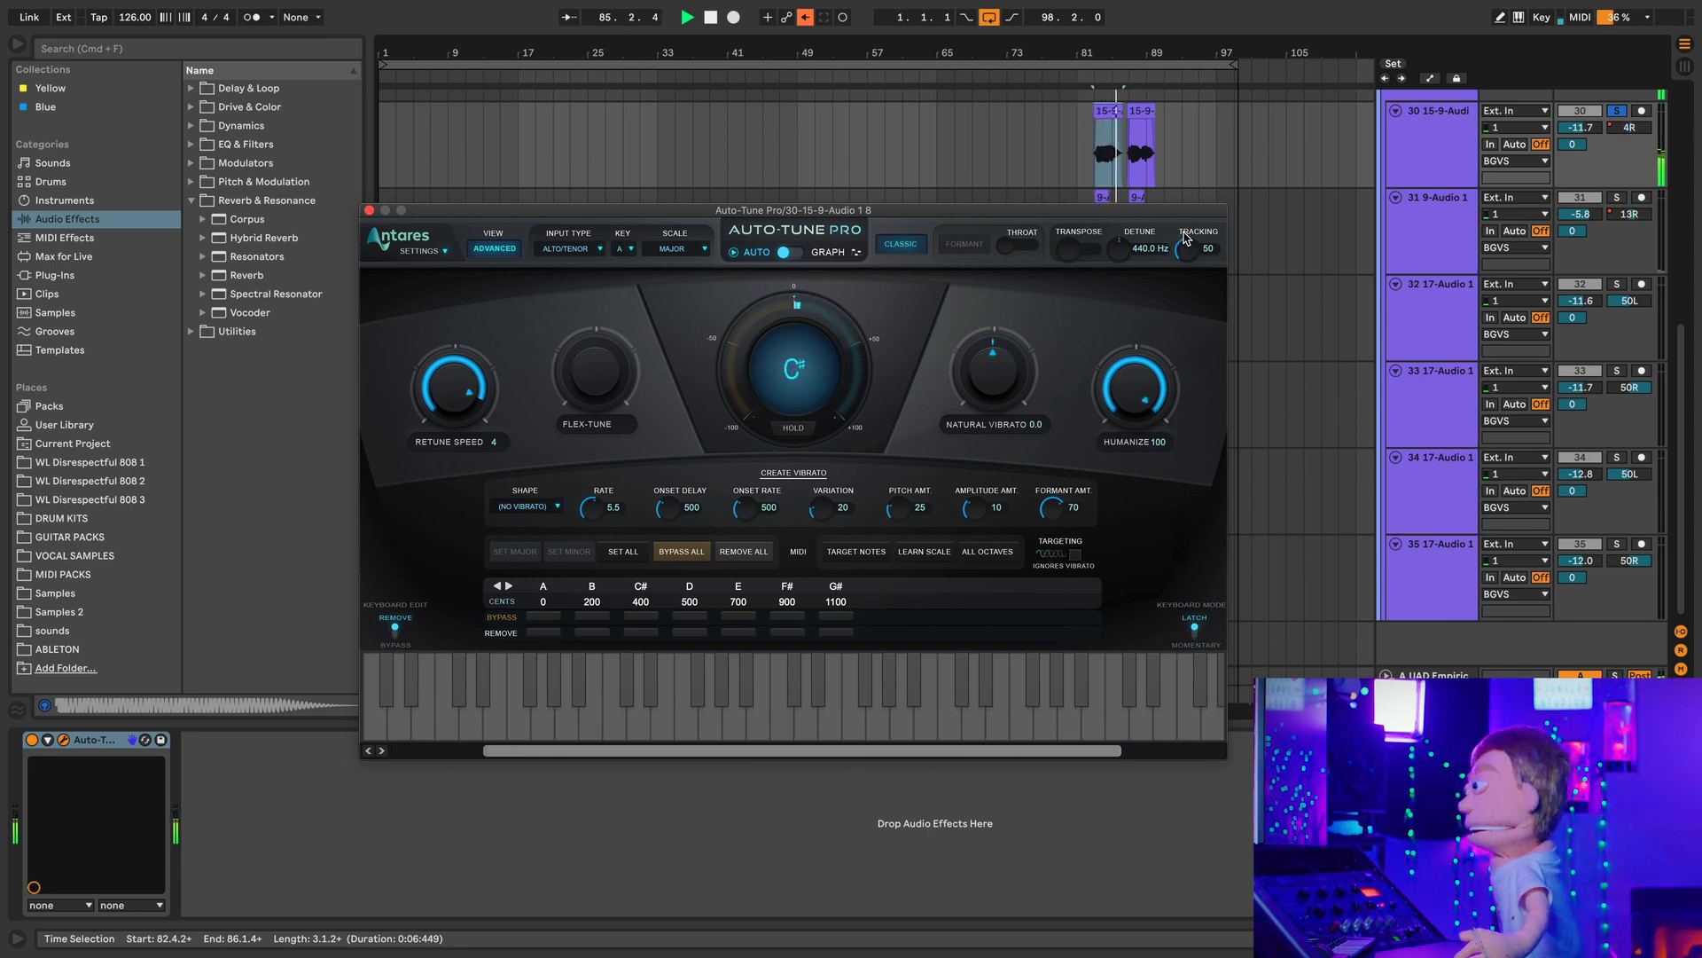
pyautogui.press('space')
# Step: Lower Humanize to 0 during playback of the clip, then stop playback
pyautogui.moveTo(1136, 388); pyautogui.dragTo(1132, 601)
pyautogui.press('space')
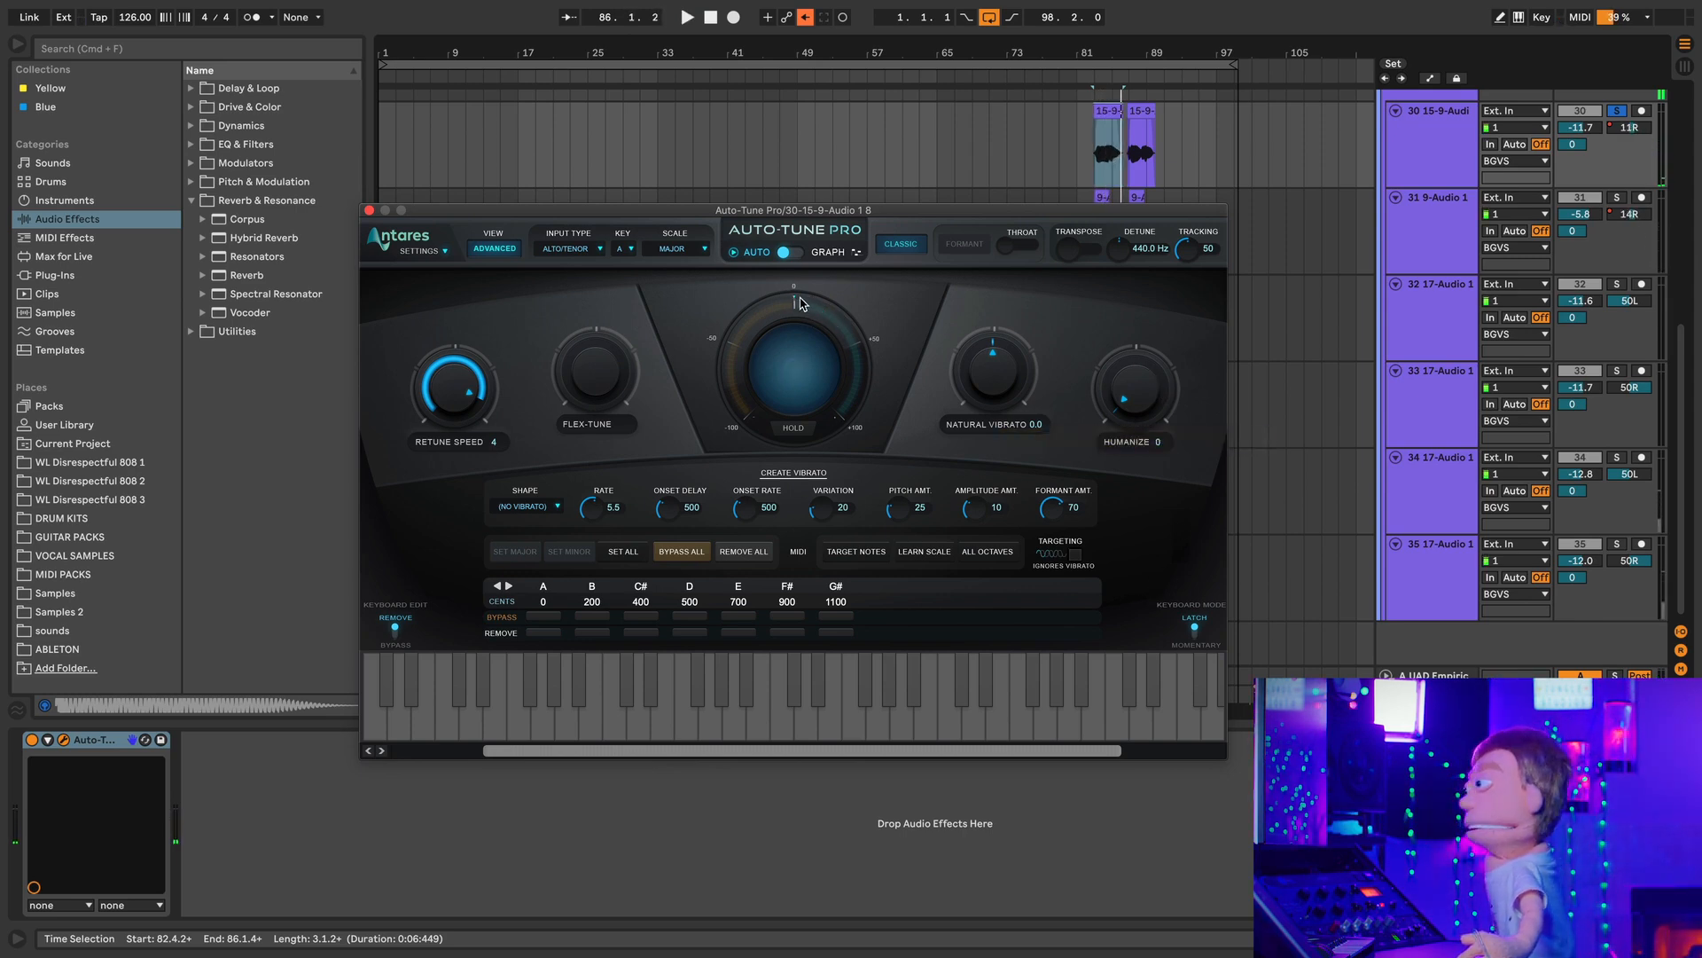
pyautogui.moveTo(1135, 390); pyautogui.dragTo(1164, 488)
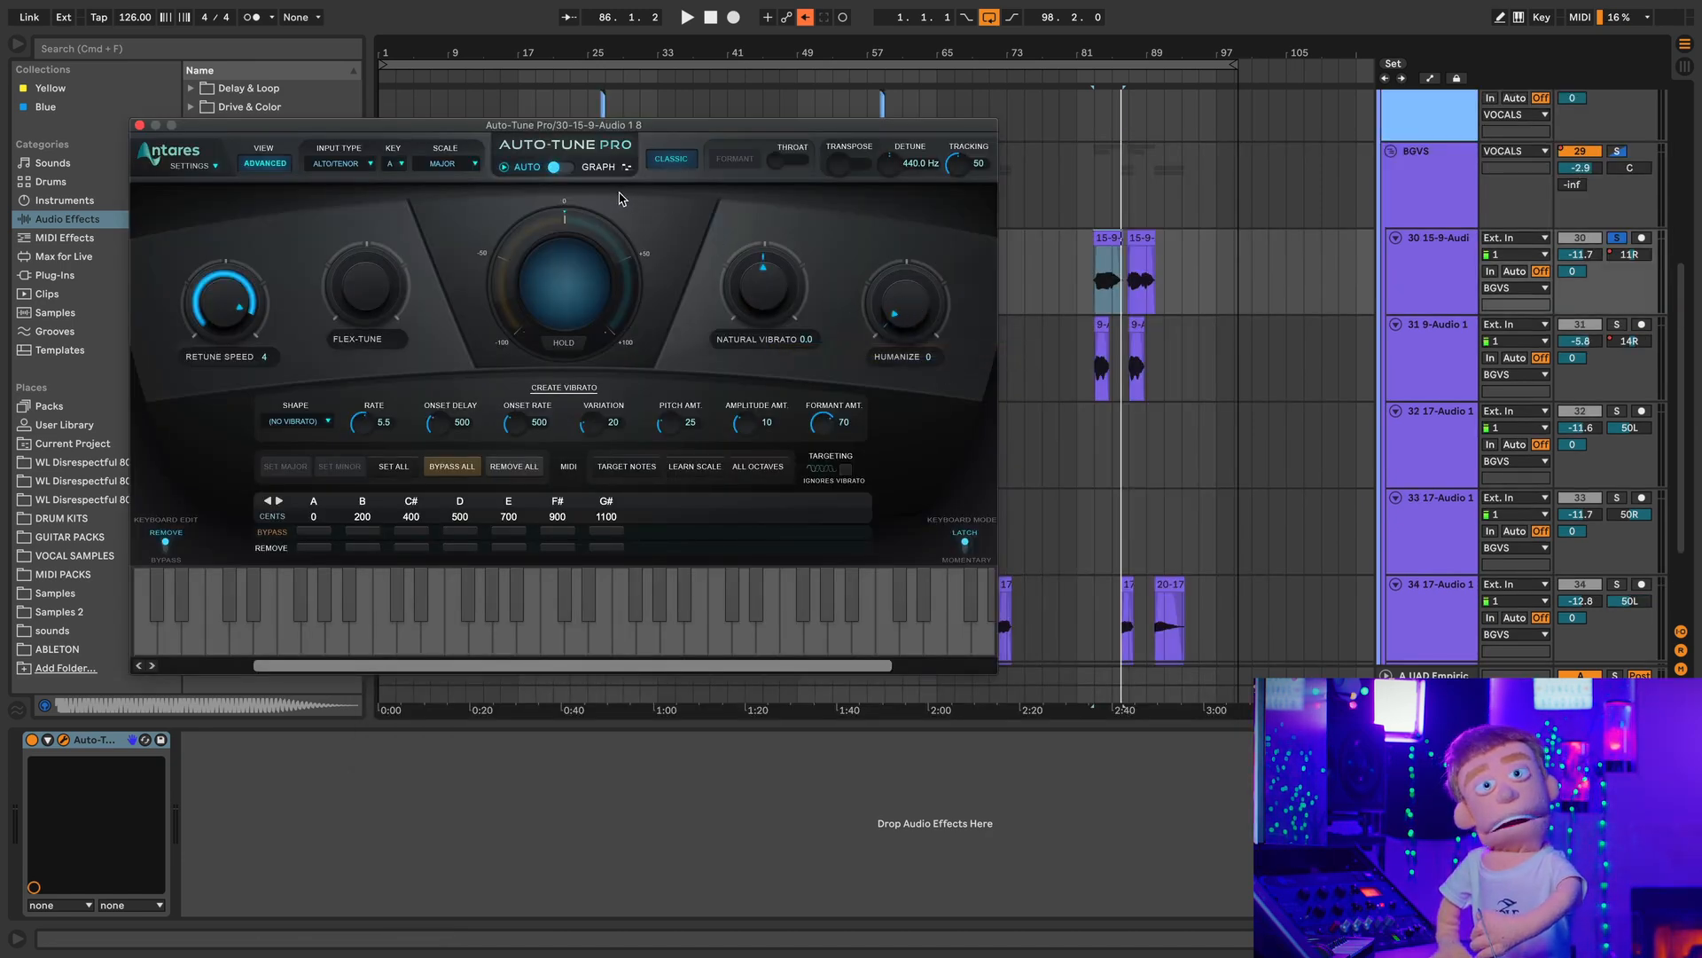
# Step: Duplicate the 30 15-9-Audio track and move the copy's Auto-Tune window below the original's title area
pyautogui.click(1436, 274)
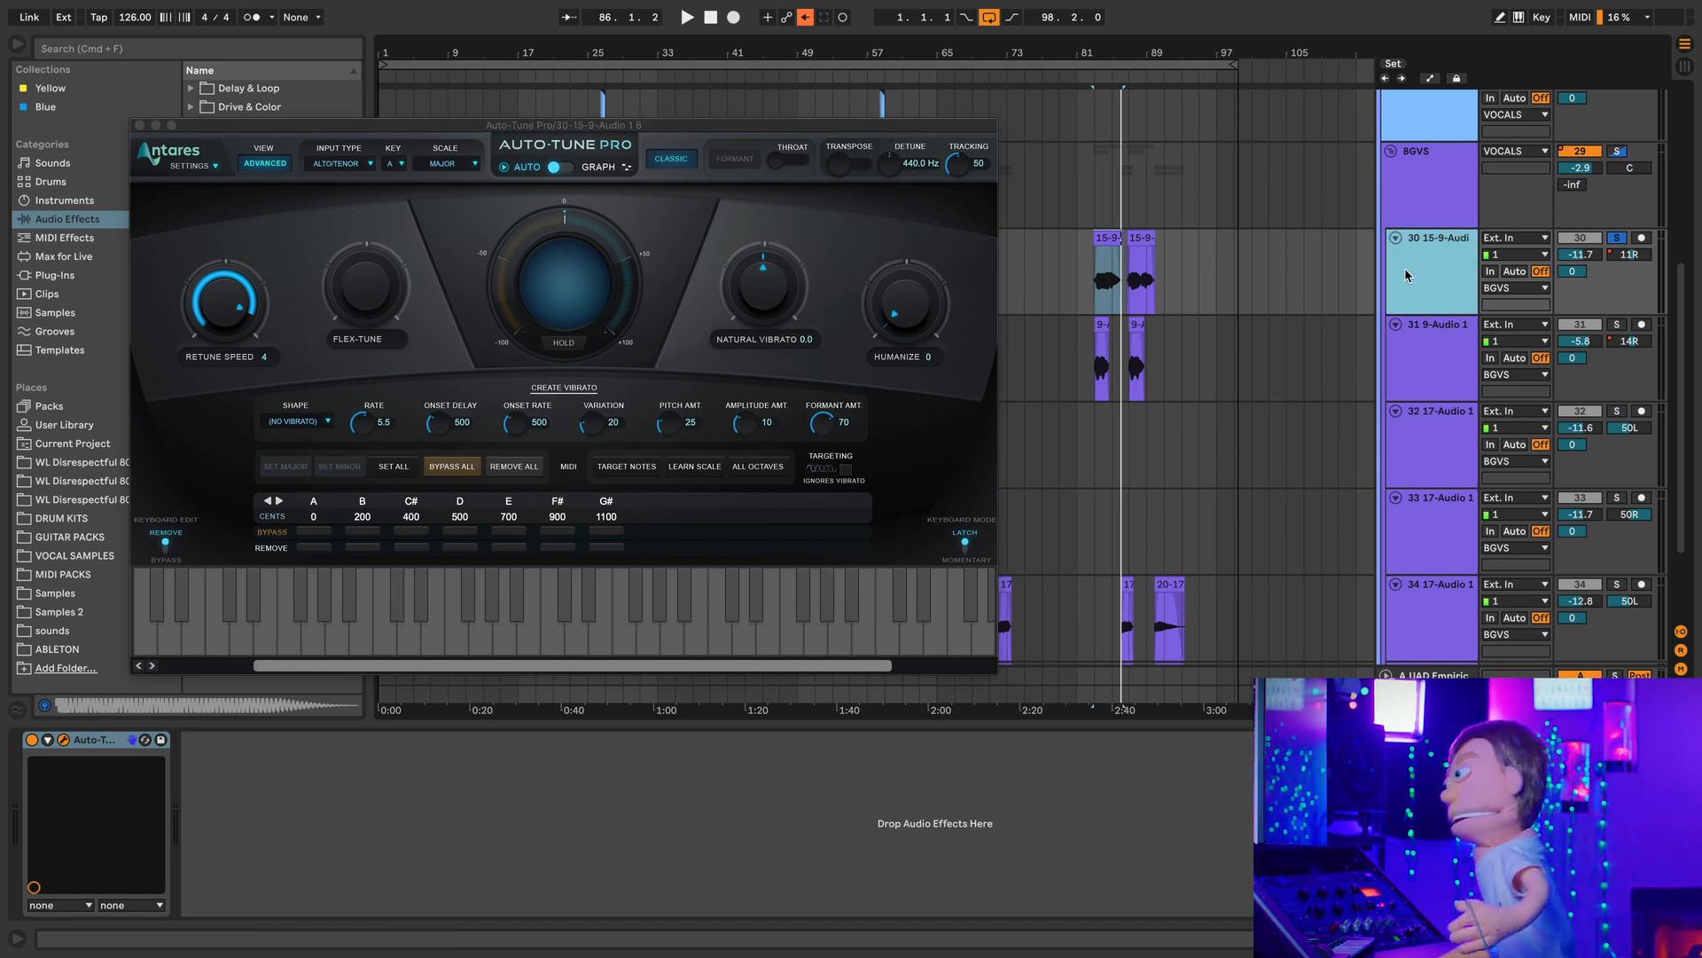
pyautogui.press('super+d')
pyautogui.click(1076, 354)
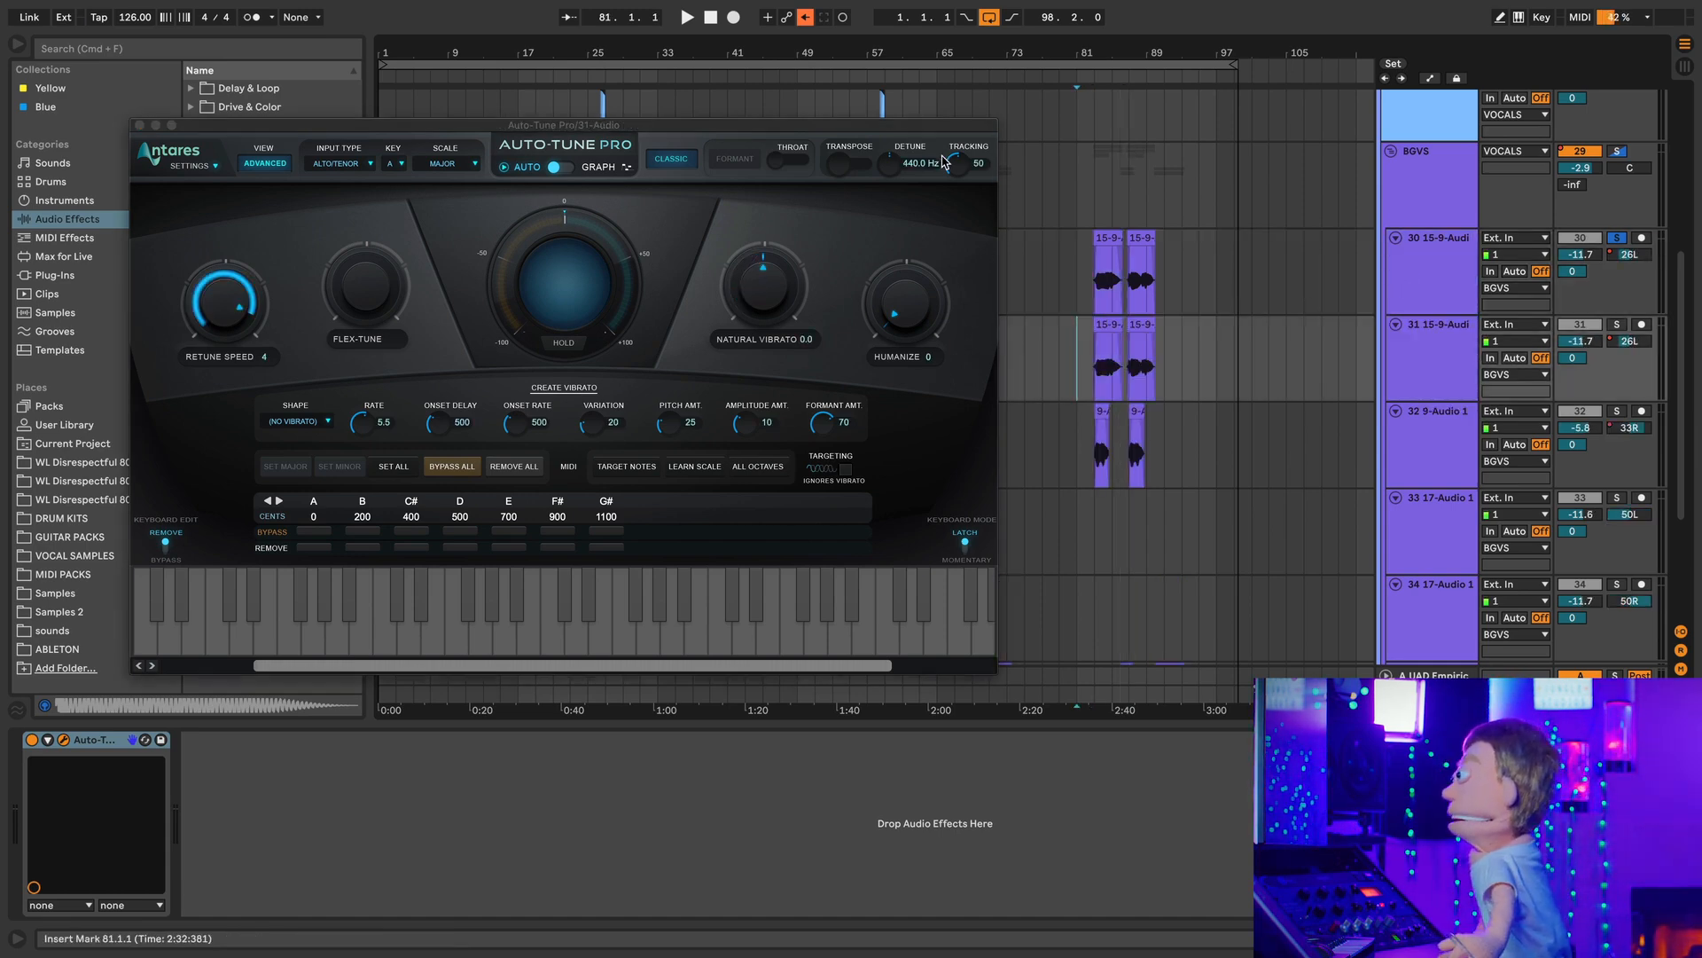
pyautogui.moveTo(912, 131); pyautogui.dragTo(915, 265)
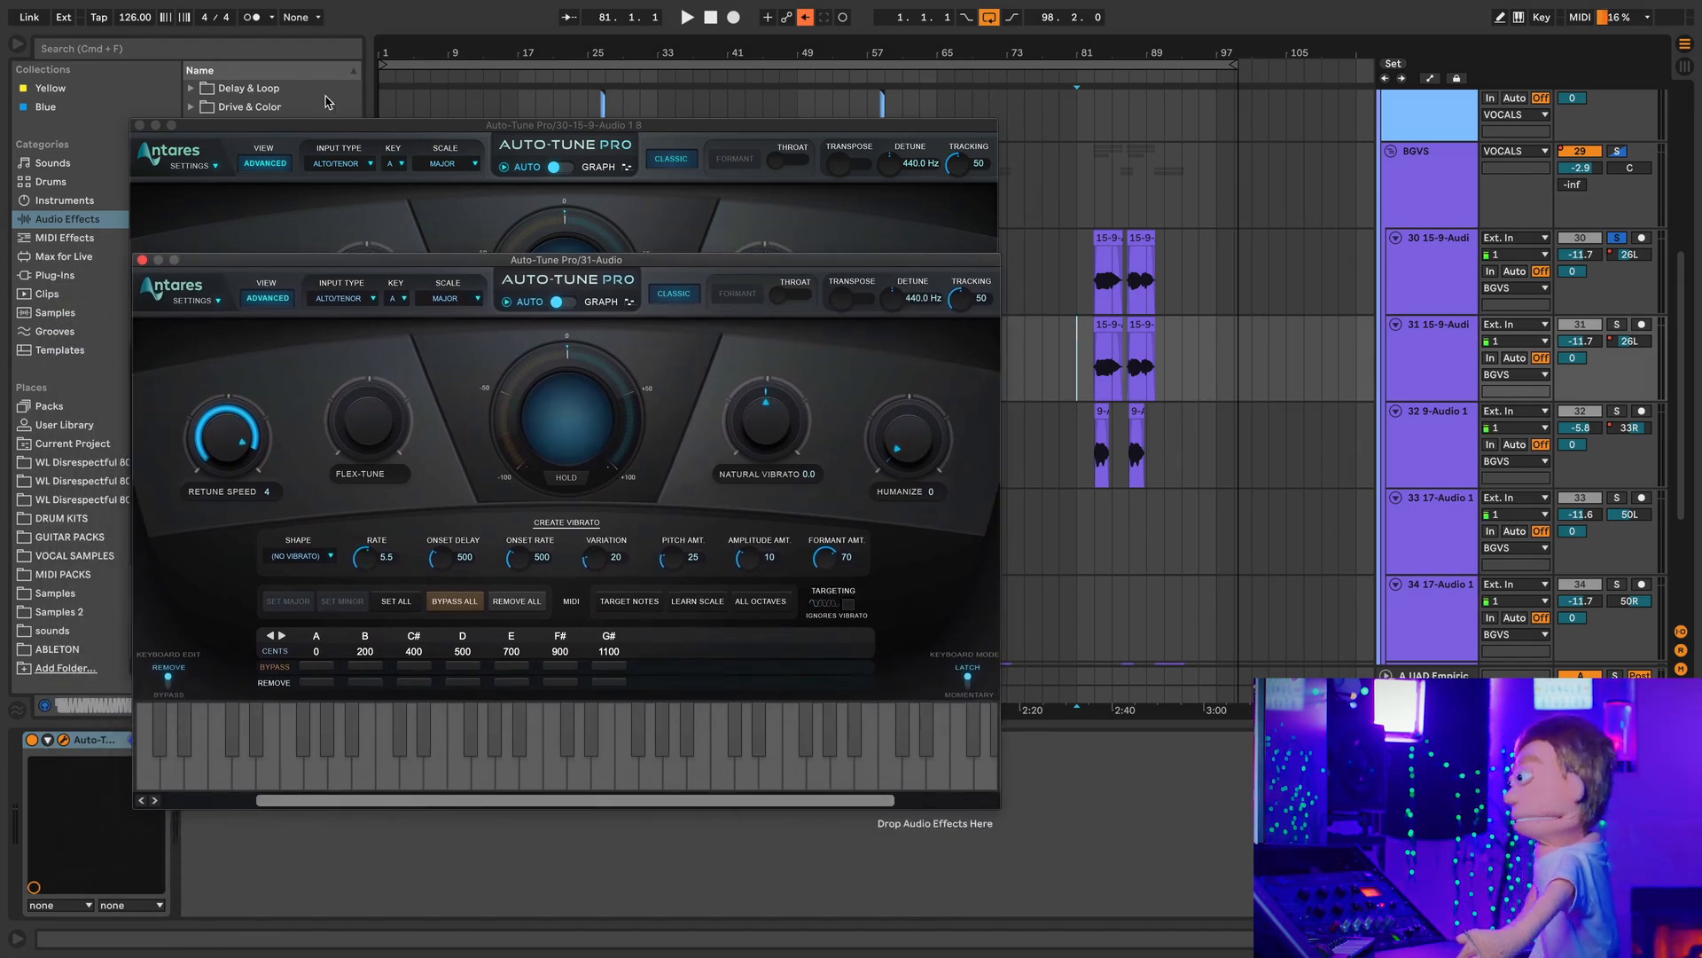
# Step: Close the original track's Auto-Tune window, solo the duplicated 31 15-9-Audio track and select its first clip
pyautogui.click(139, 127)
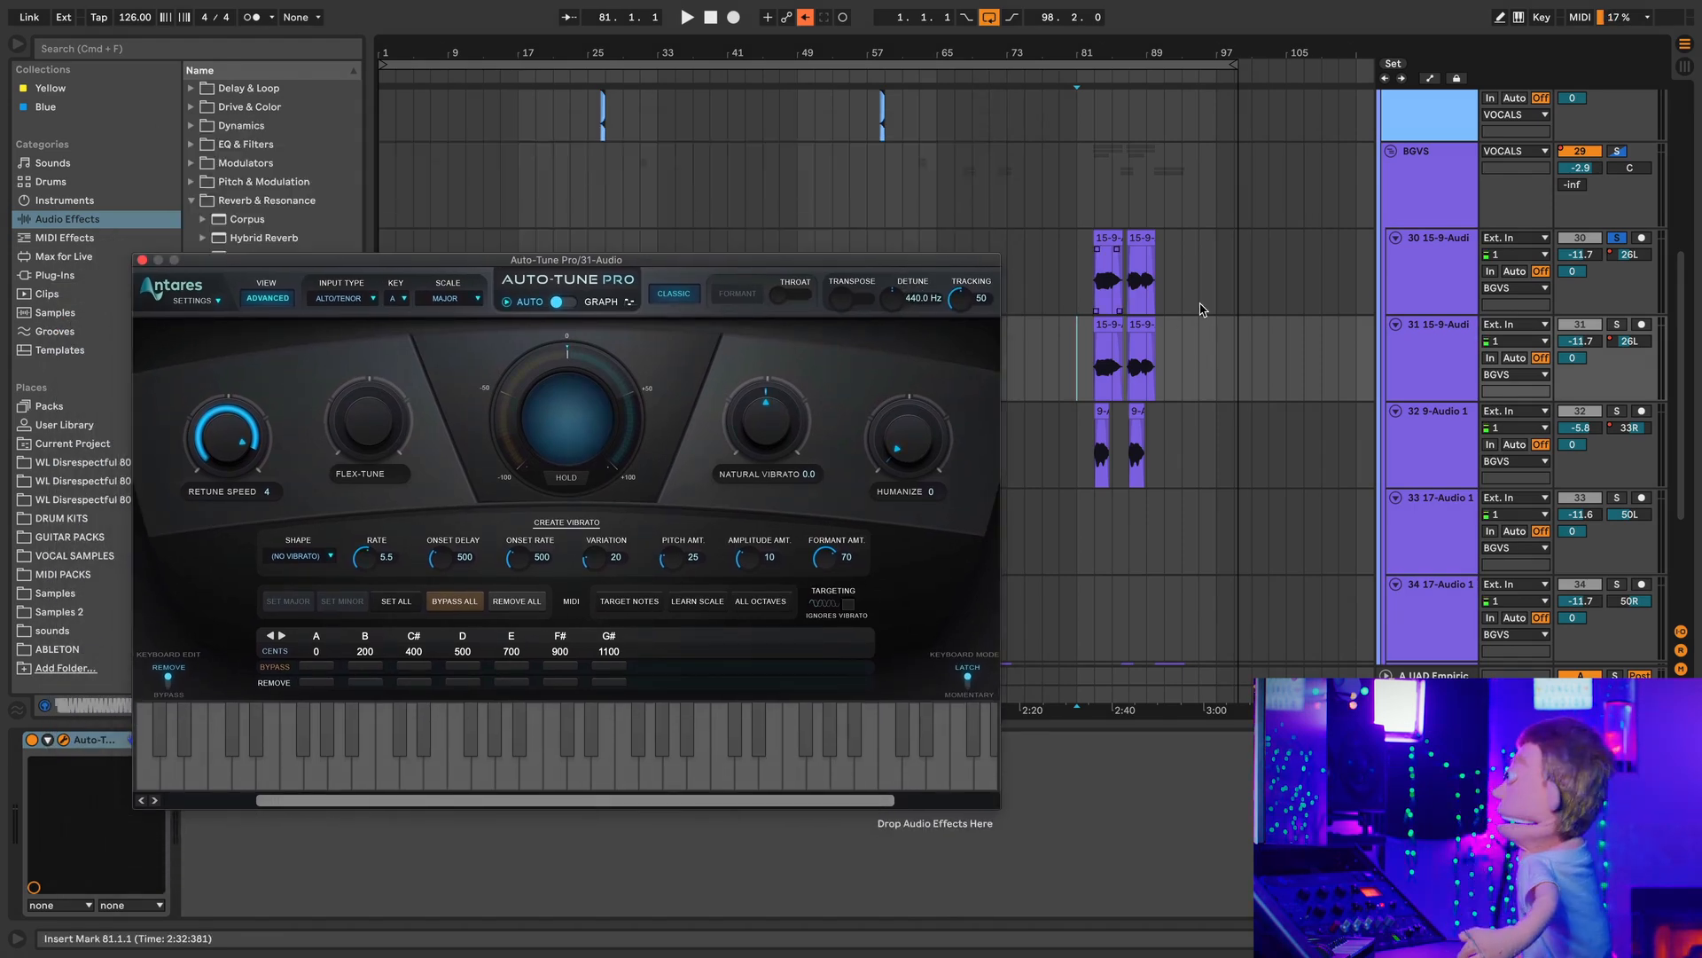
pyautogui.click(1617, 325)
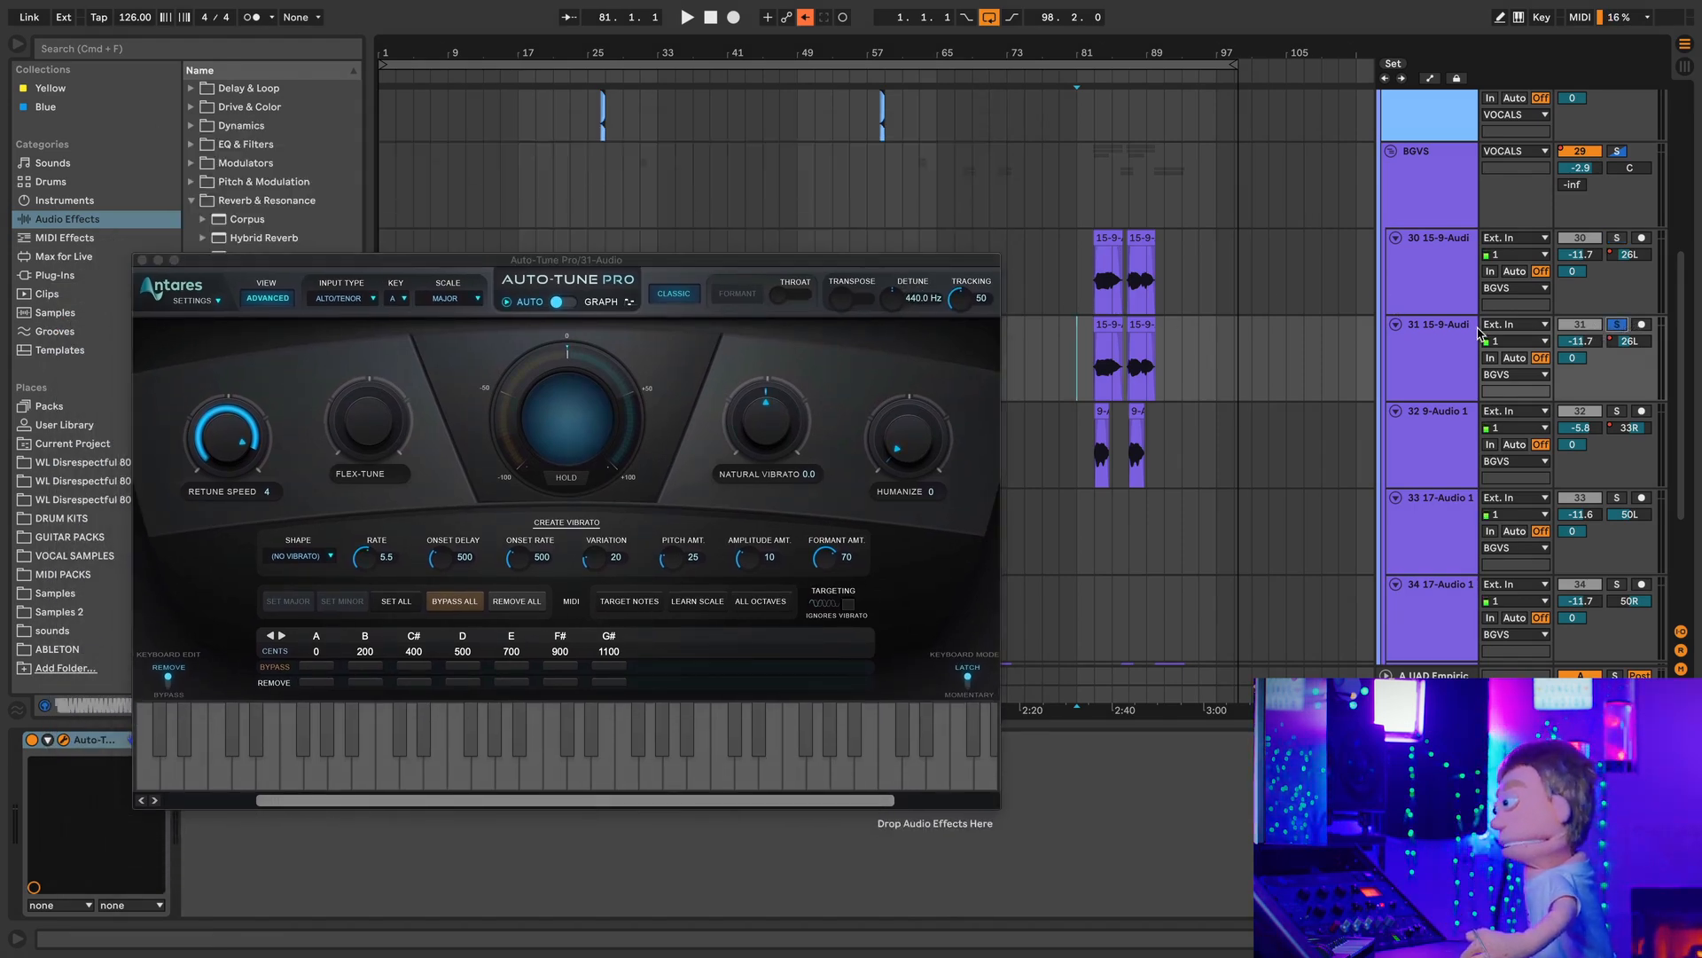
pyautogui.click(1103, 321)
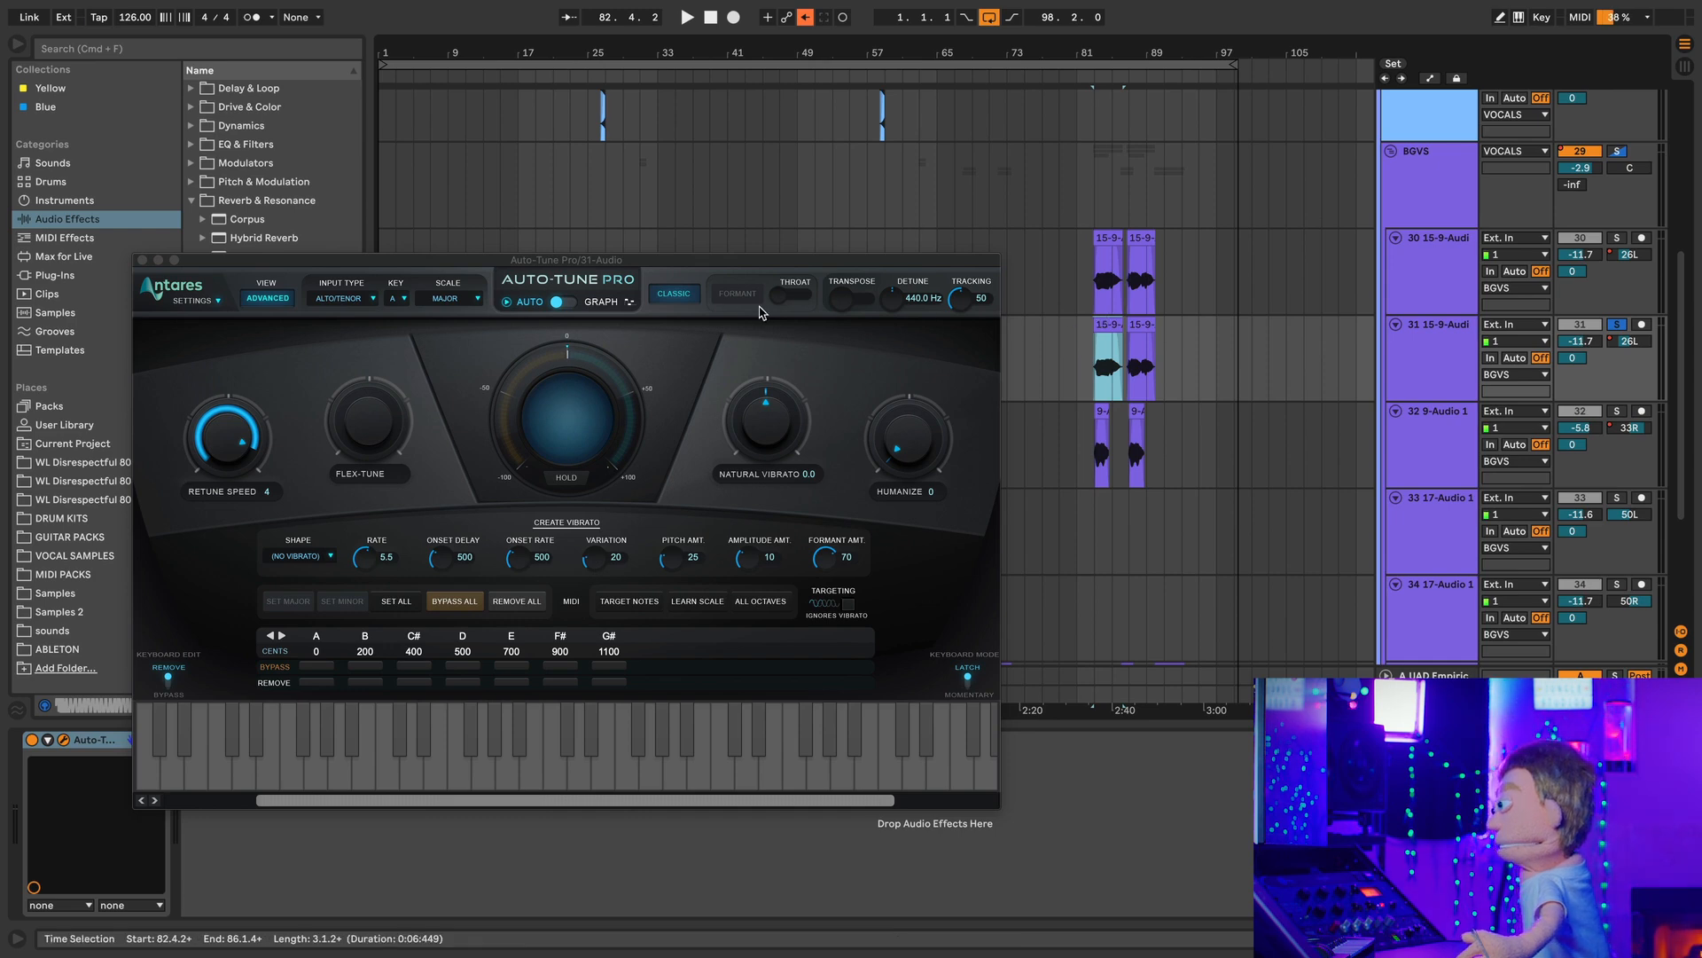
# Step: Capture the duplicate's Pitch + Time data during playback in Auto-Tune's Graph mode and make notes from it
pyautogui.click(564, 302)
pyautogui.press('space')
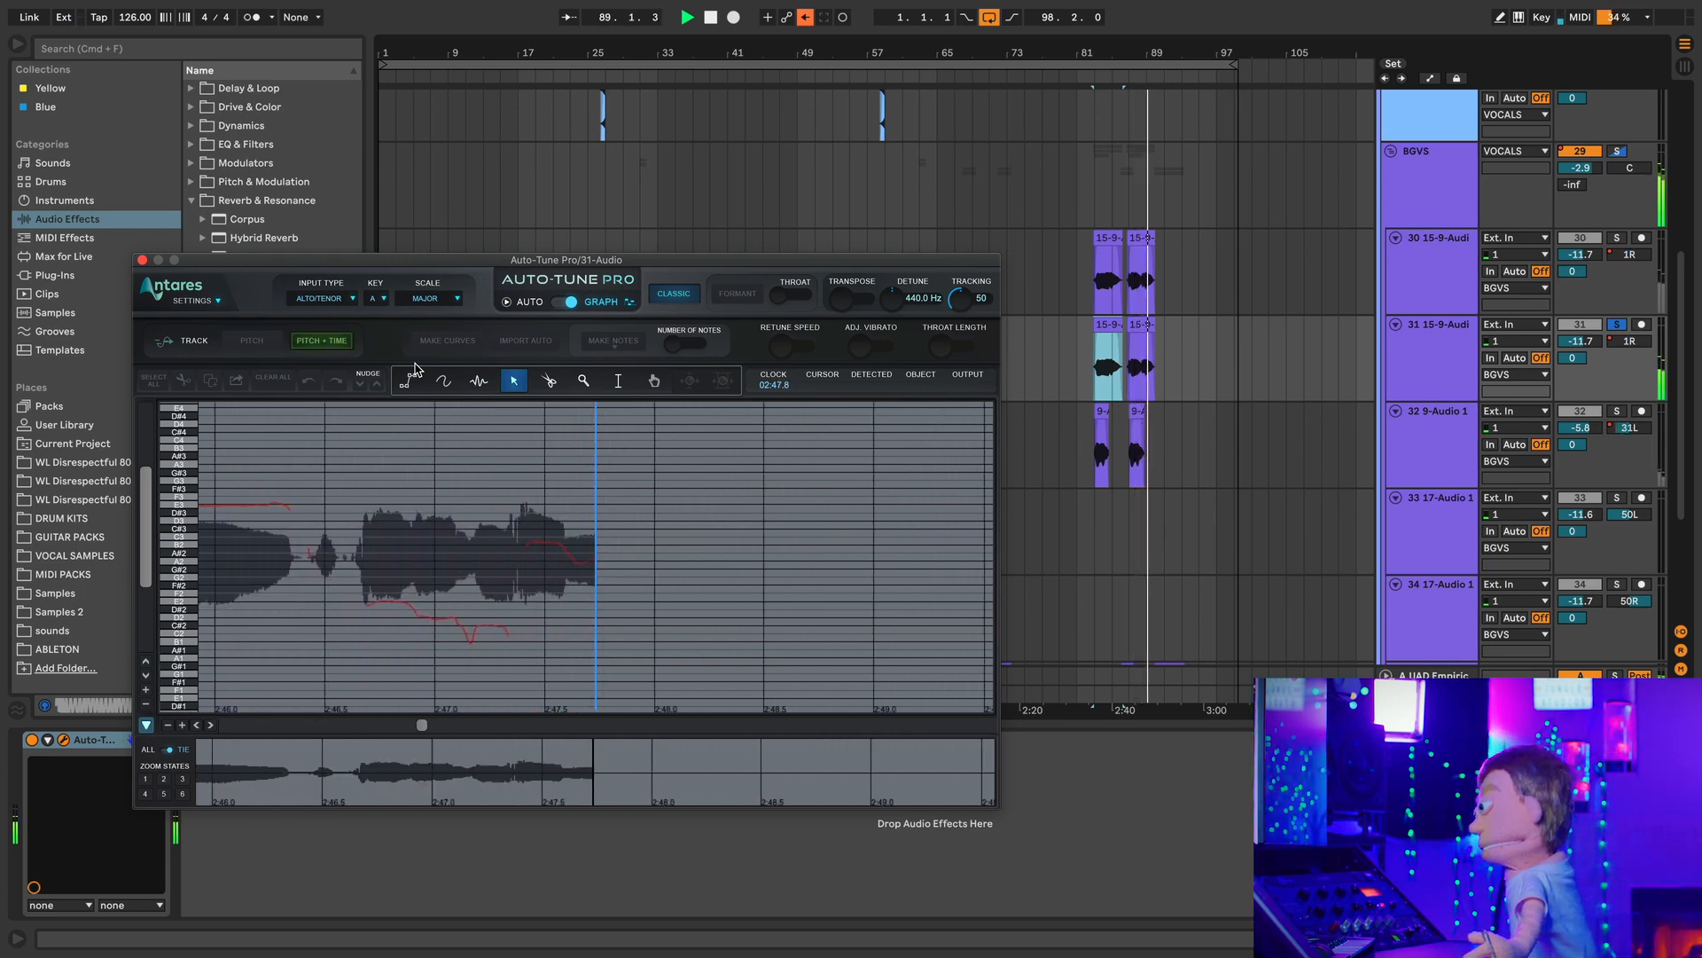
pyautogui.press('space')
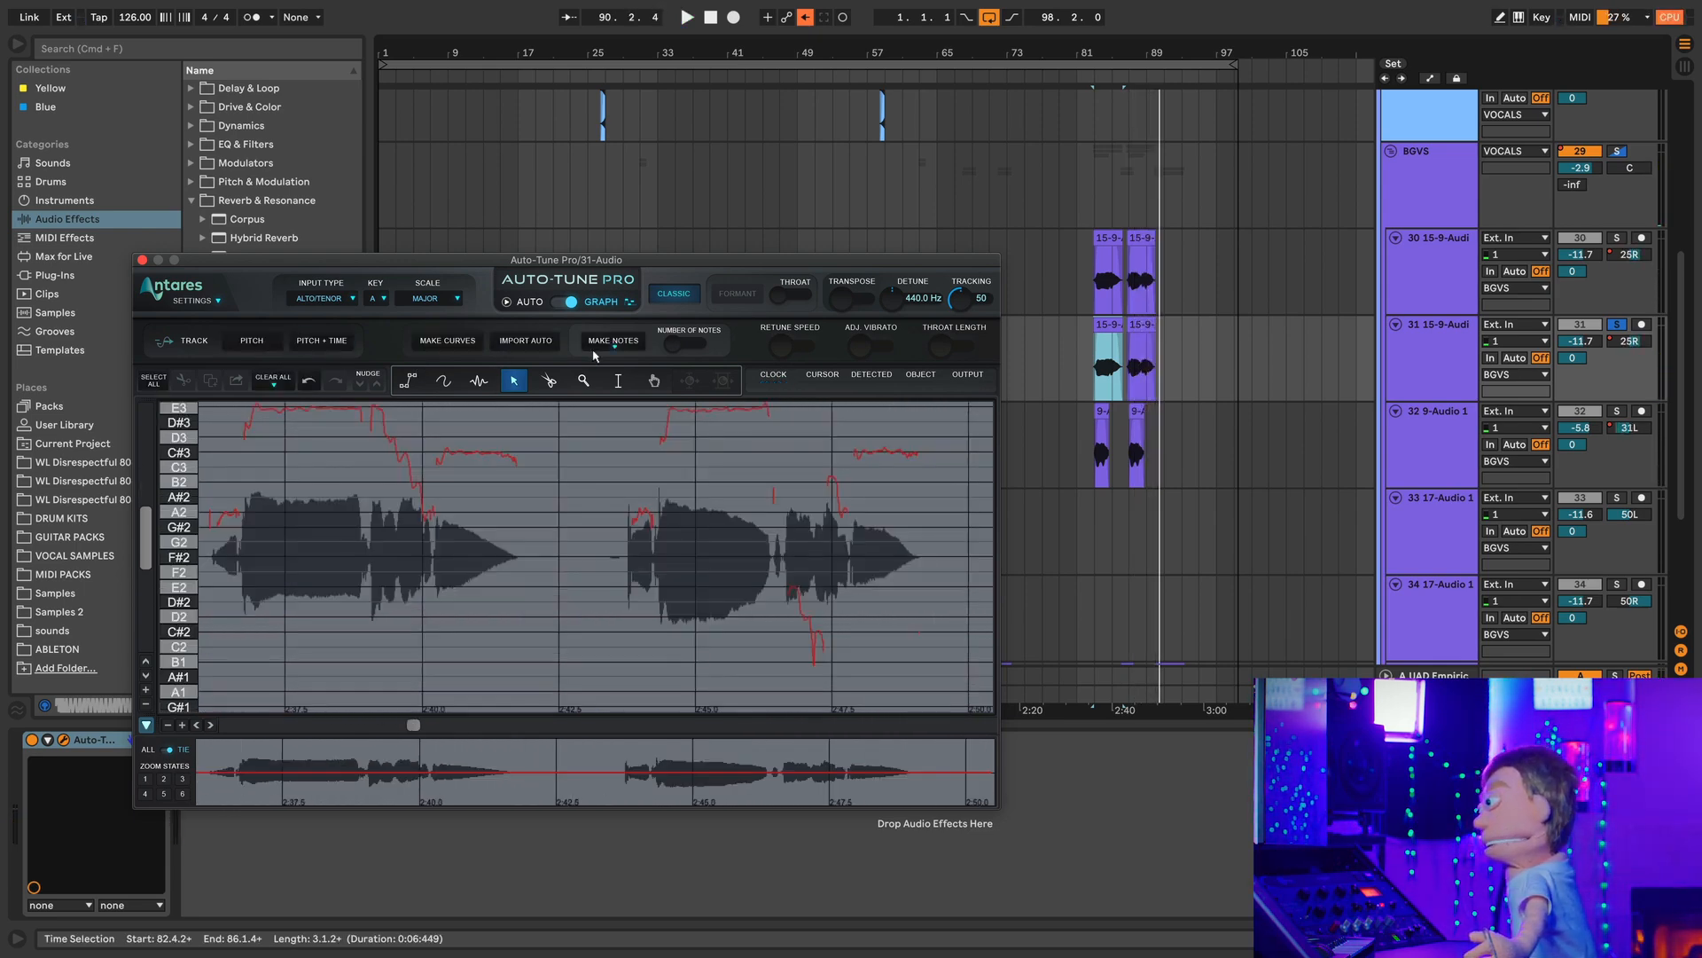
pyautogui.click(611, 342)
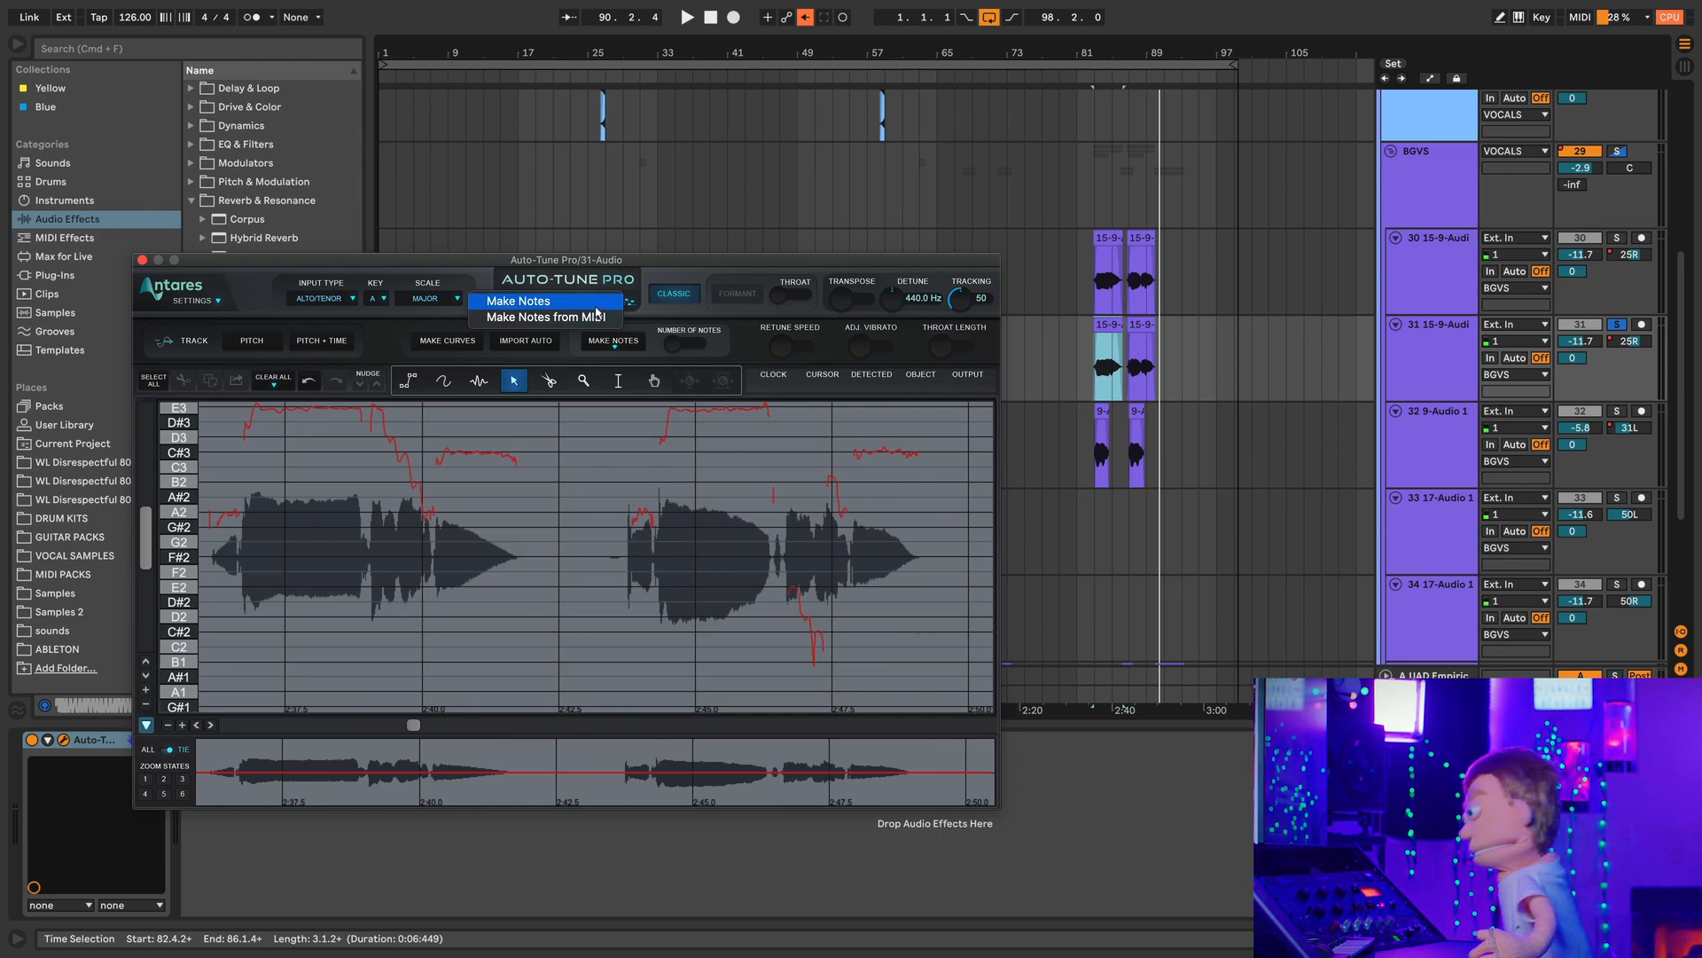
pyautogui.click(519, 302)
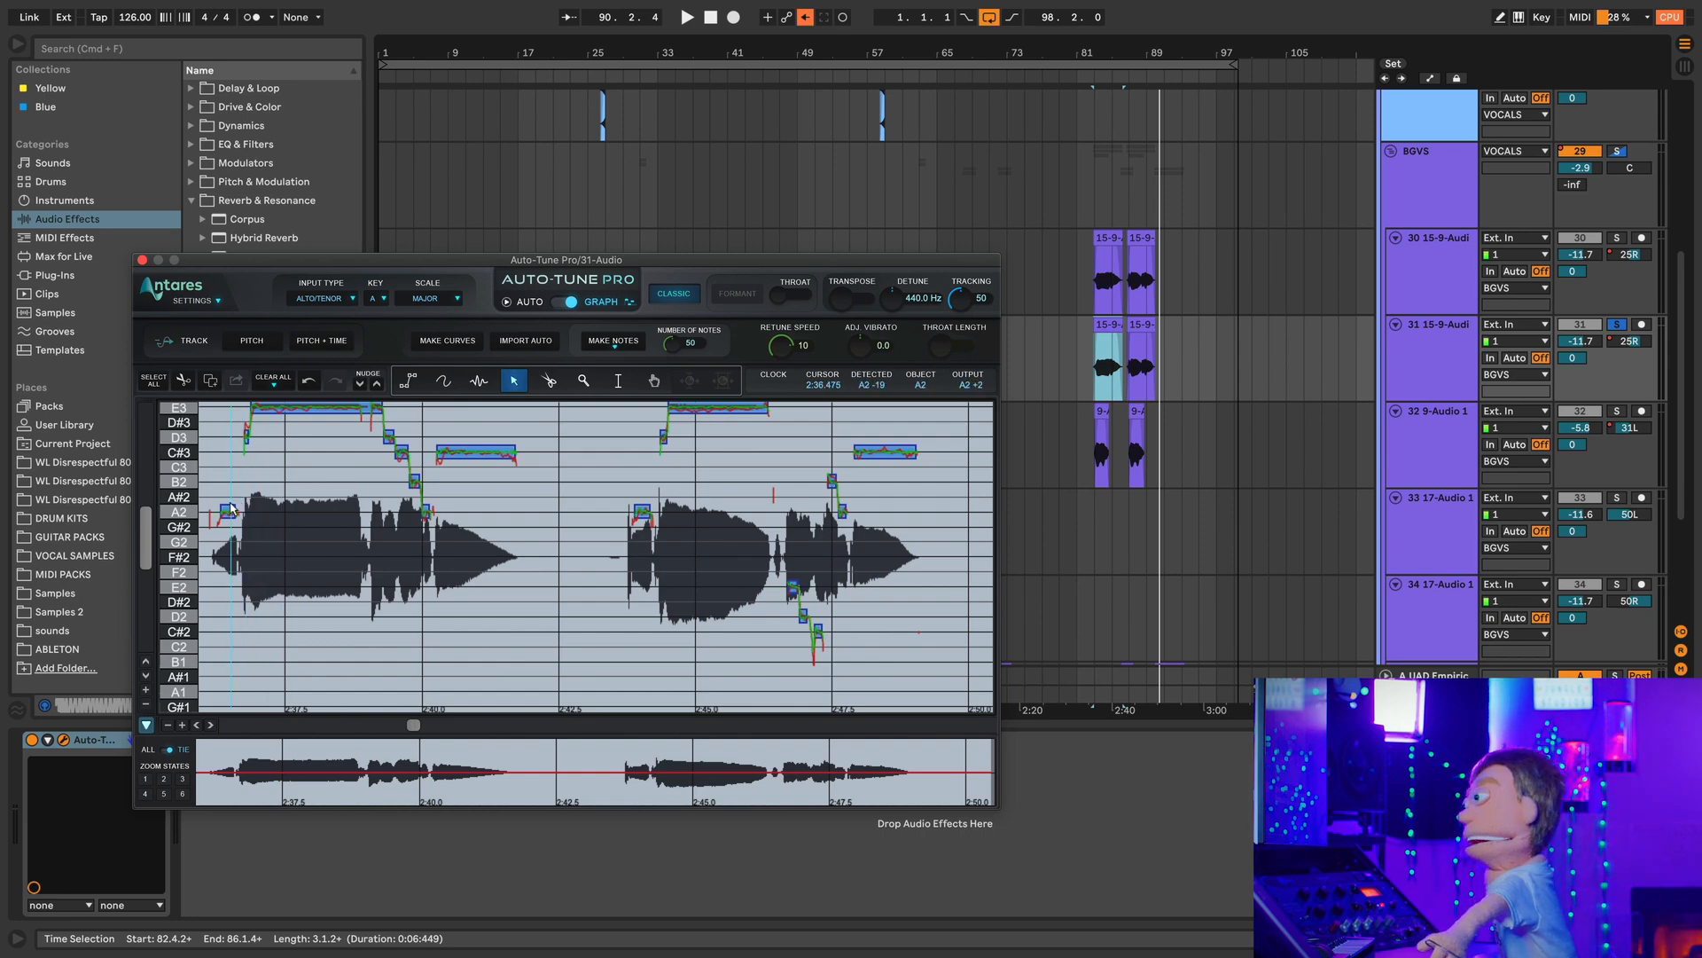
# Step: Transpose all notes down from E3 to A2, move the opening and closing notes to A2, and audition the harmony with the original vocal
pyautogui.moveTo(276, 406); pyautogui.dragTo(285, 519)
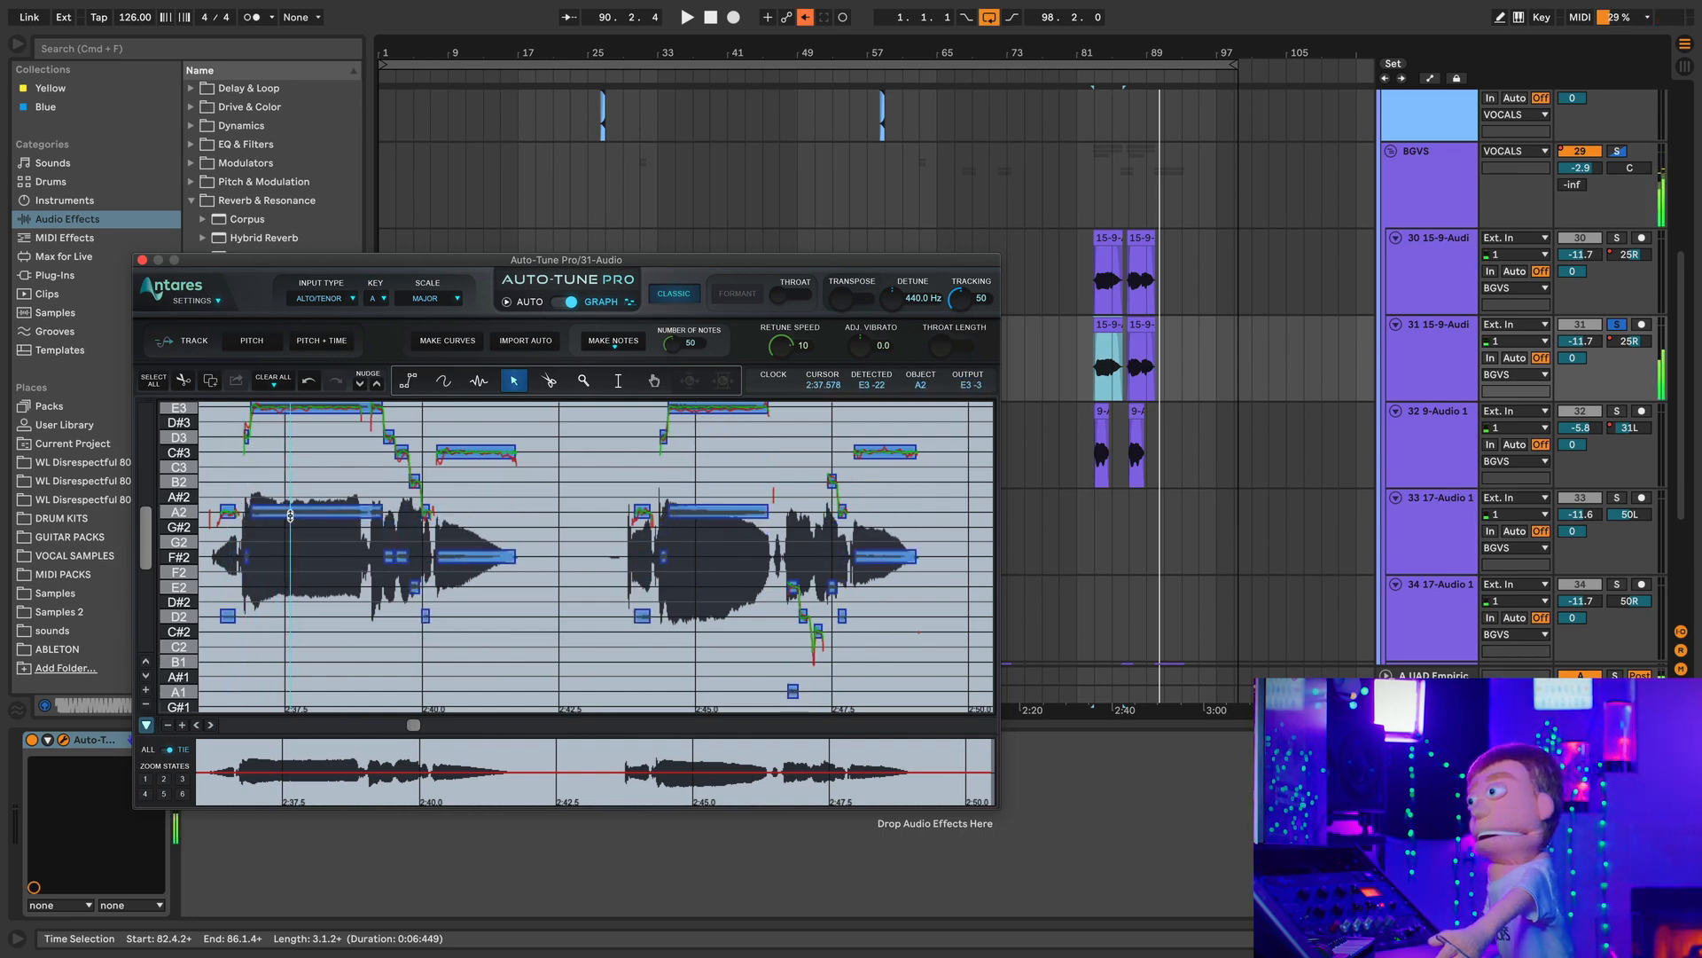
pyautogui.moveTo(227, 616); pyautogui.dragTo(229, 512)
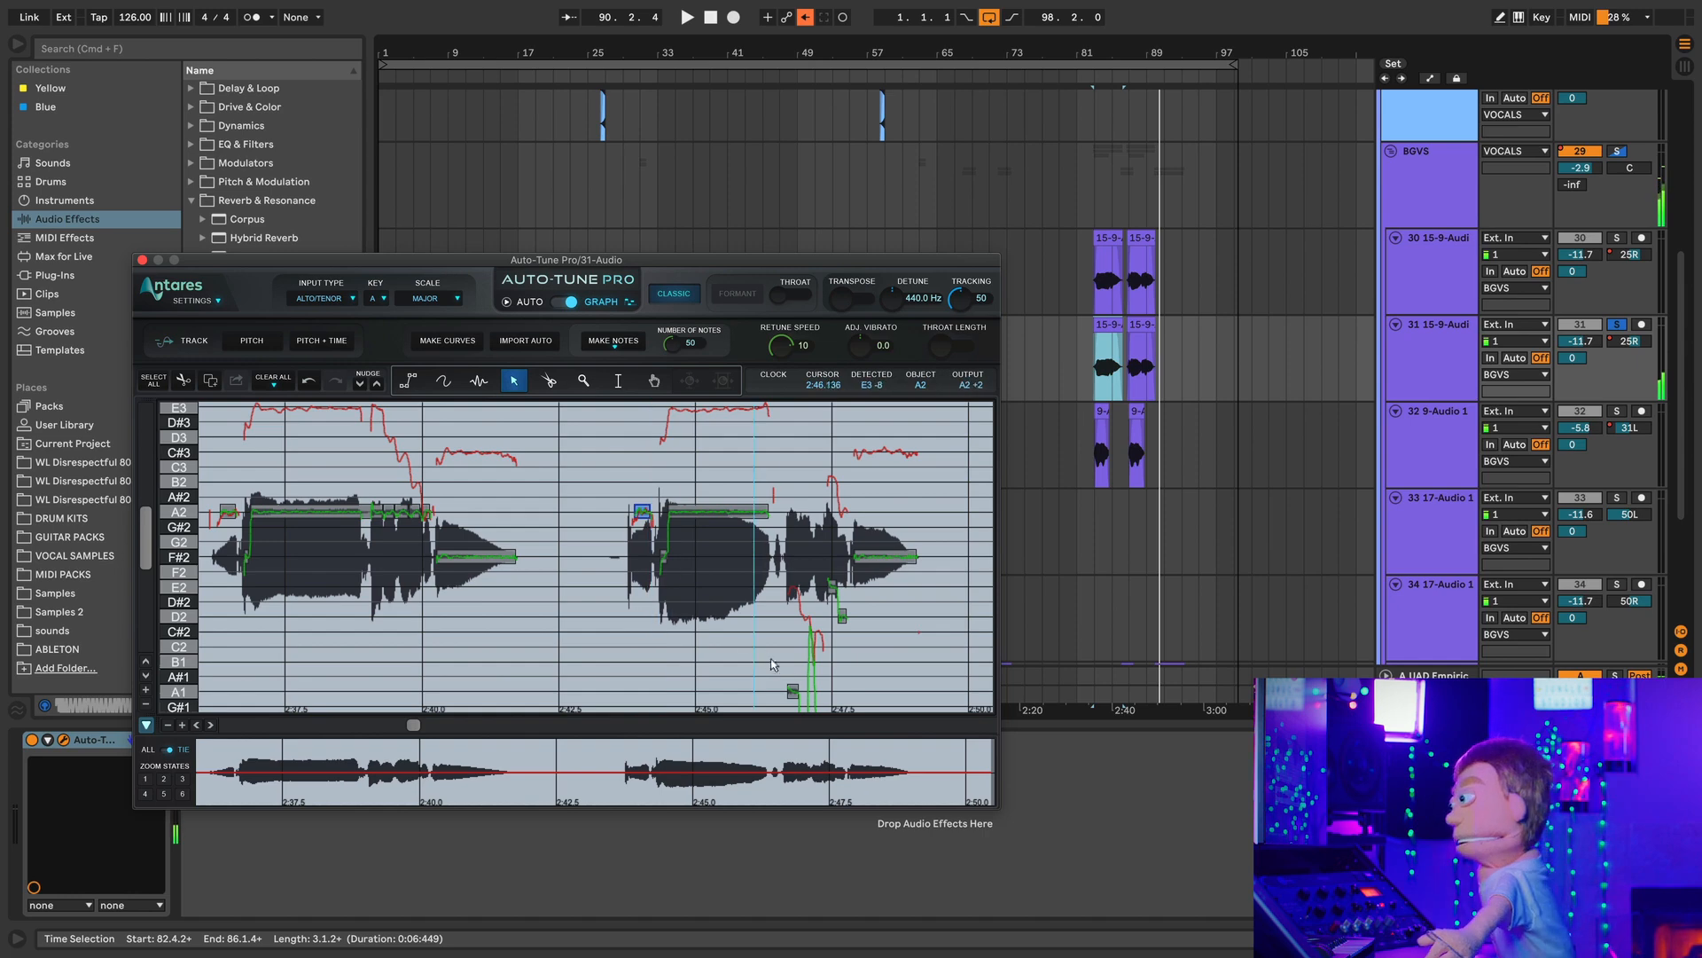
pyautogui.moveTo(790, 556)
pyautogui.mouseDown()
pyautogui.moveTo(793, 514)
pyautogui.moveTo(789, 577)
pyautogui.mouseUp()
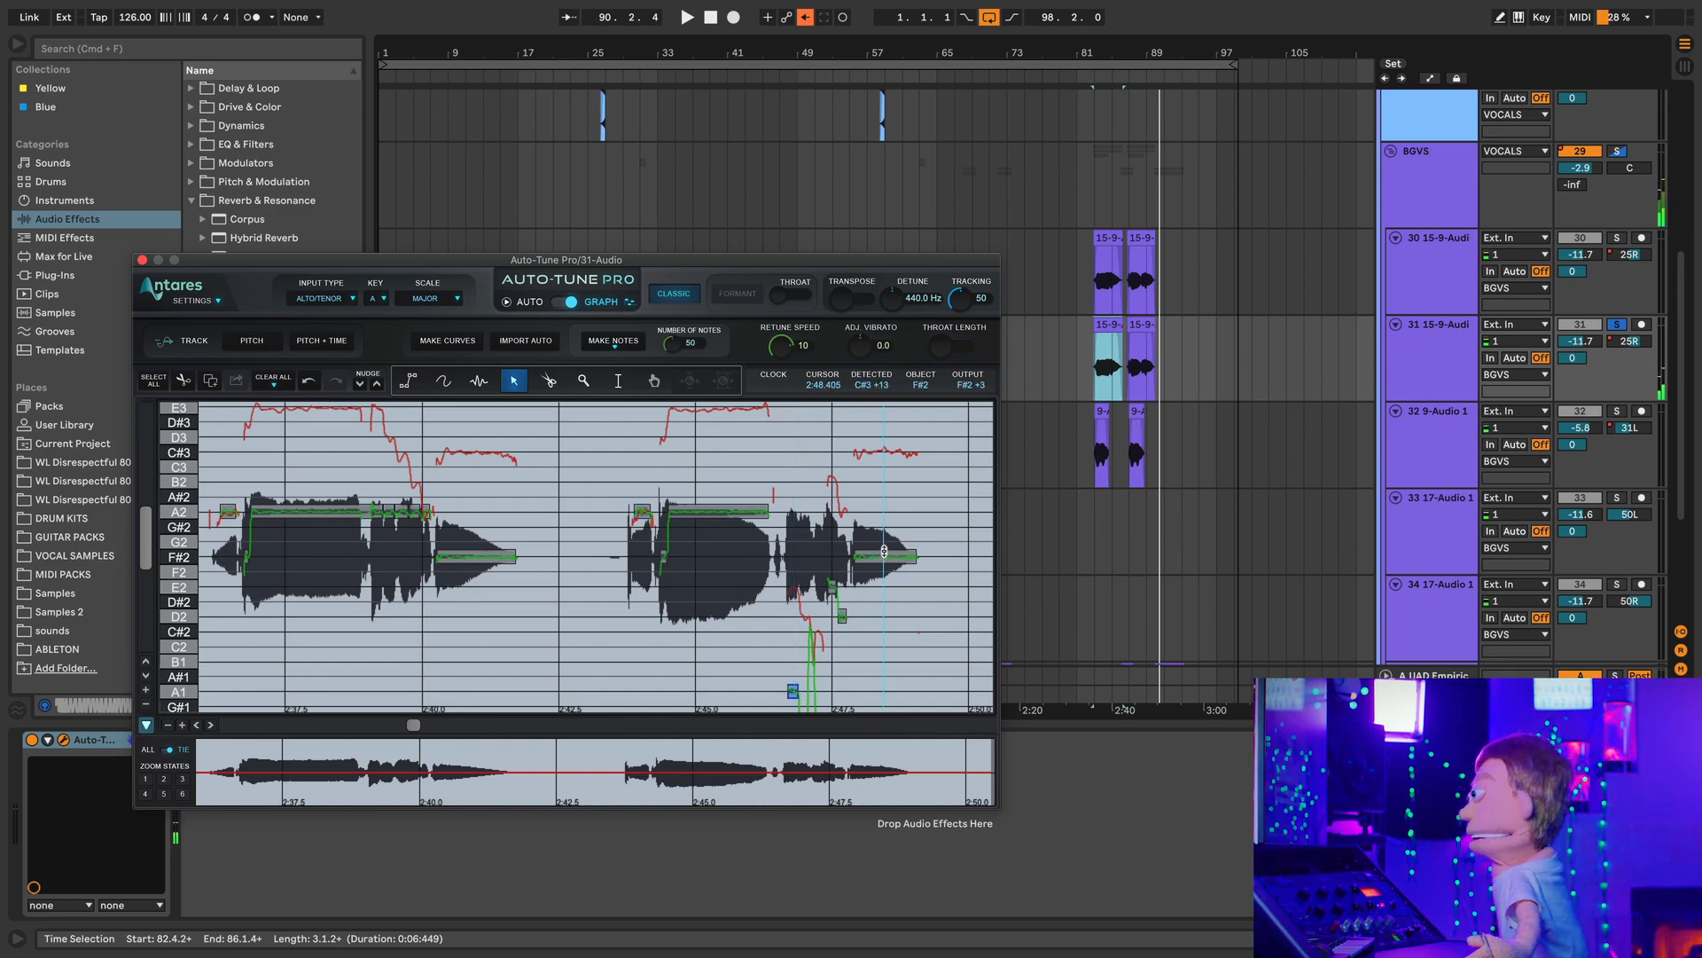
pyautogui.moveTo(882, 552); pyautogui.dragTo(894, 505)
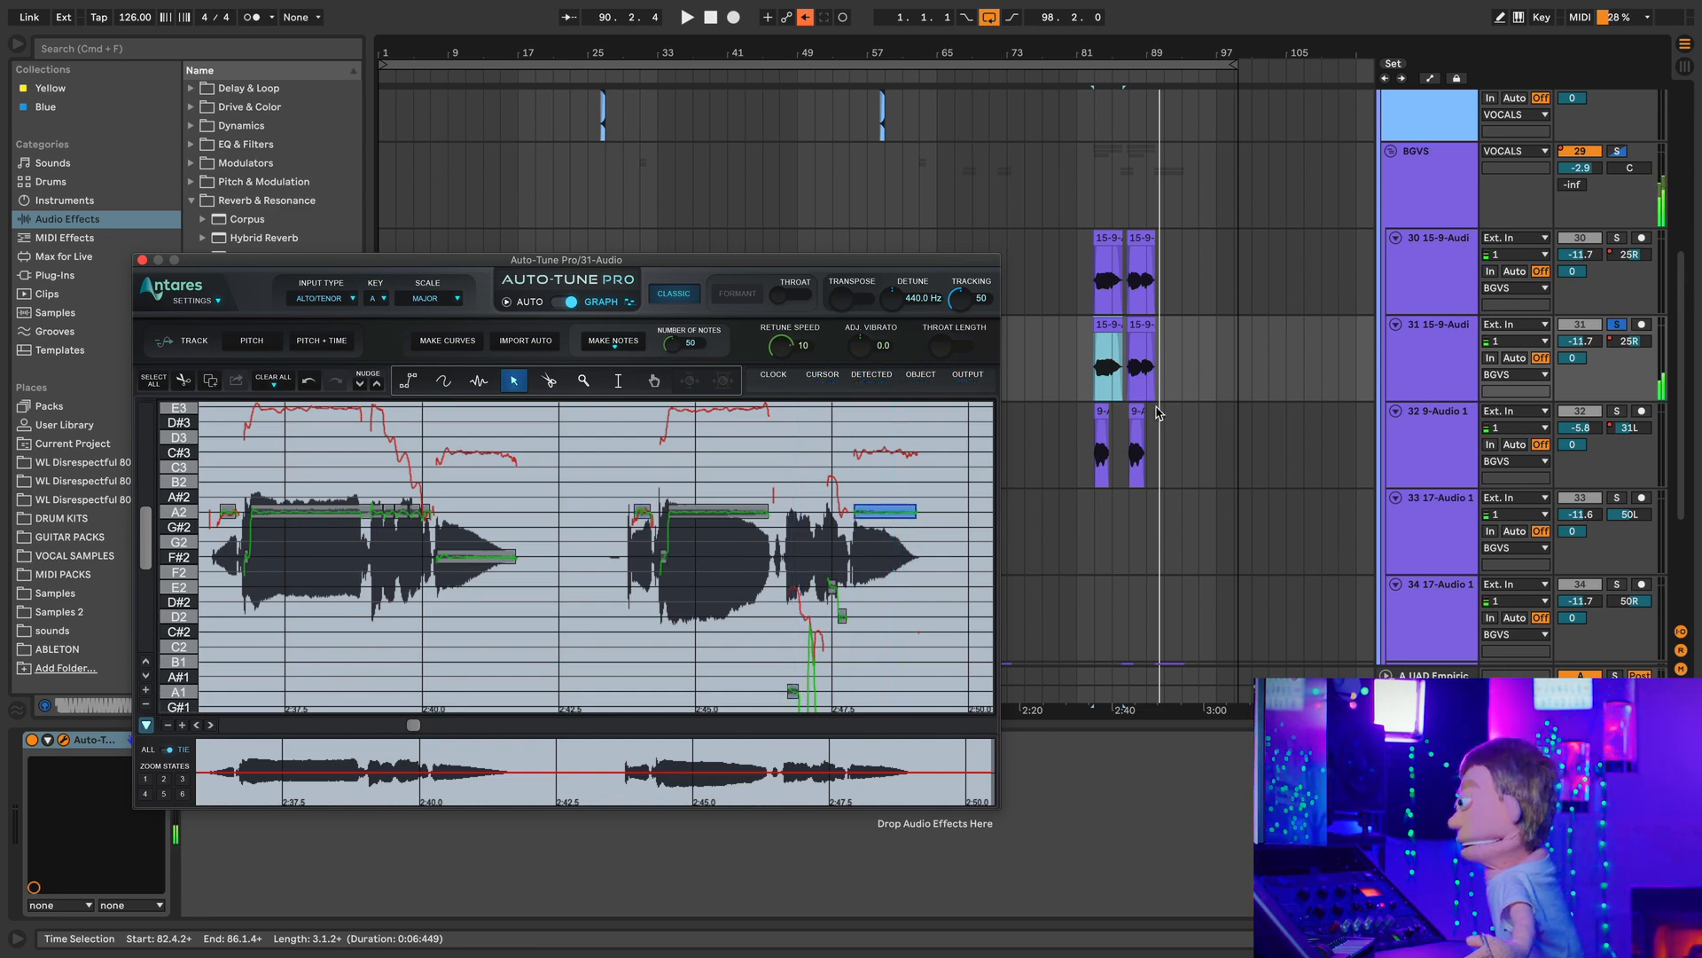
pyautogui.press('space')
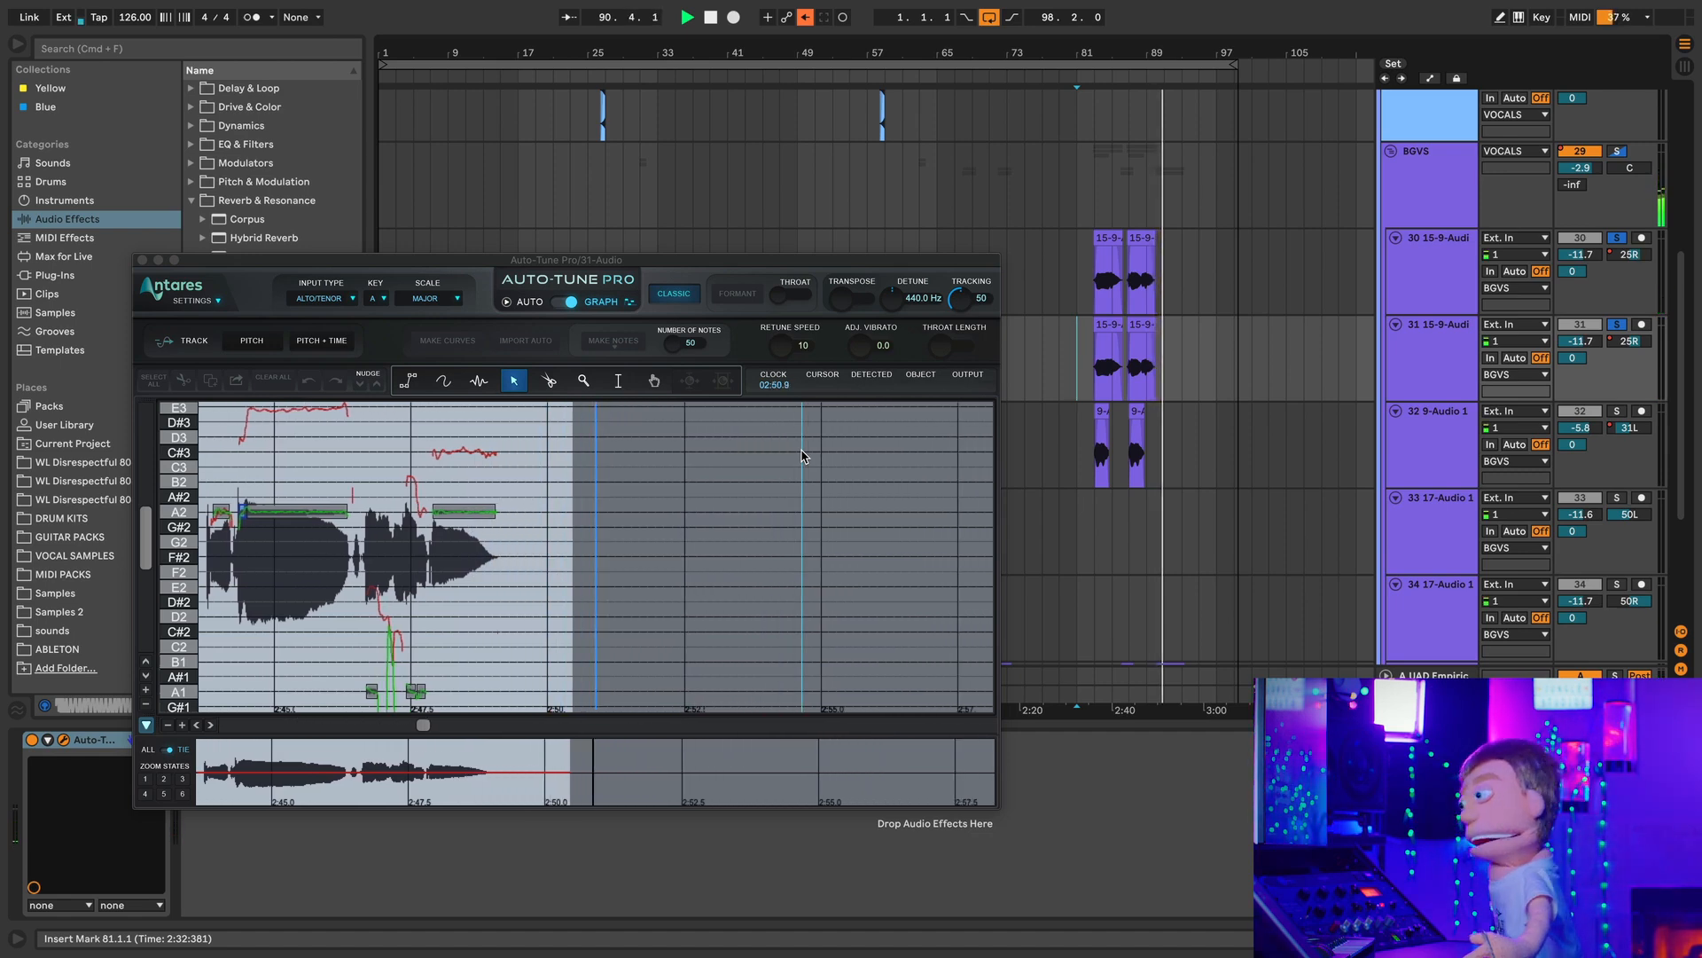
pyautogui.press('space')
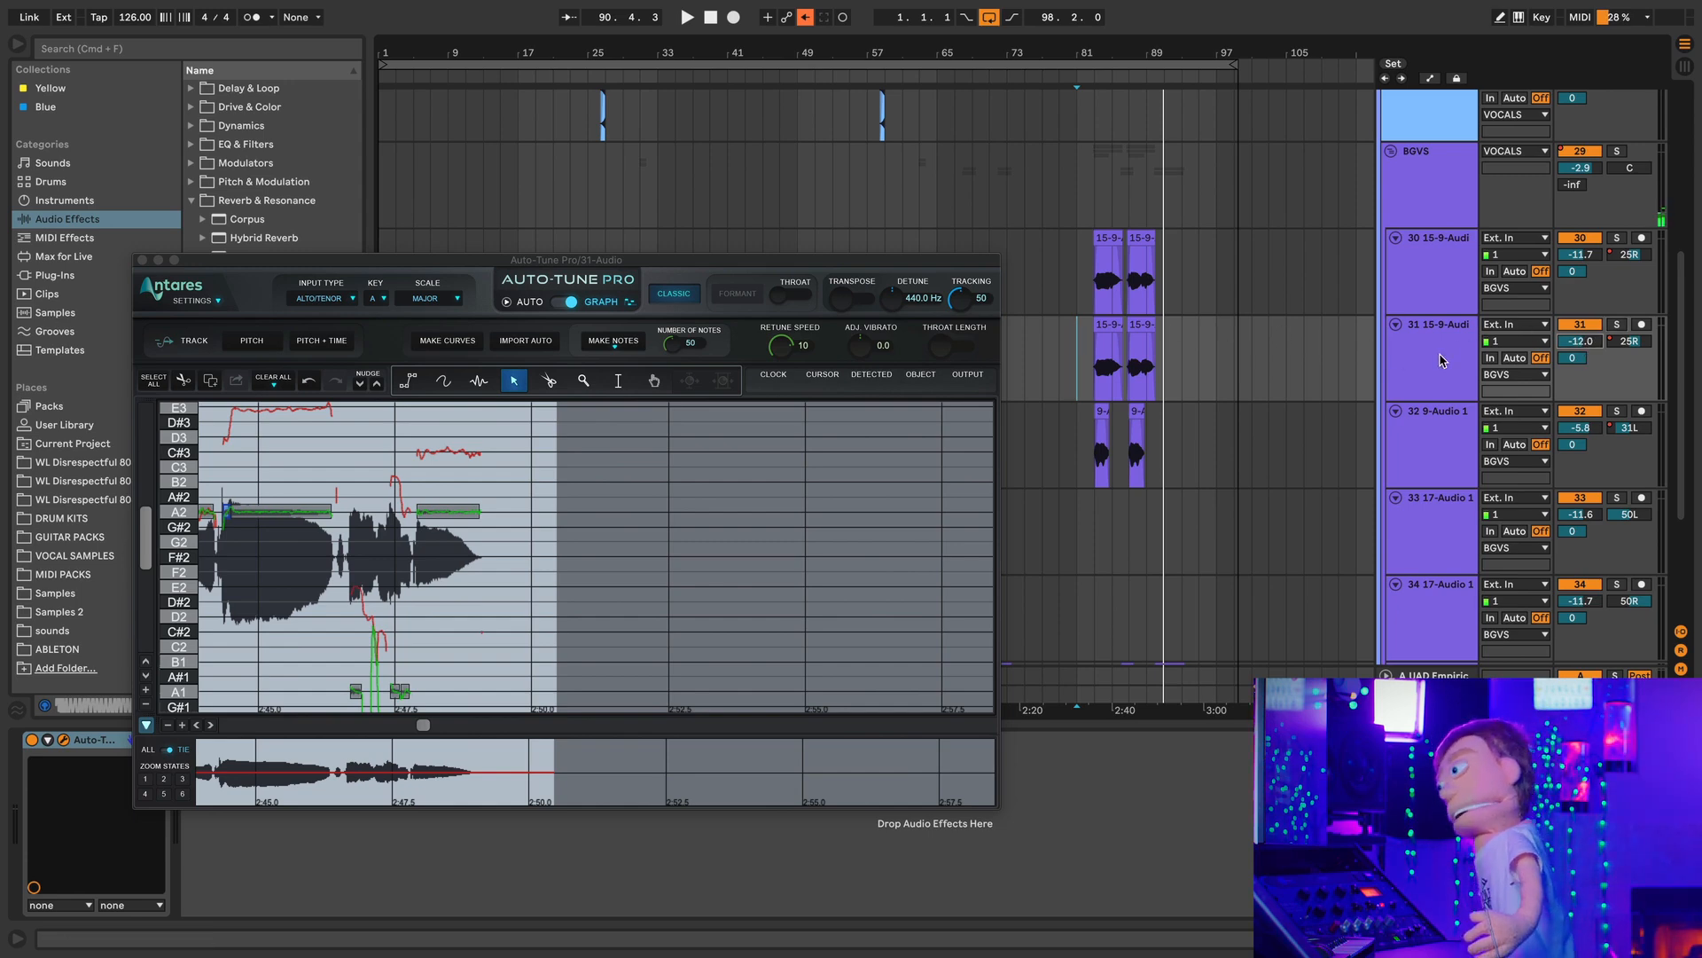
# Step: Close the duplicate's Auto-Tune window and lower track 31's volume to -14.2 dB while playing the full mix
pyautogui.press('space')
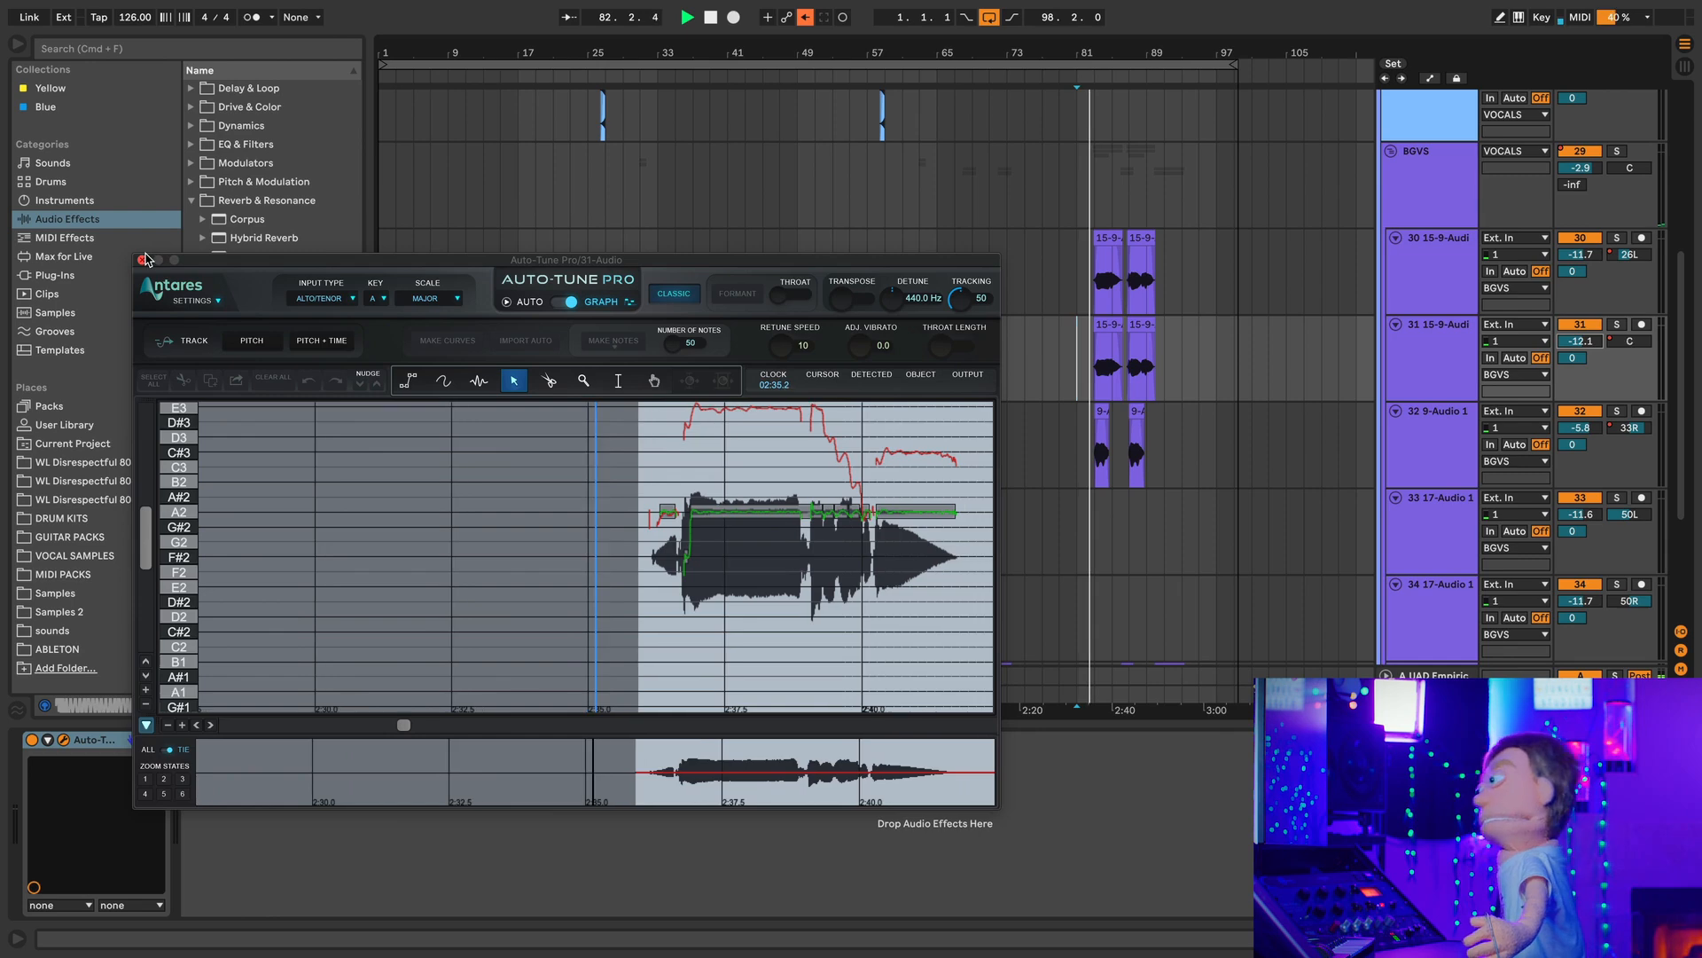
pyautogui.click(142, 260)
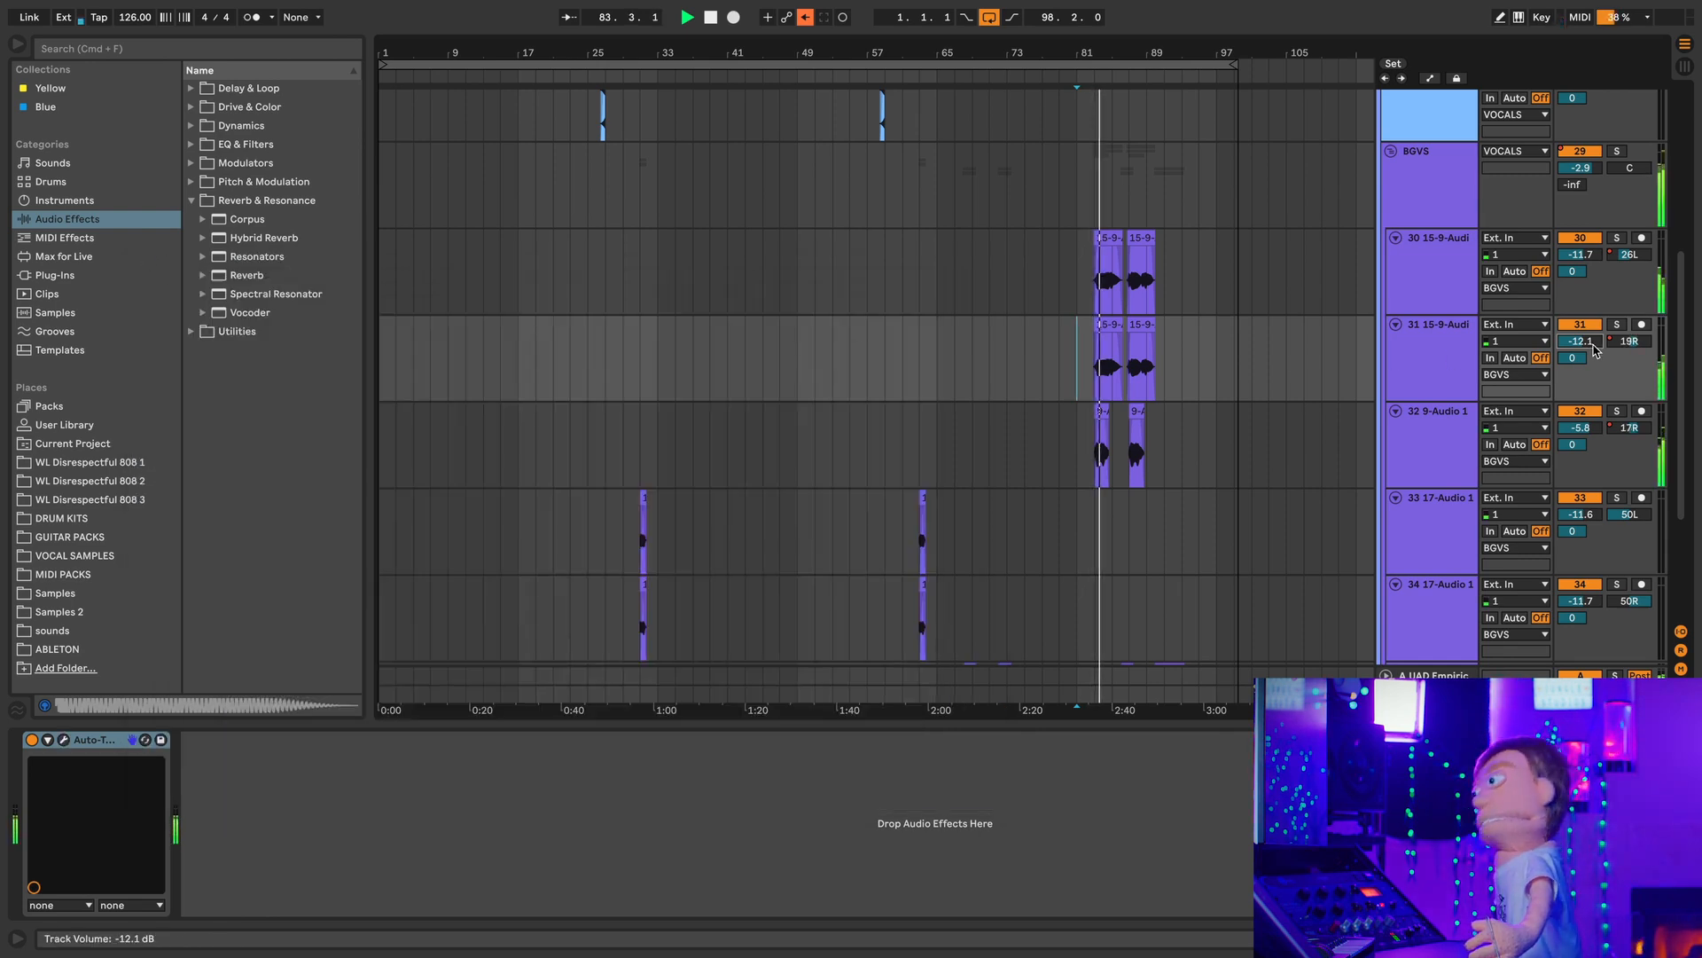
pyautogui.moveTo(1580, 341); pyautogui.dragTo(1591, 345)
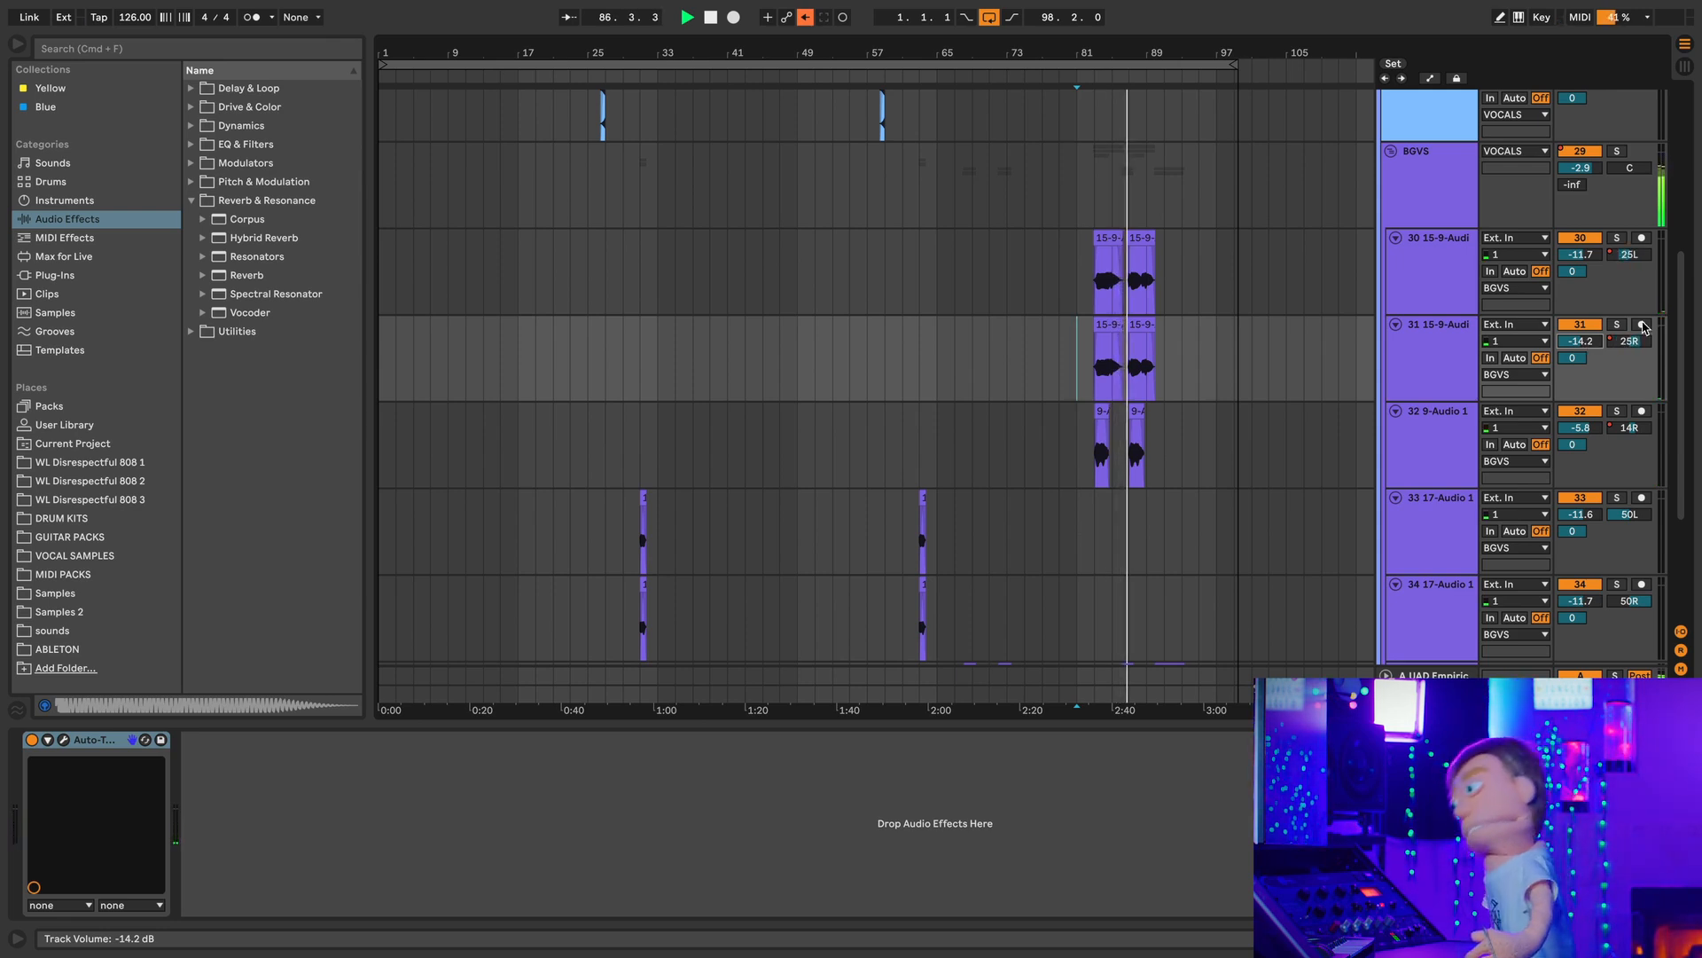